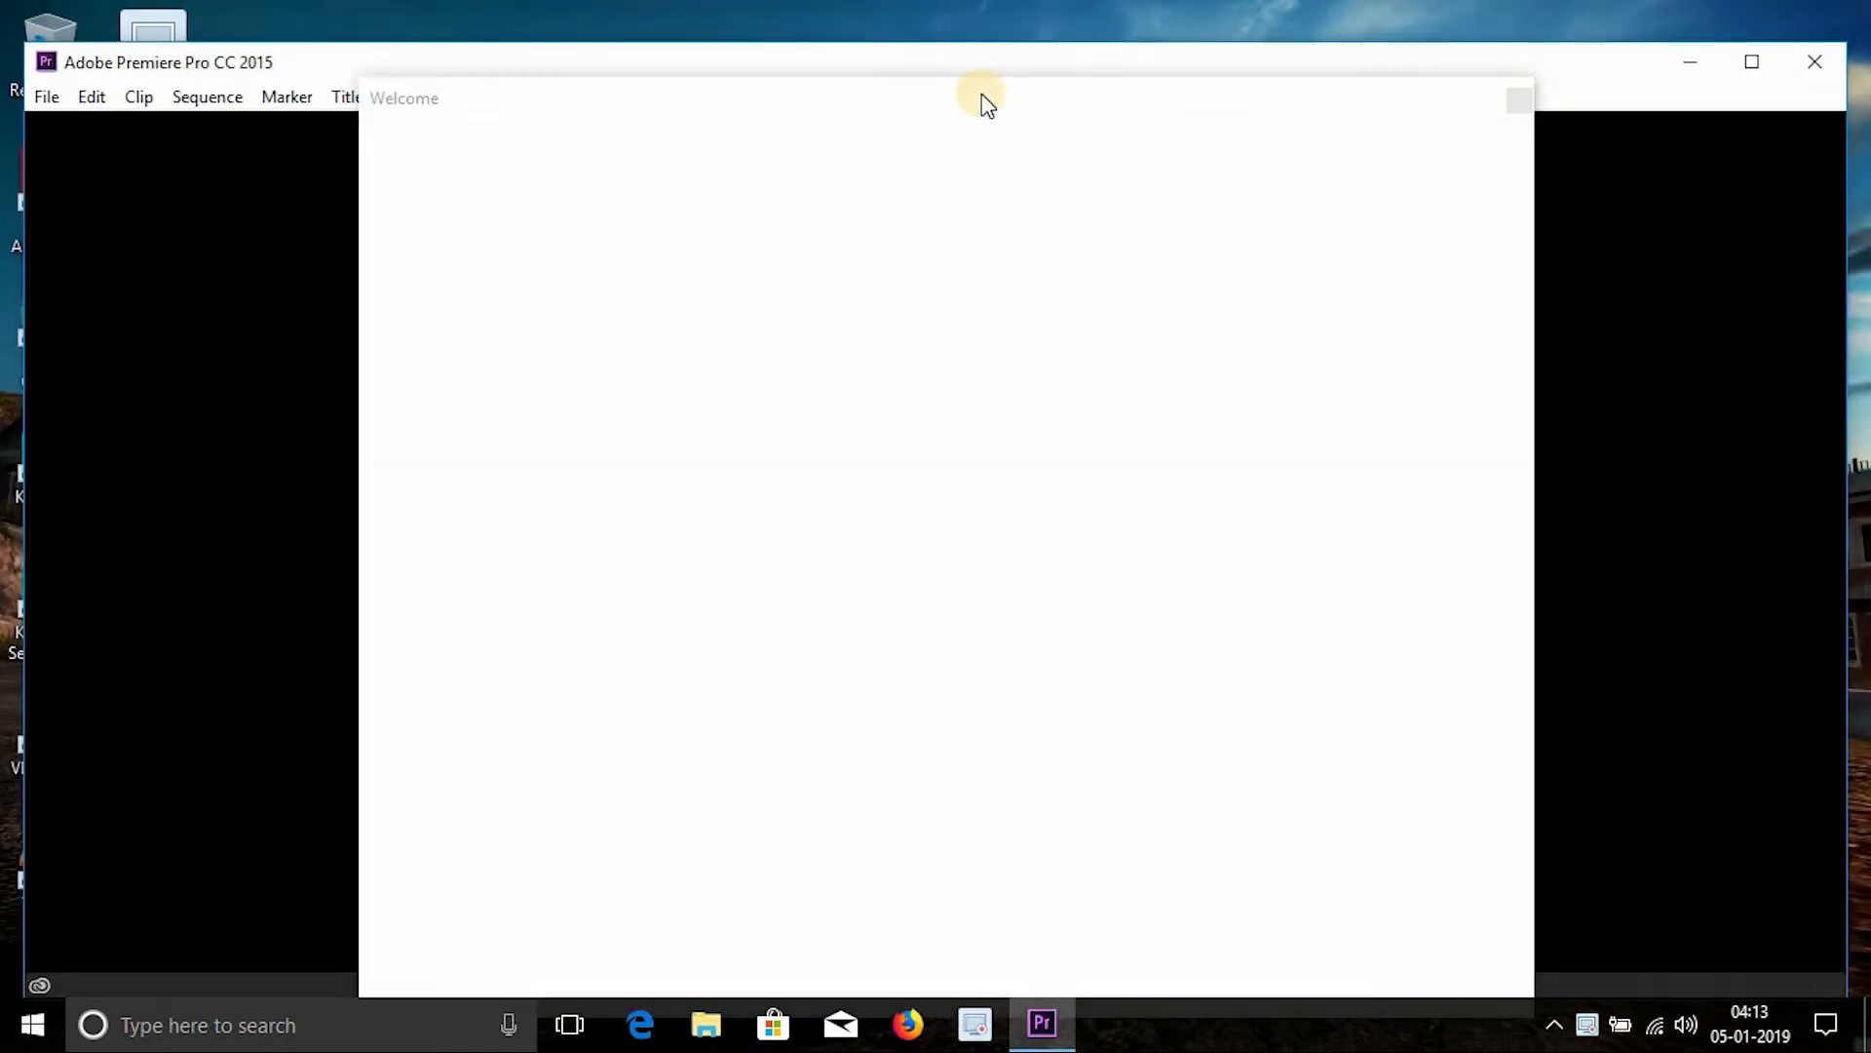
- Close the Welcome screen and maximize the program window
mouse_move(1019, 99)
mouse_down()
mouse_move(787, 109)
mouse_move(1016, 51)
mouse_move(1014, 74)
mouse_up()
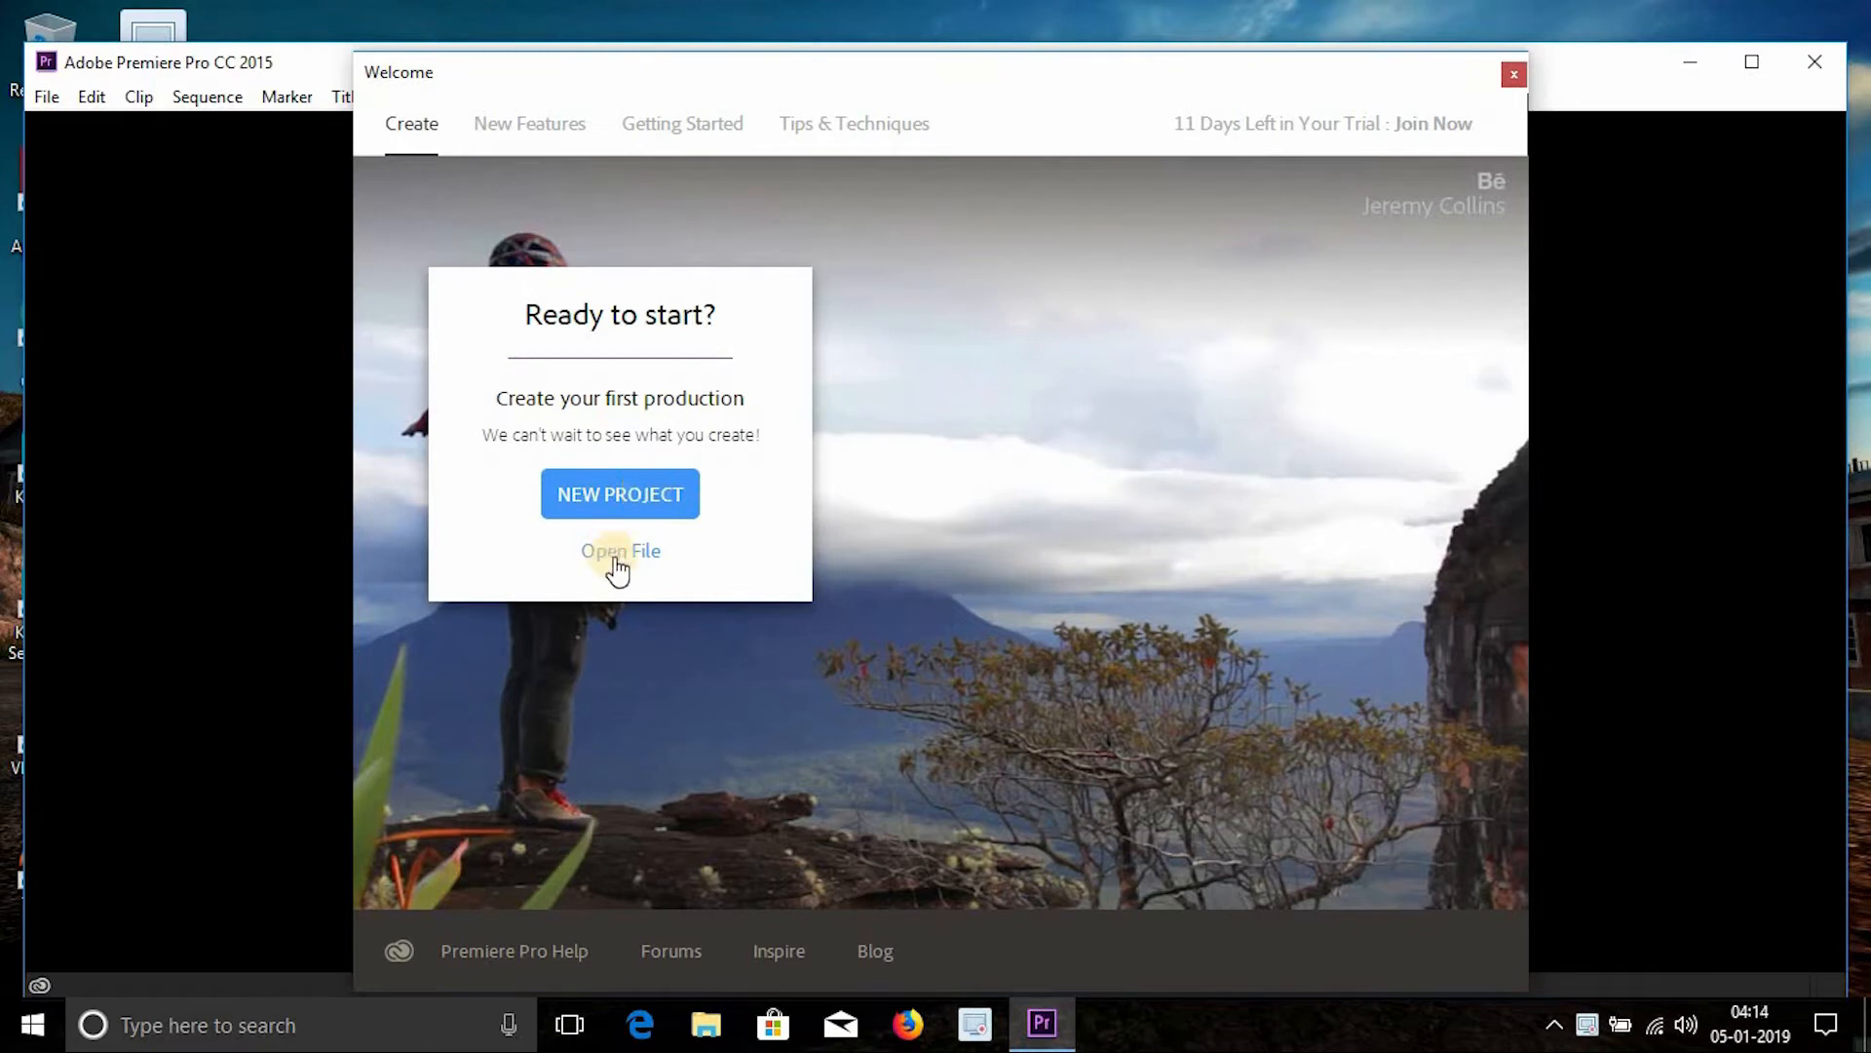
click(1515, 78)
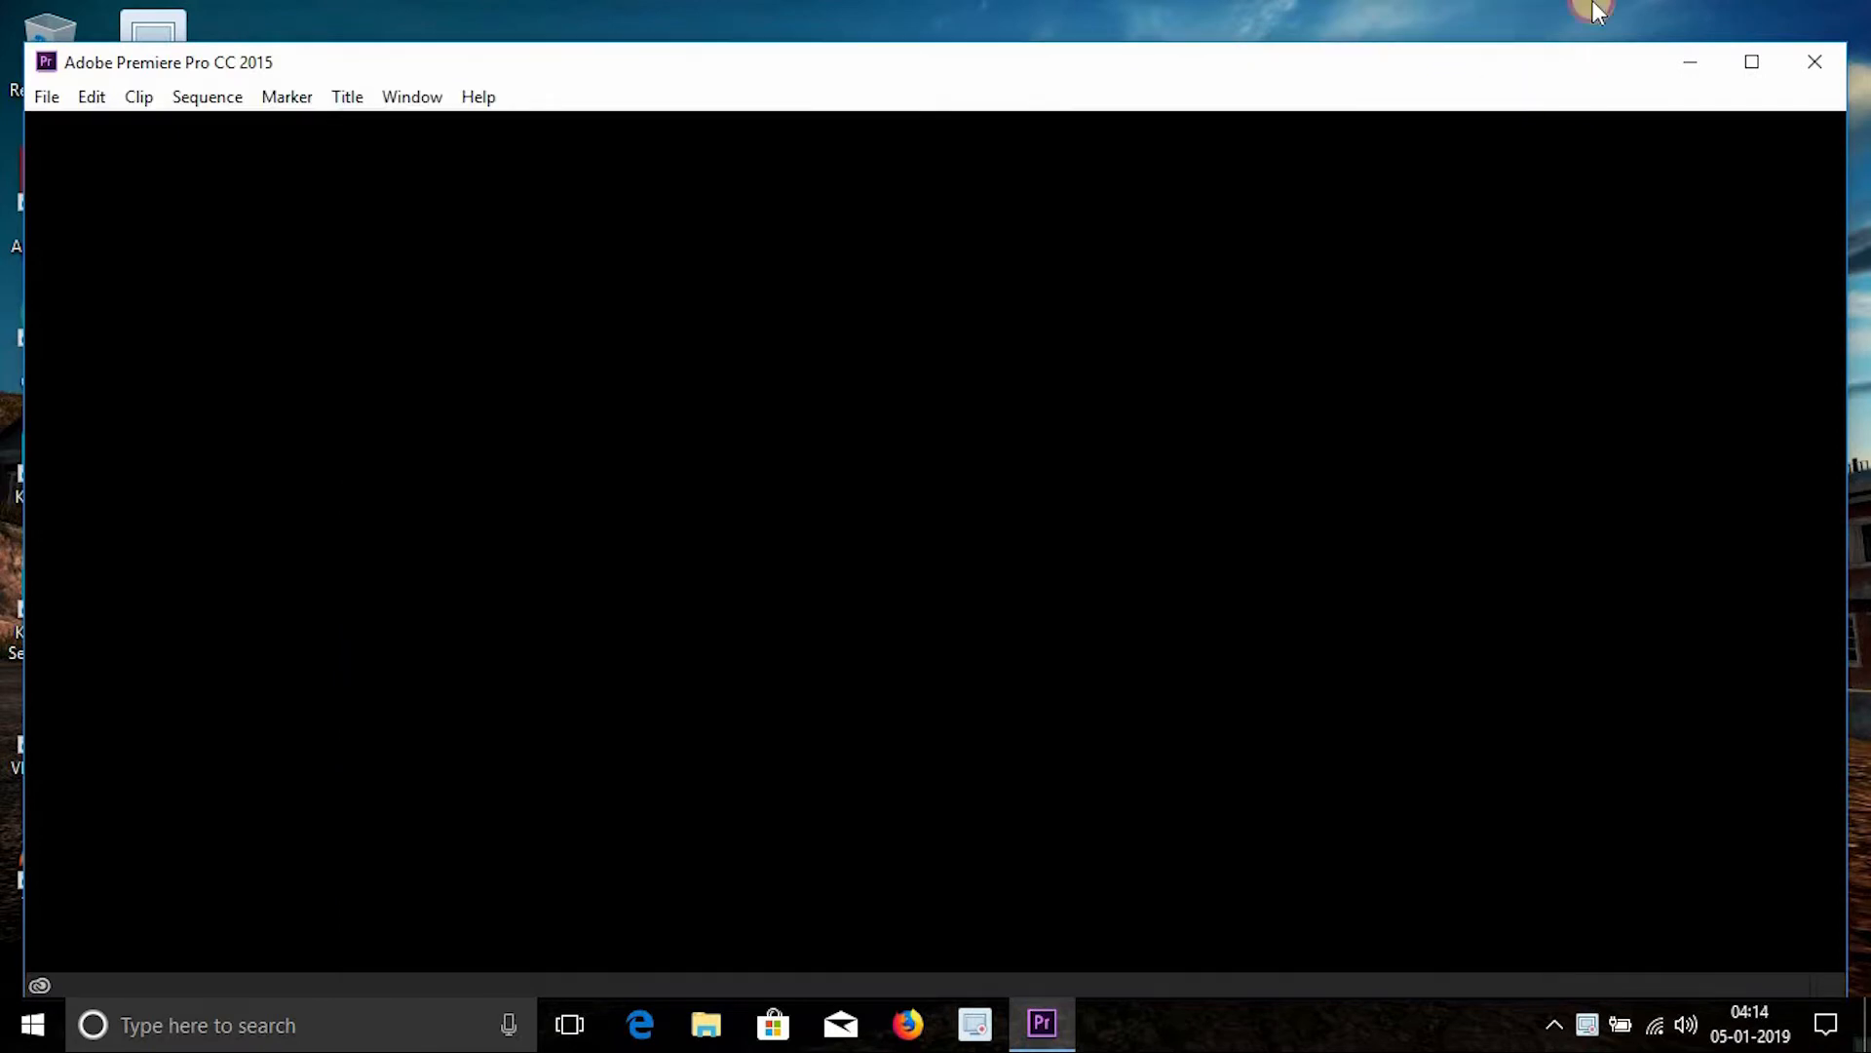
click(1752, 61)
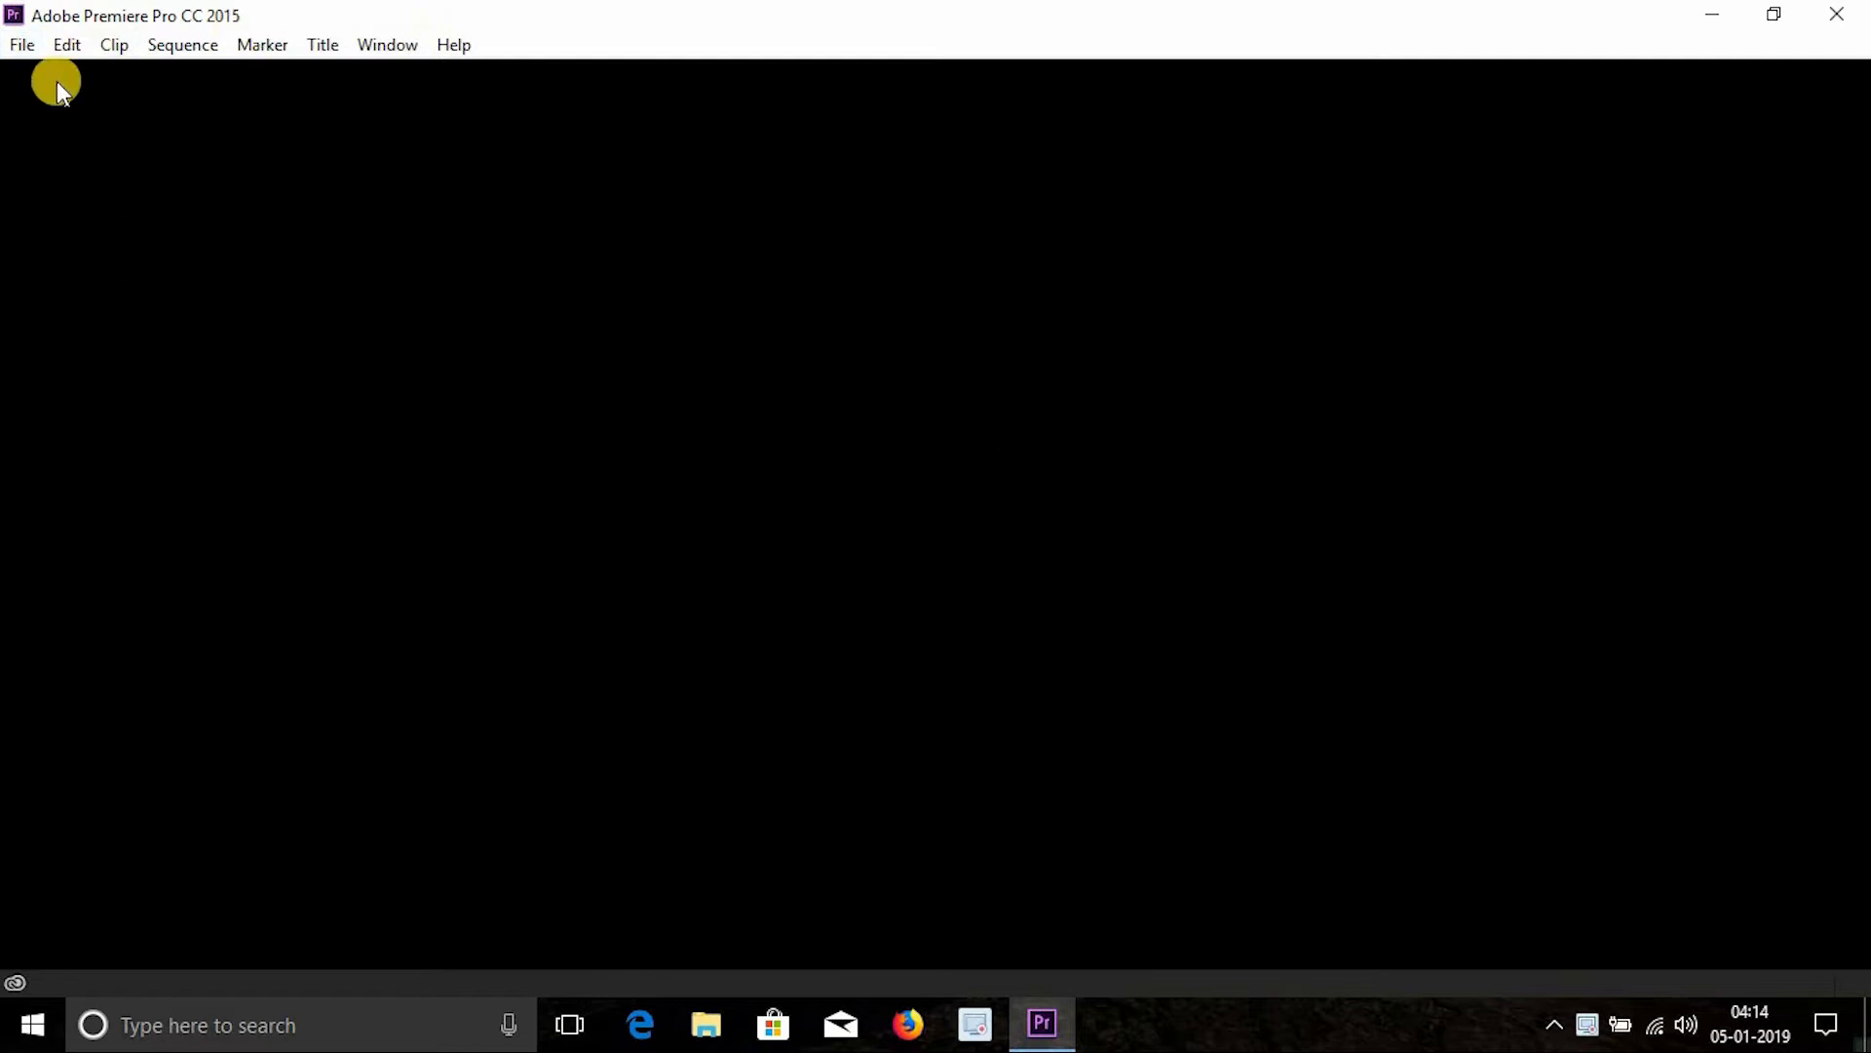
- Create a new project named tutorial in the default location
click(22, 45)
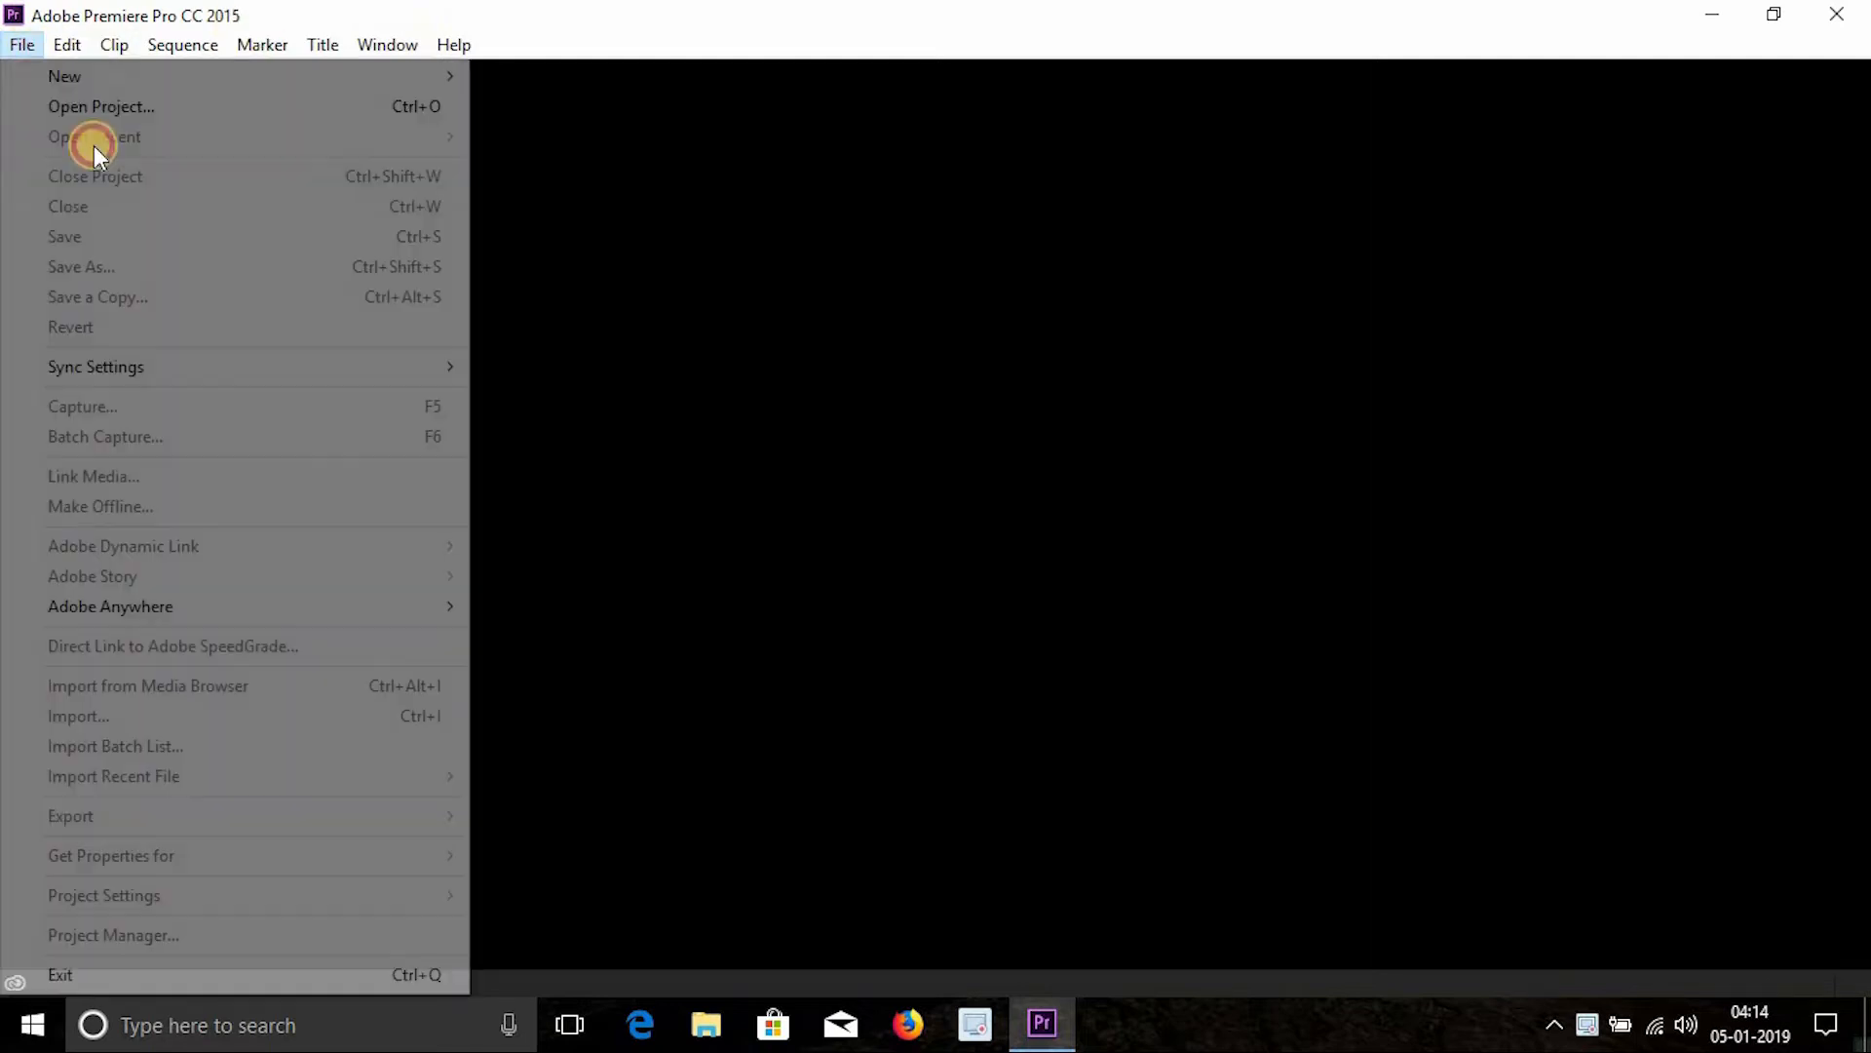
mouse_move(176, 84)
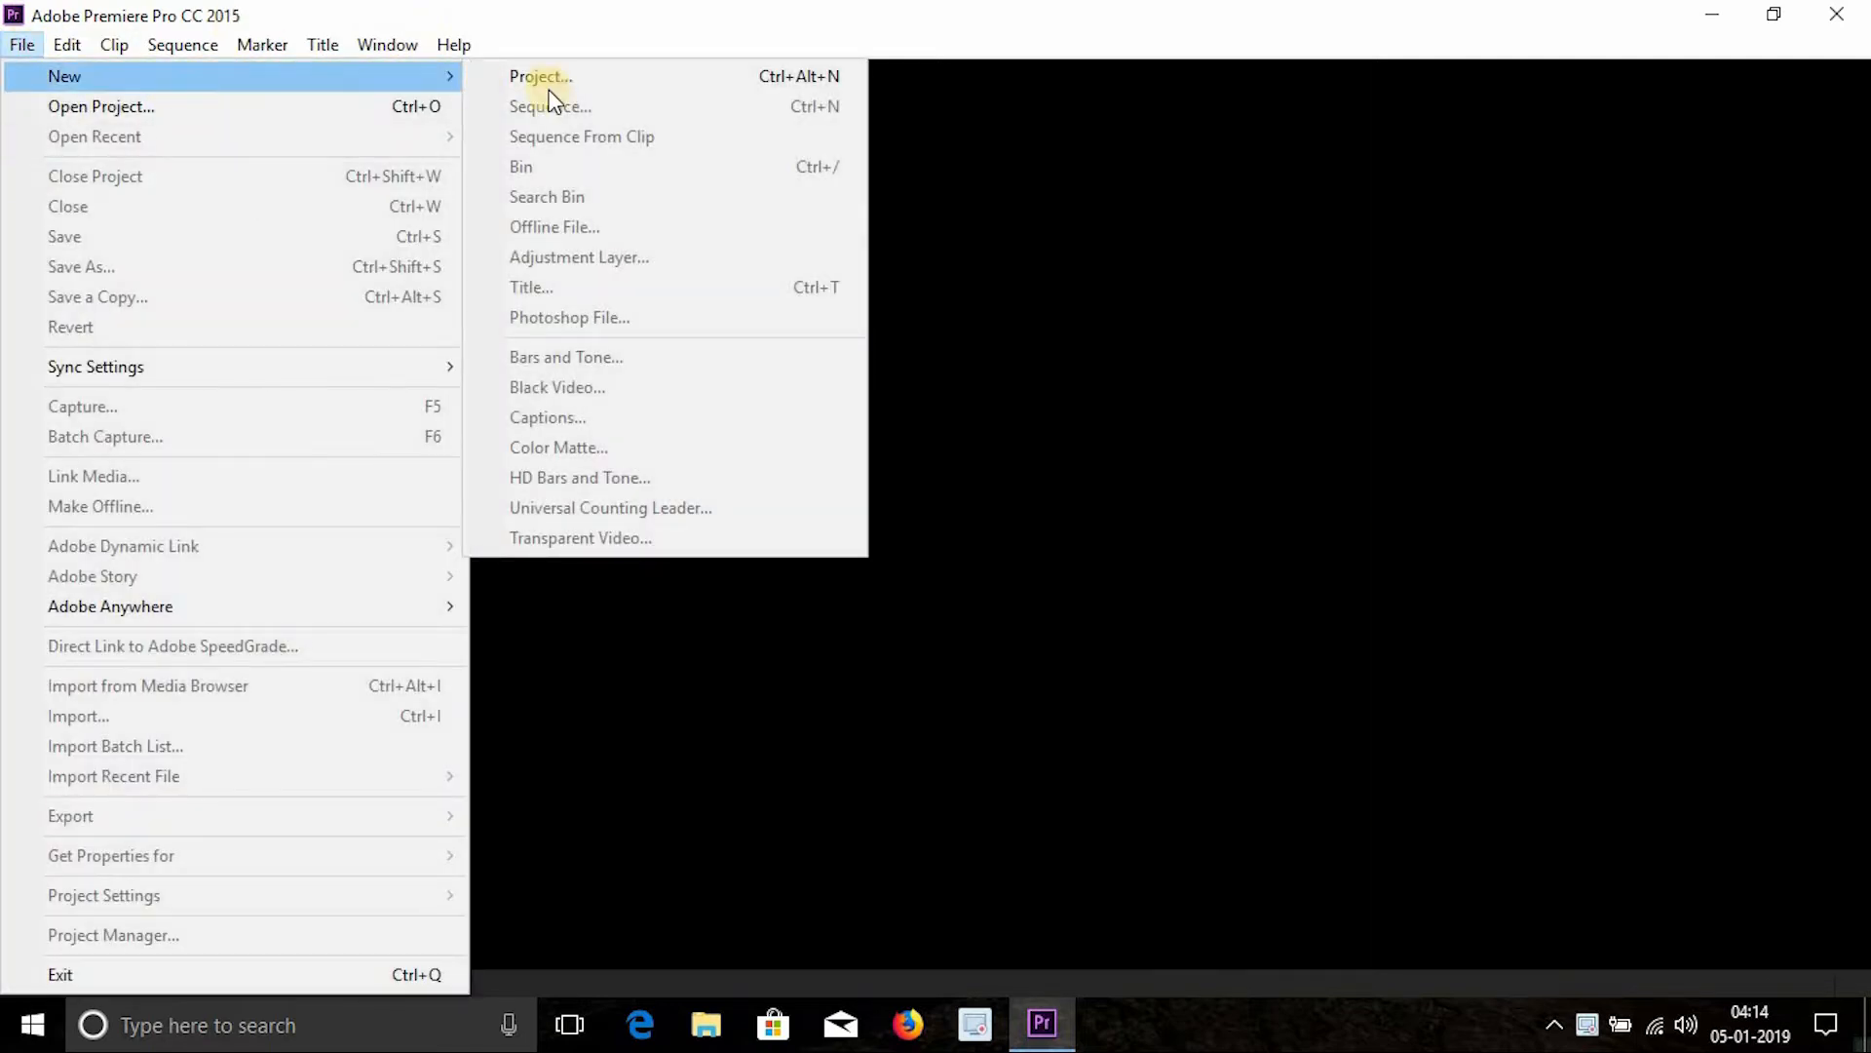
click(665, 87)
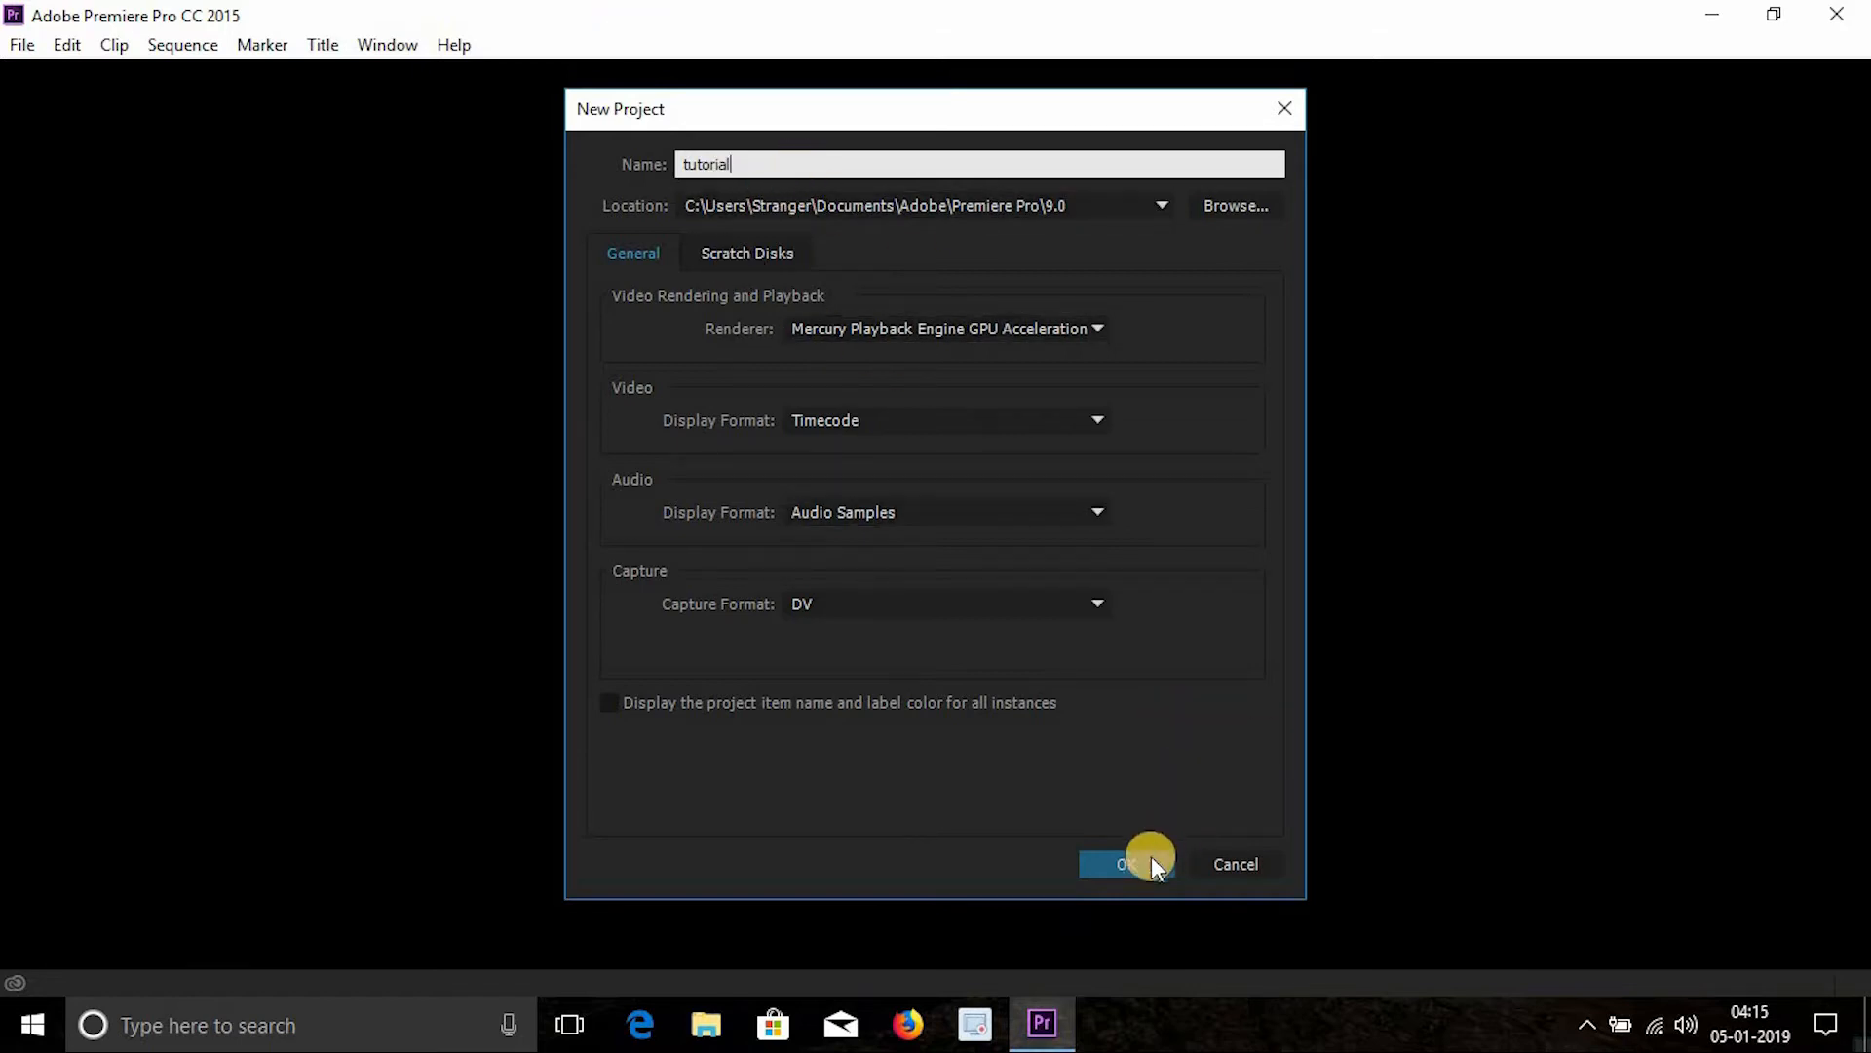
click(1113, 858)
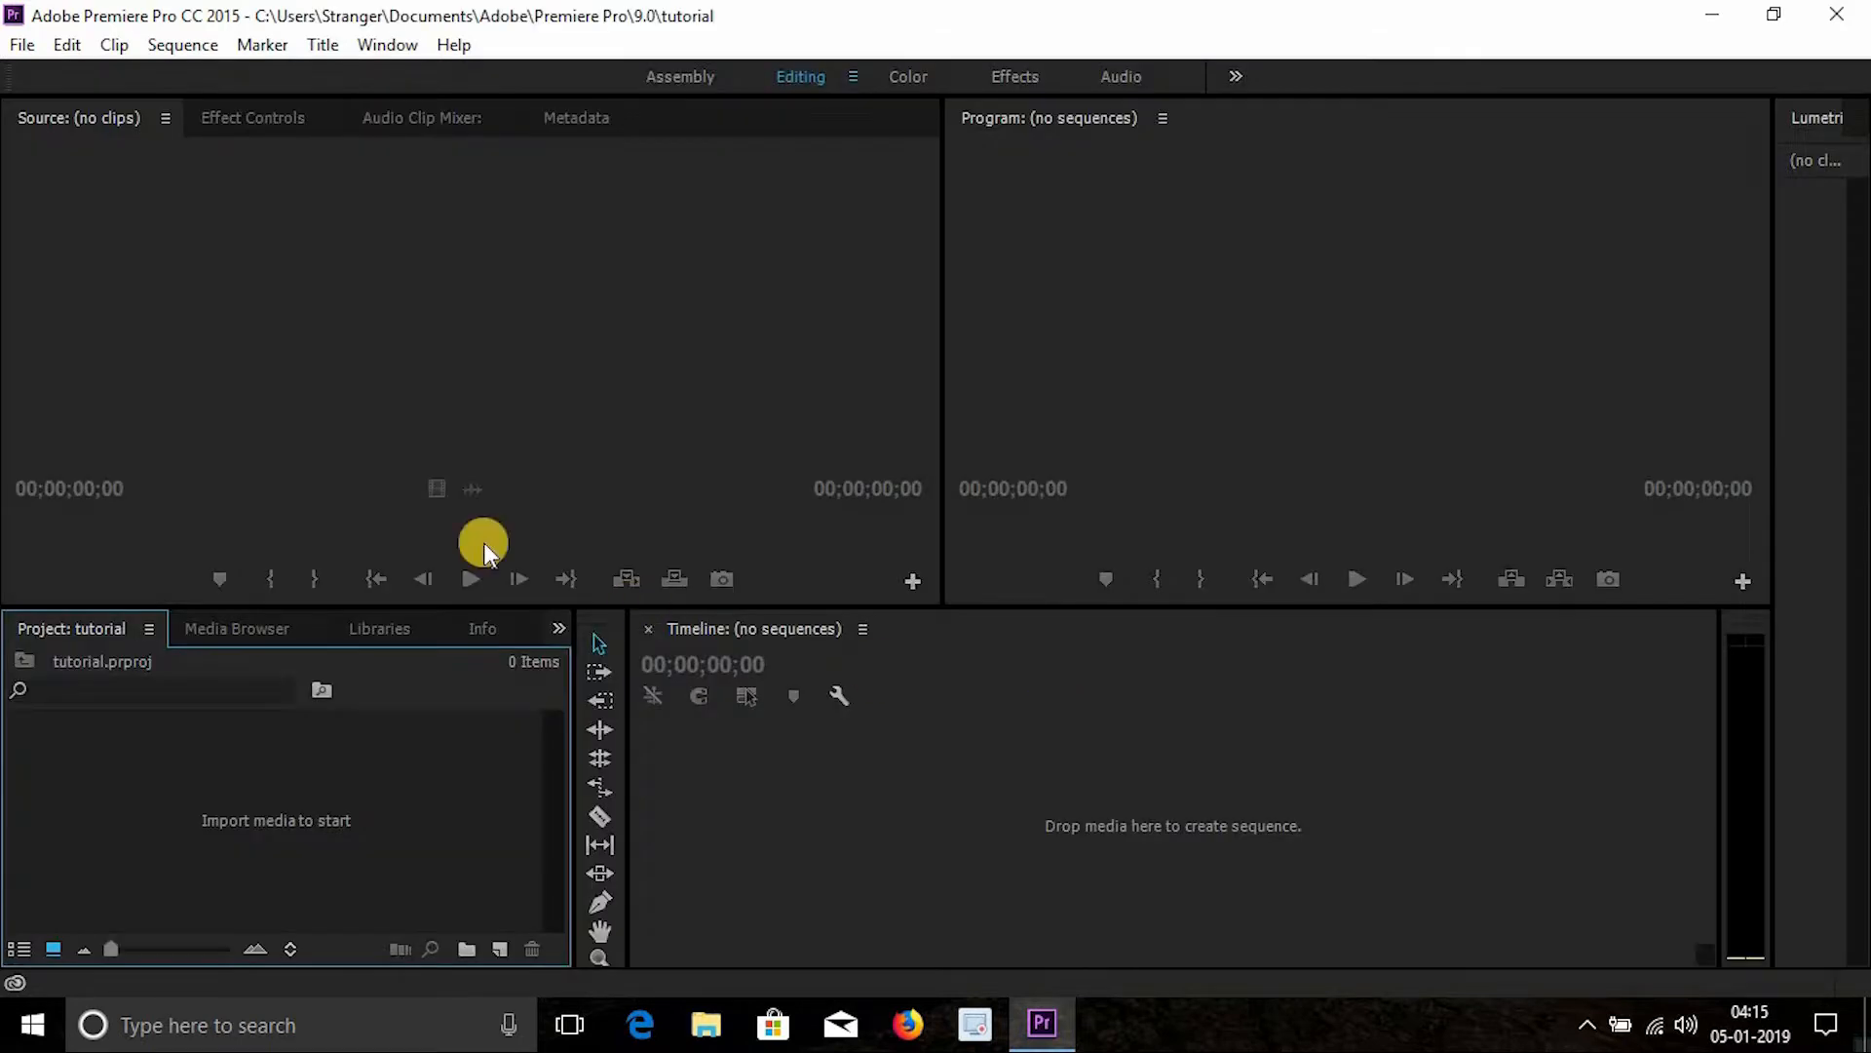
click(1604, 401)
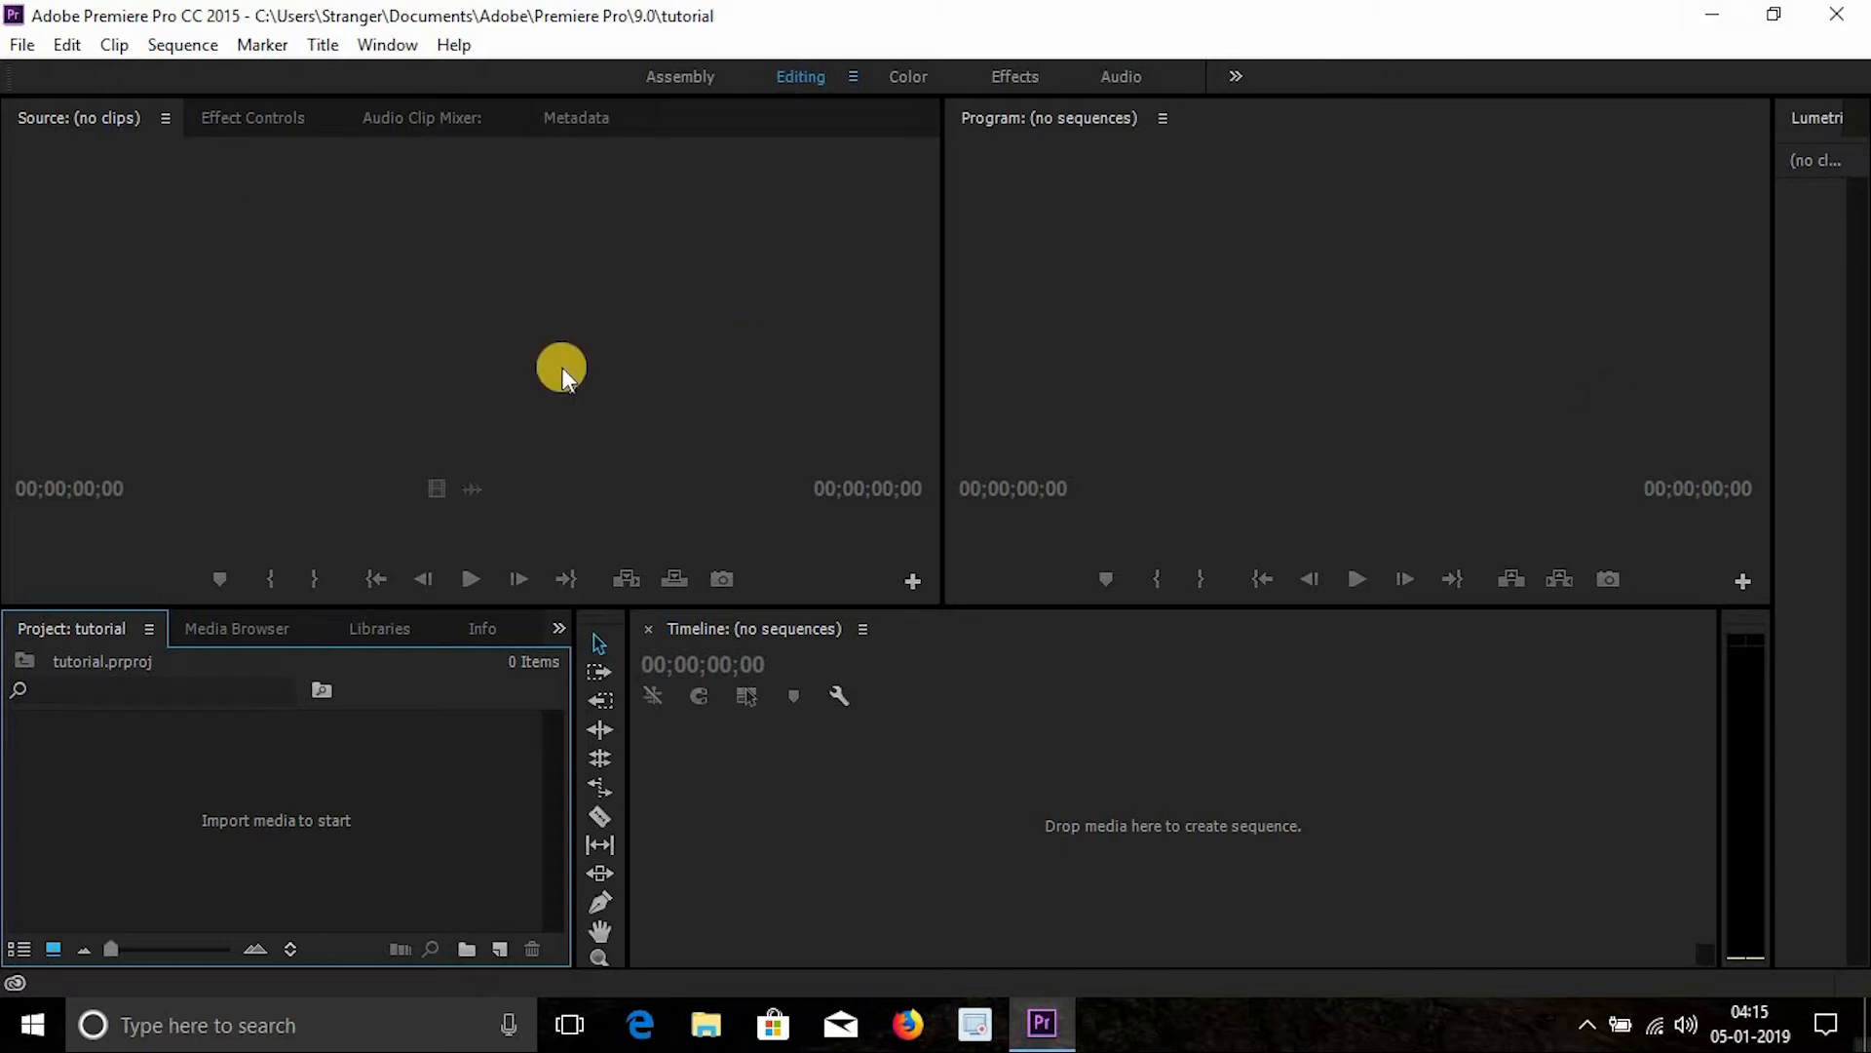
click(416, 322)
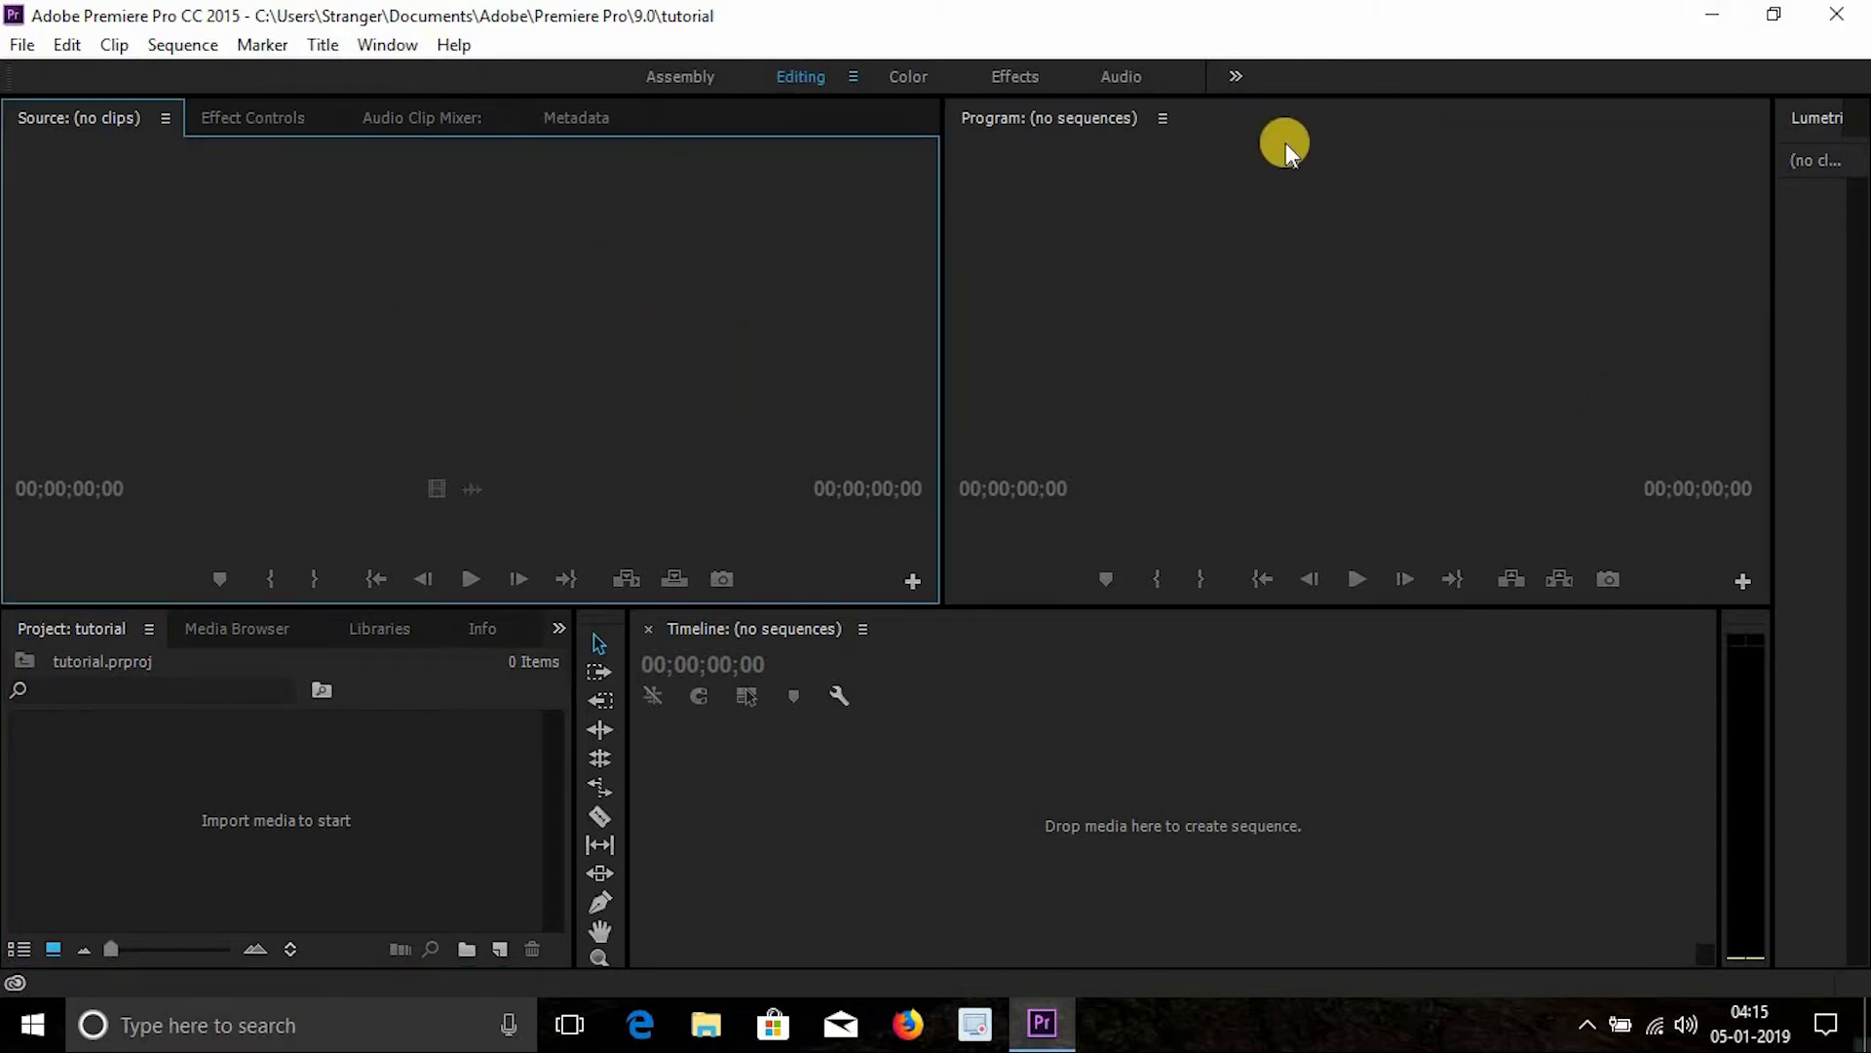
click(1310, 199)
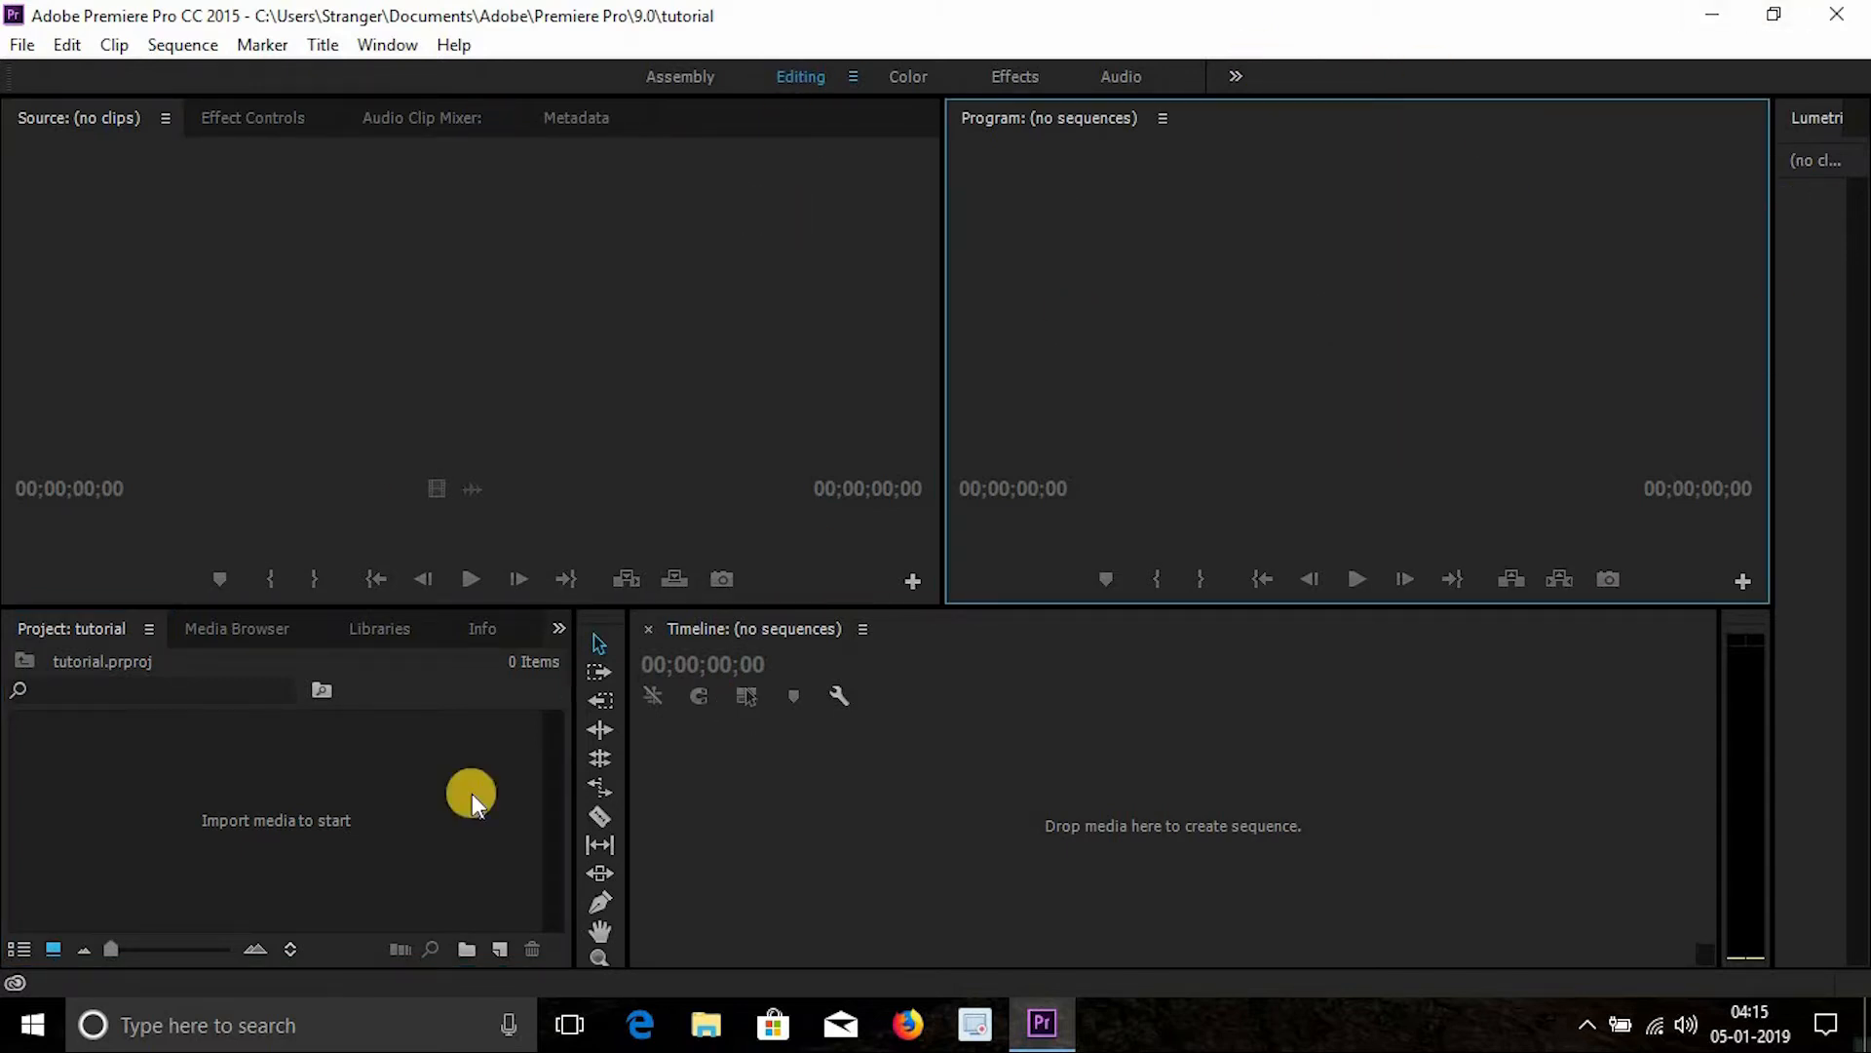
click(343, 848)
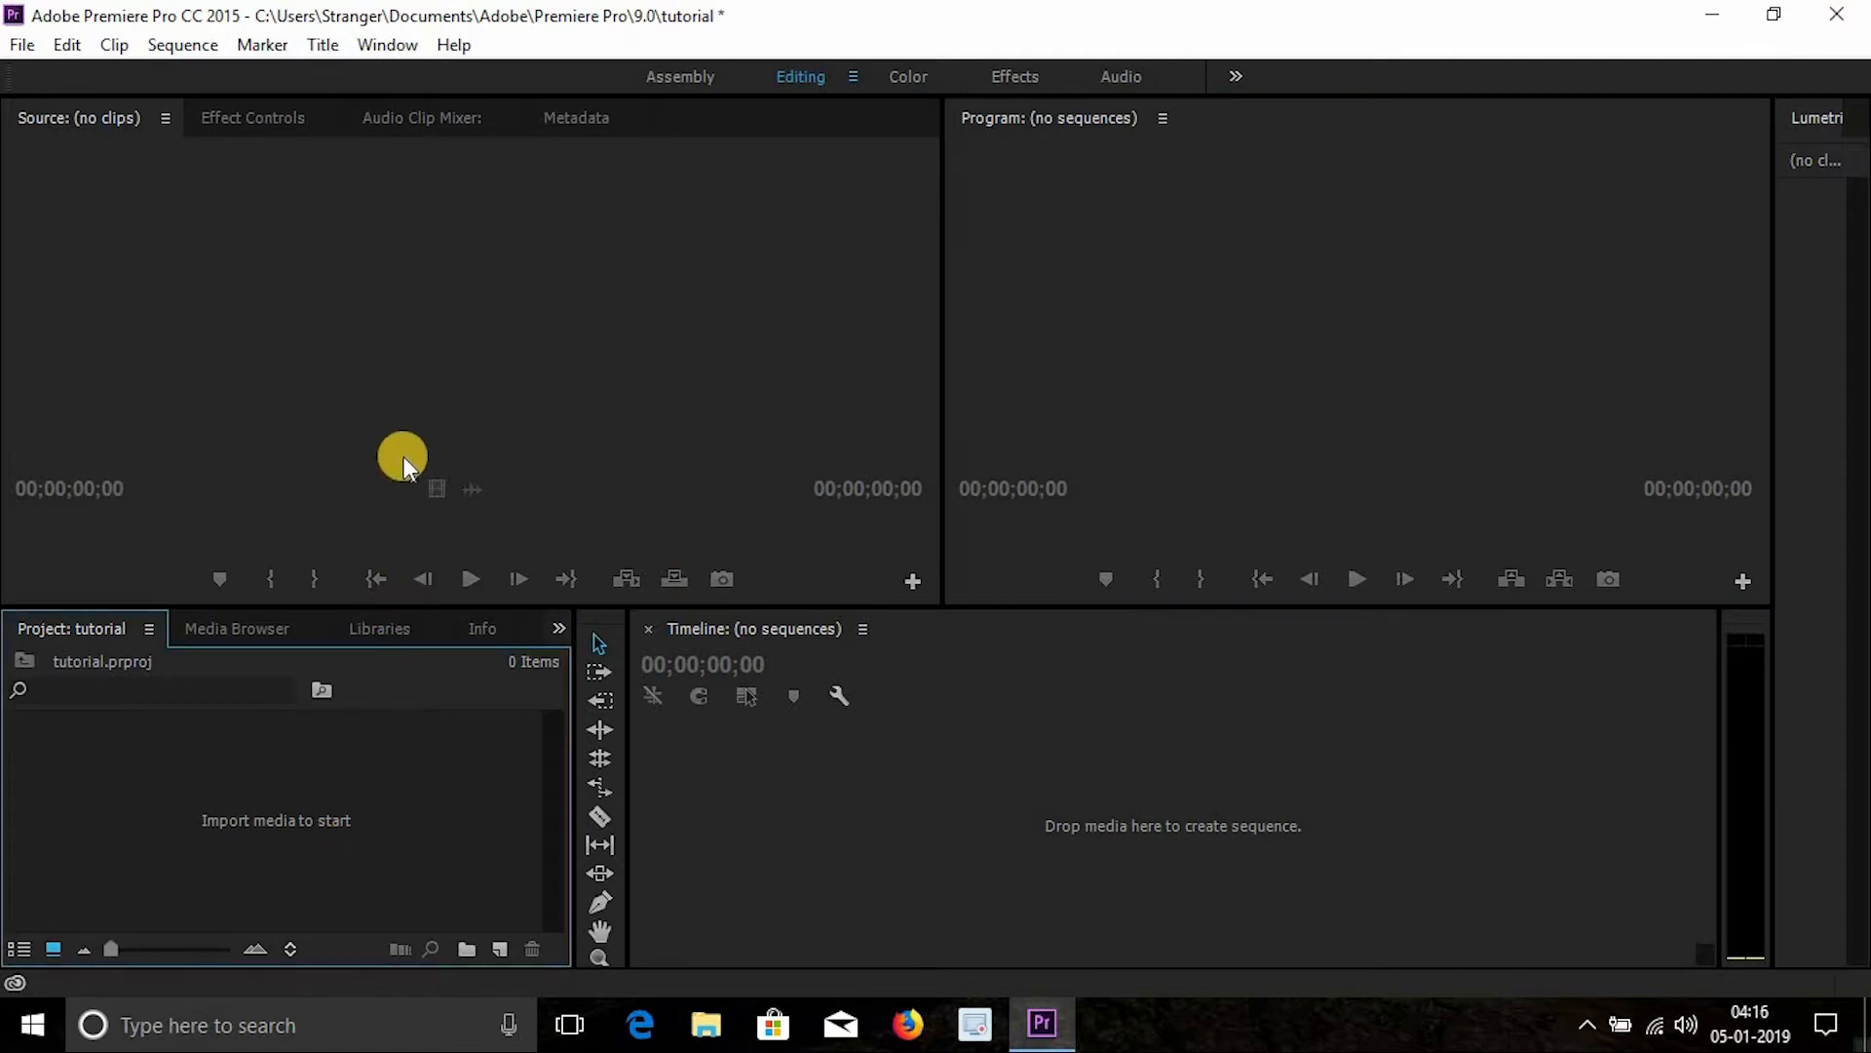
- Import the DSCN1632 video through the import dialog and undo the import
double_click(271, 805)
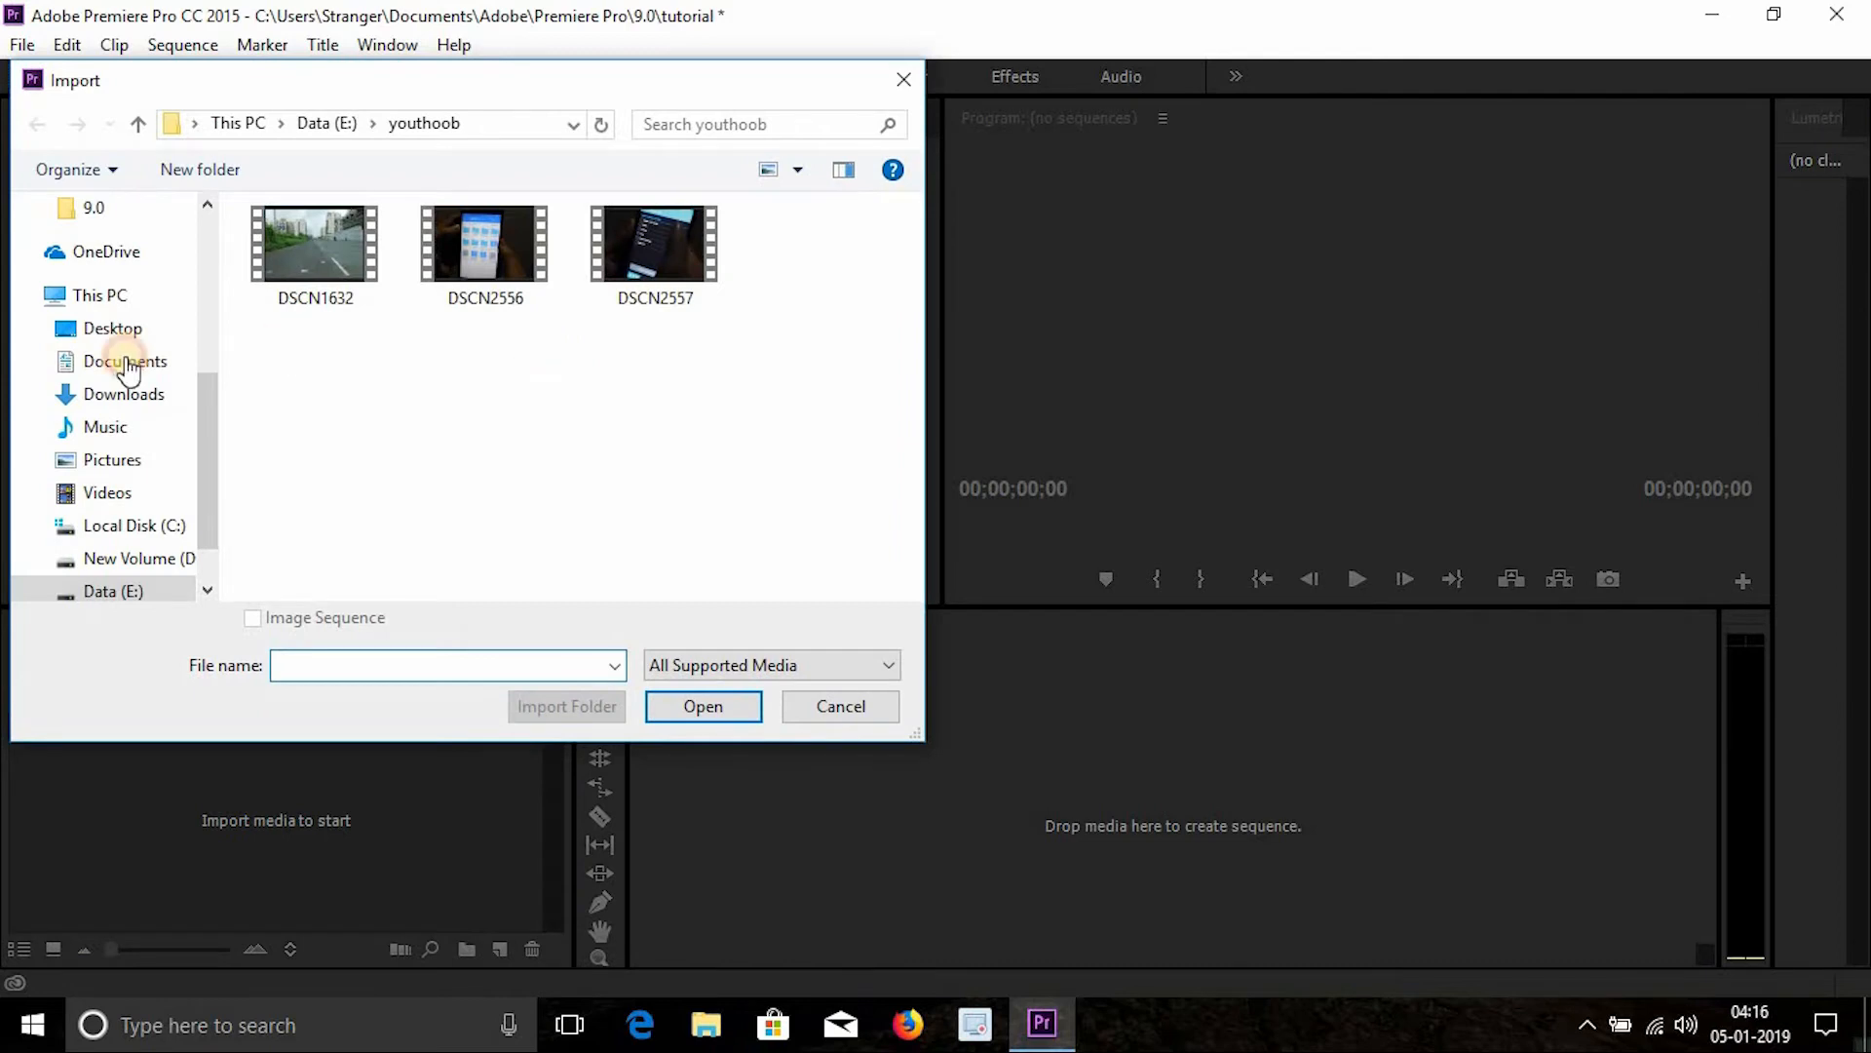
double_click(298, 283)
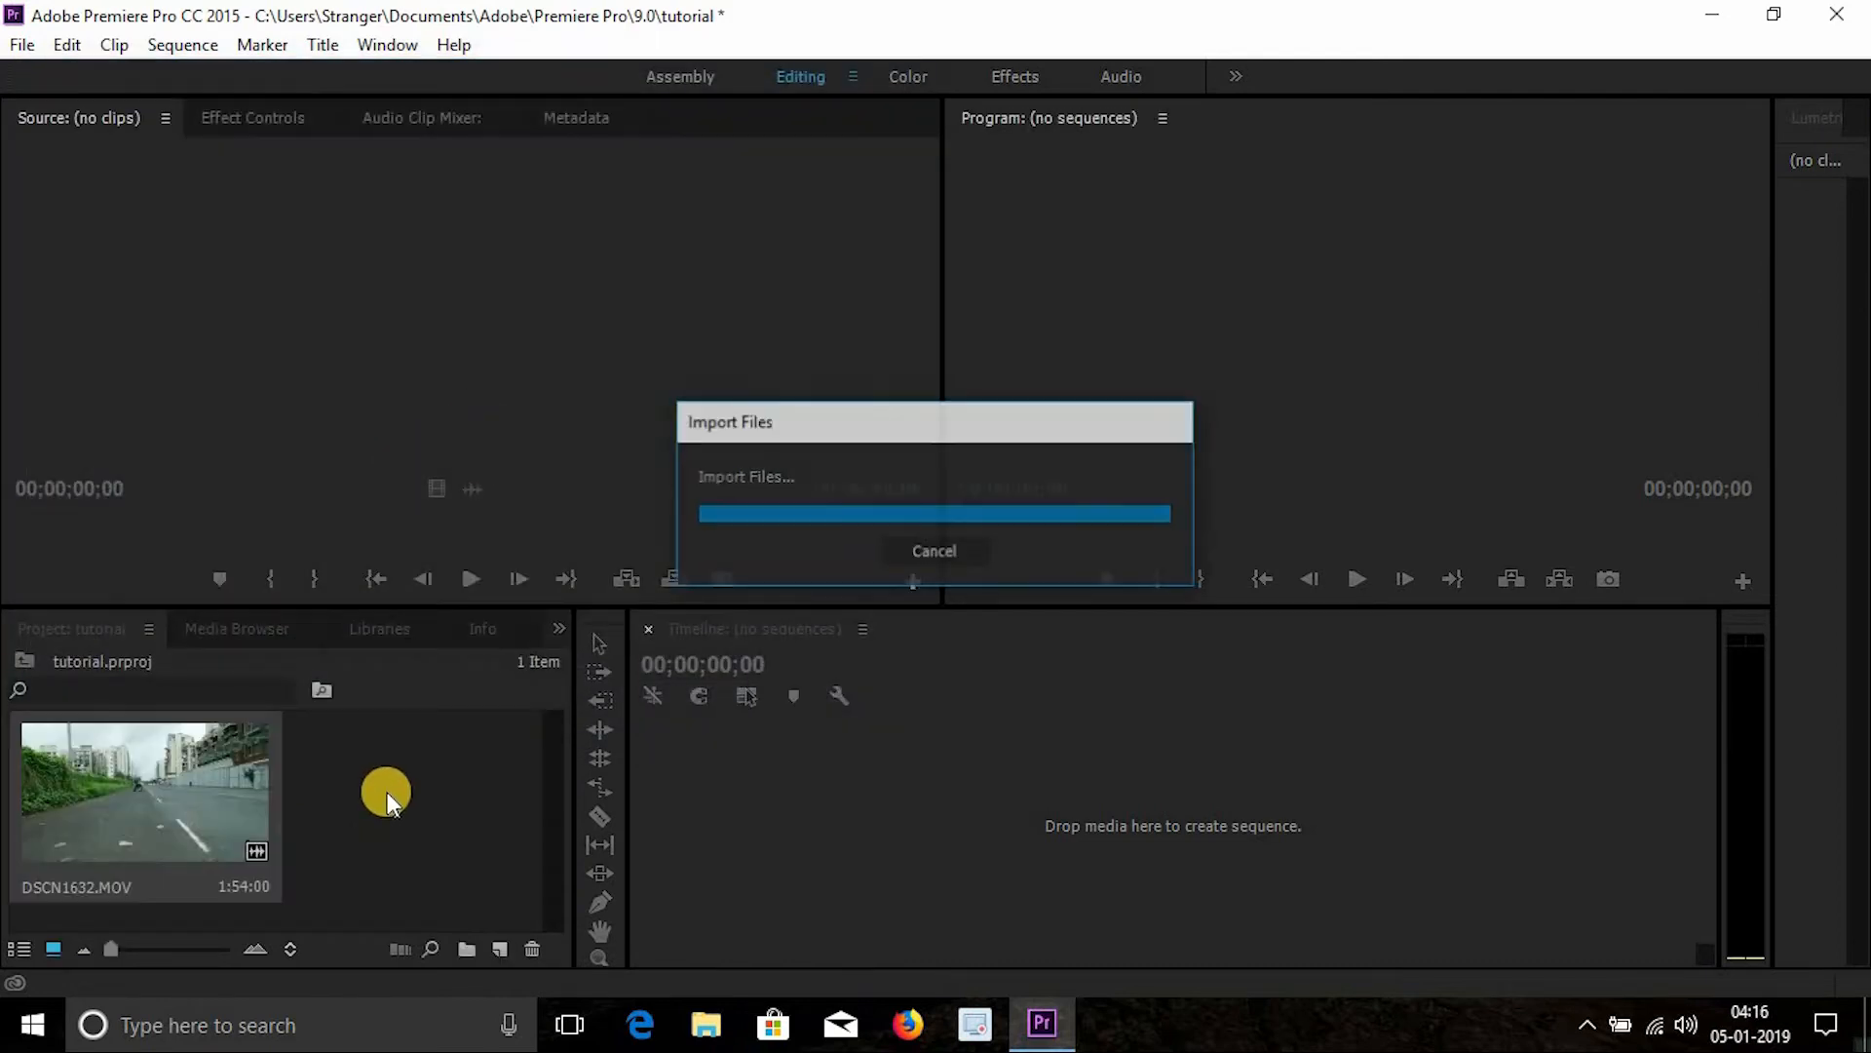
click(372, 851)
key(ctrl+z)
- Add DSCN1632 from the youthoob folder in File Explorer into the project
click(714, 1031)
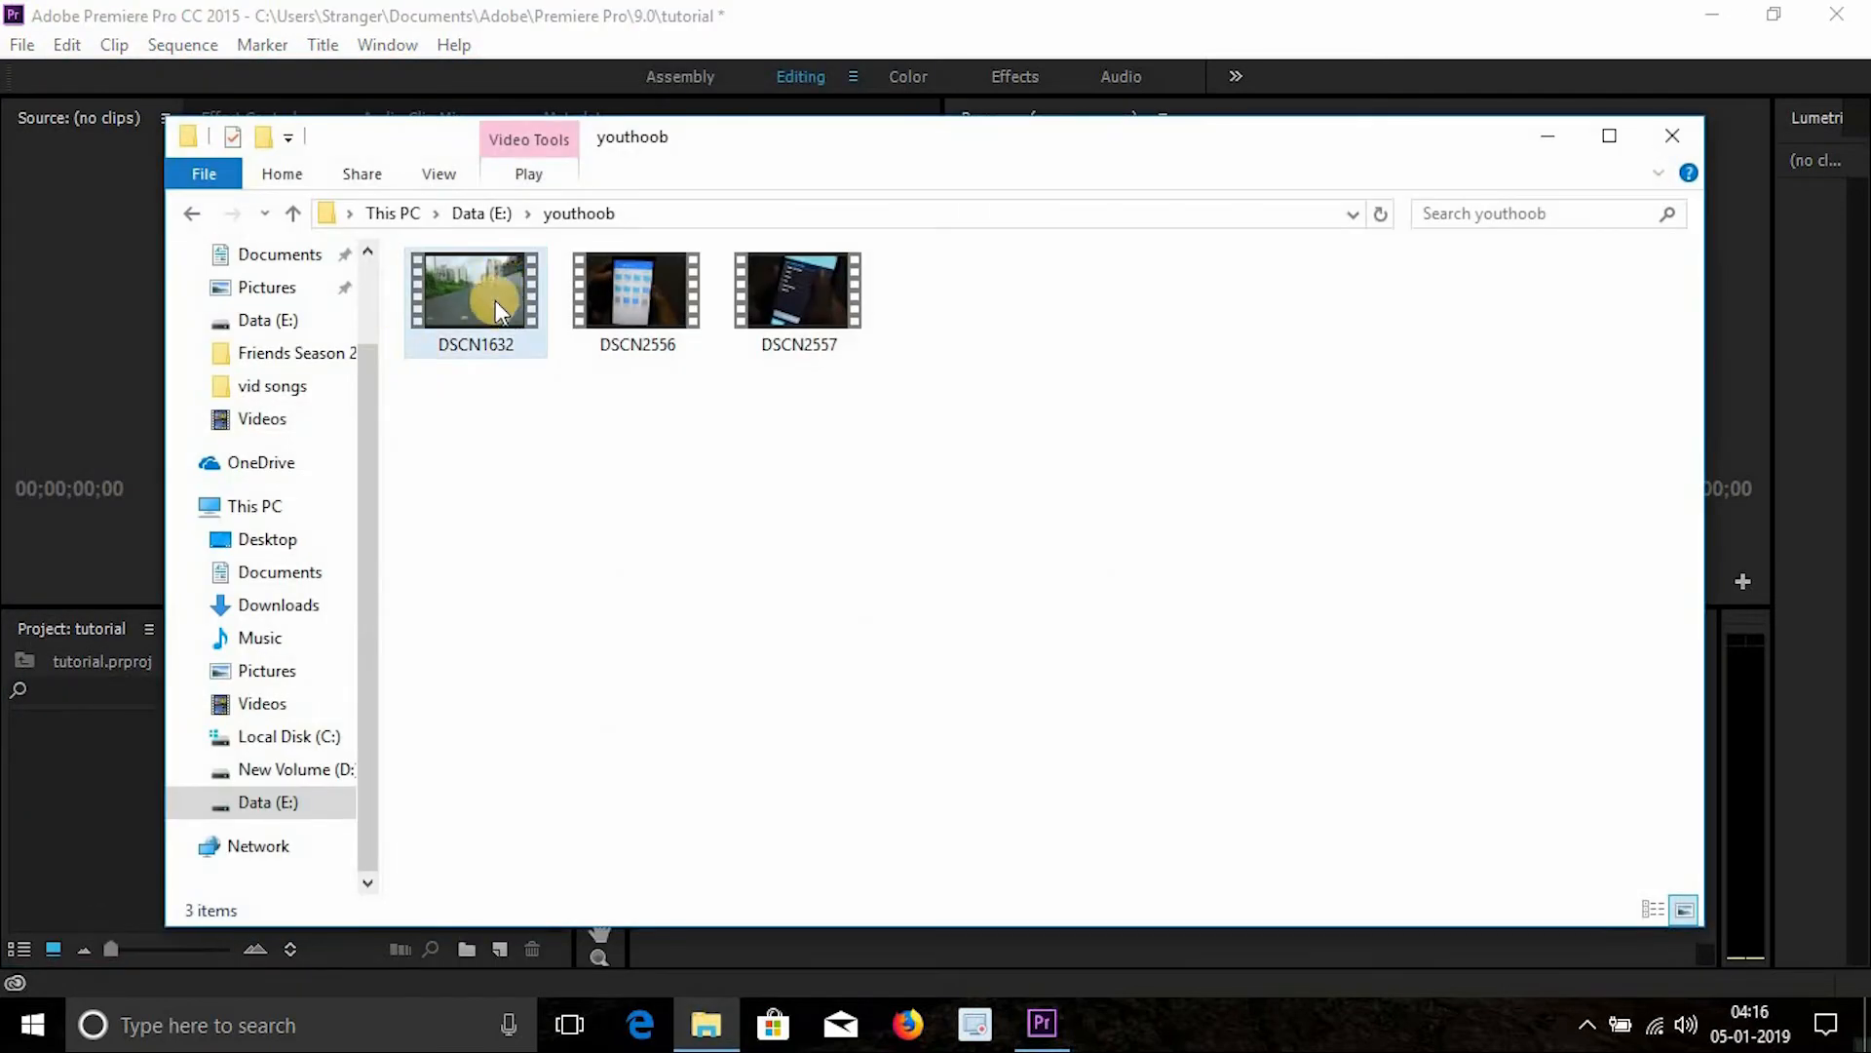
drag(497, 303, 359, 836)
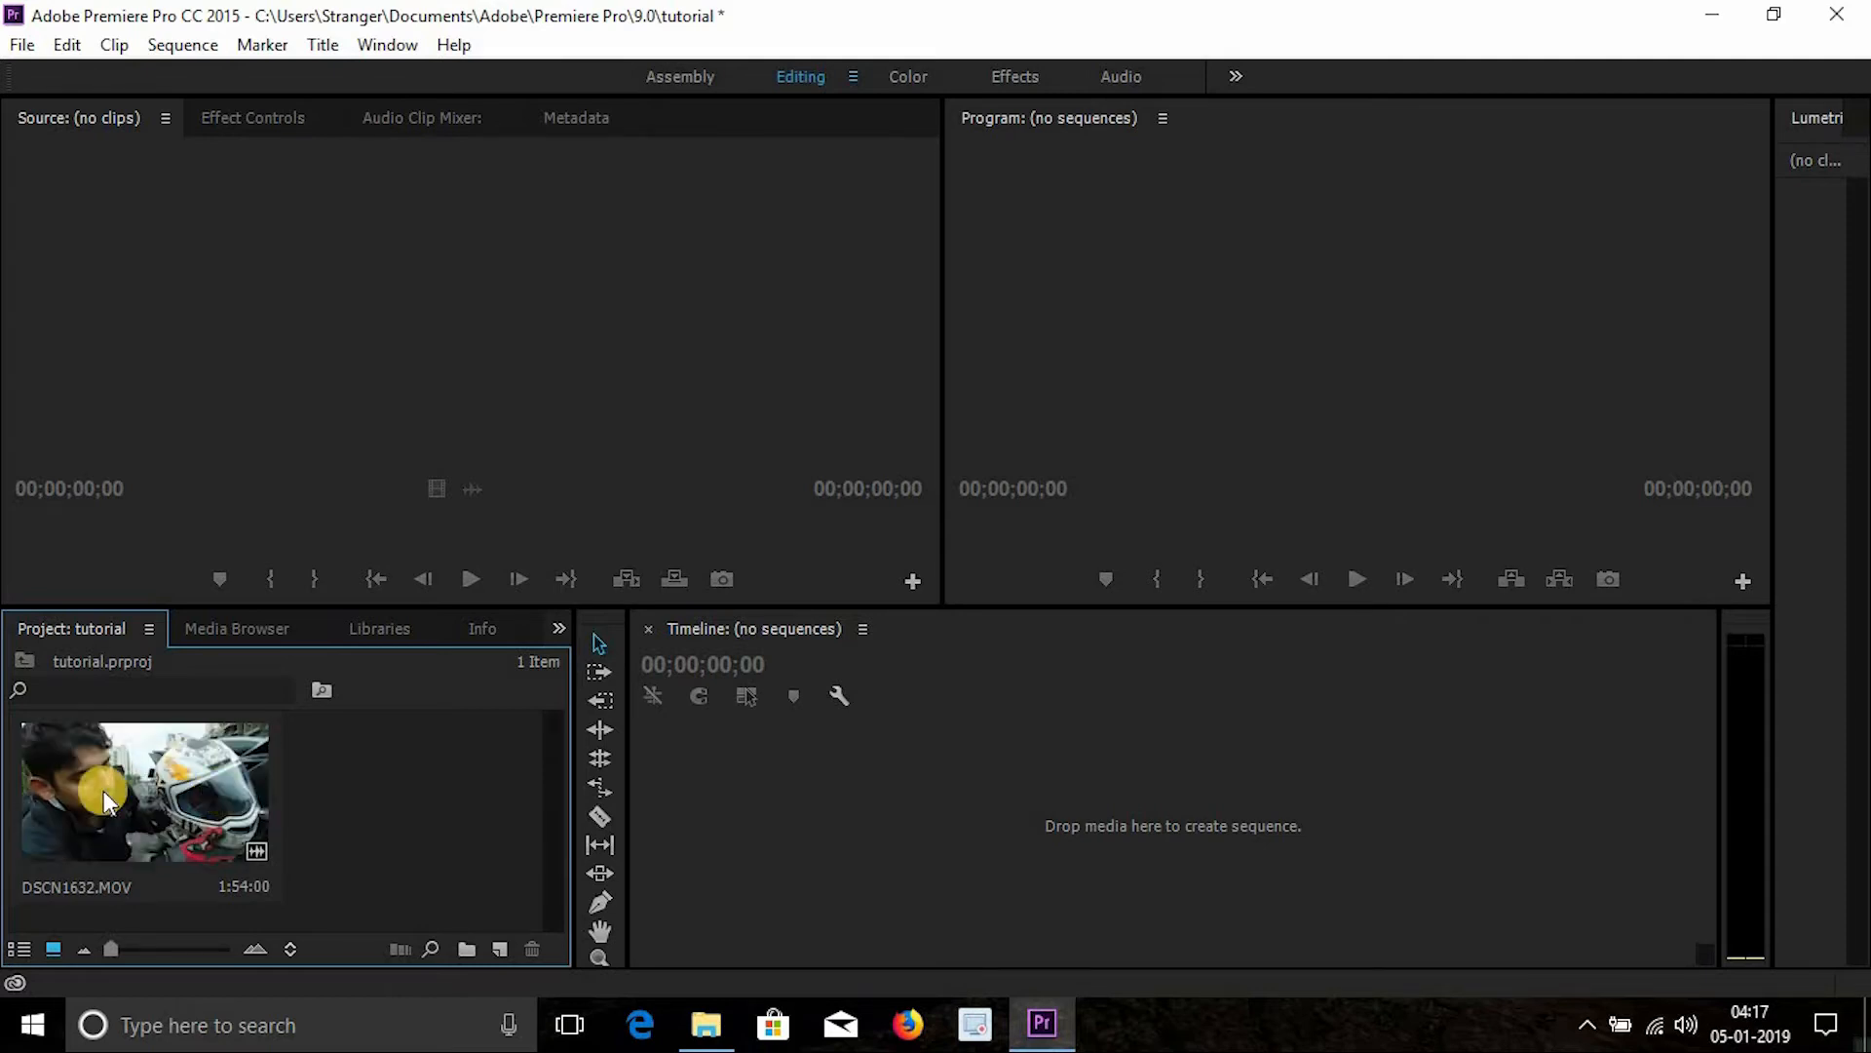
- Preview DSCN1632 in the Source monitor and create a sequence from it on the timeline
drag(179, 792, 409, 414)
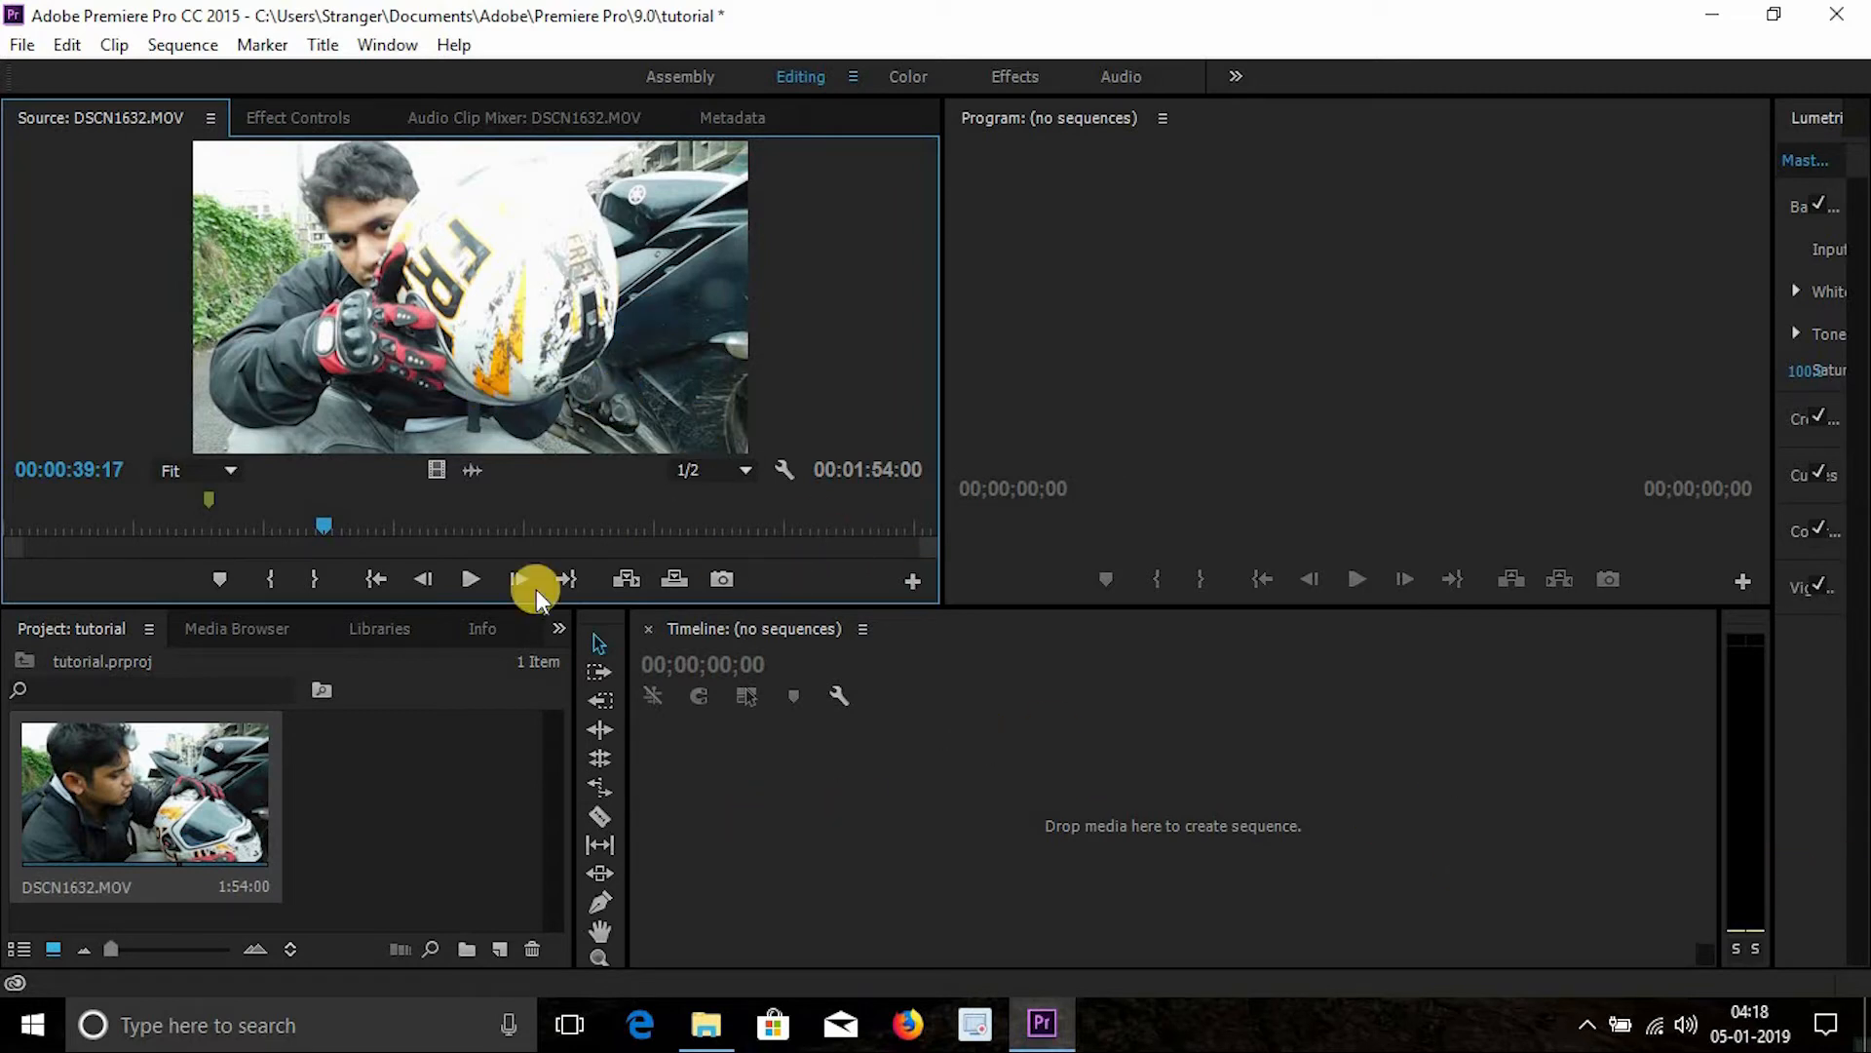
click(437, 728)
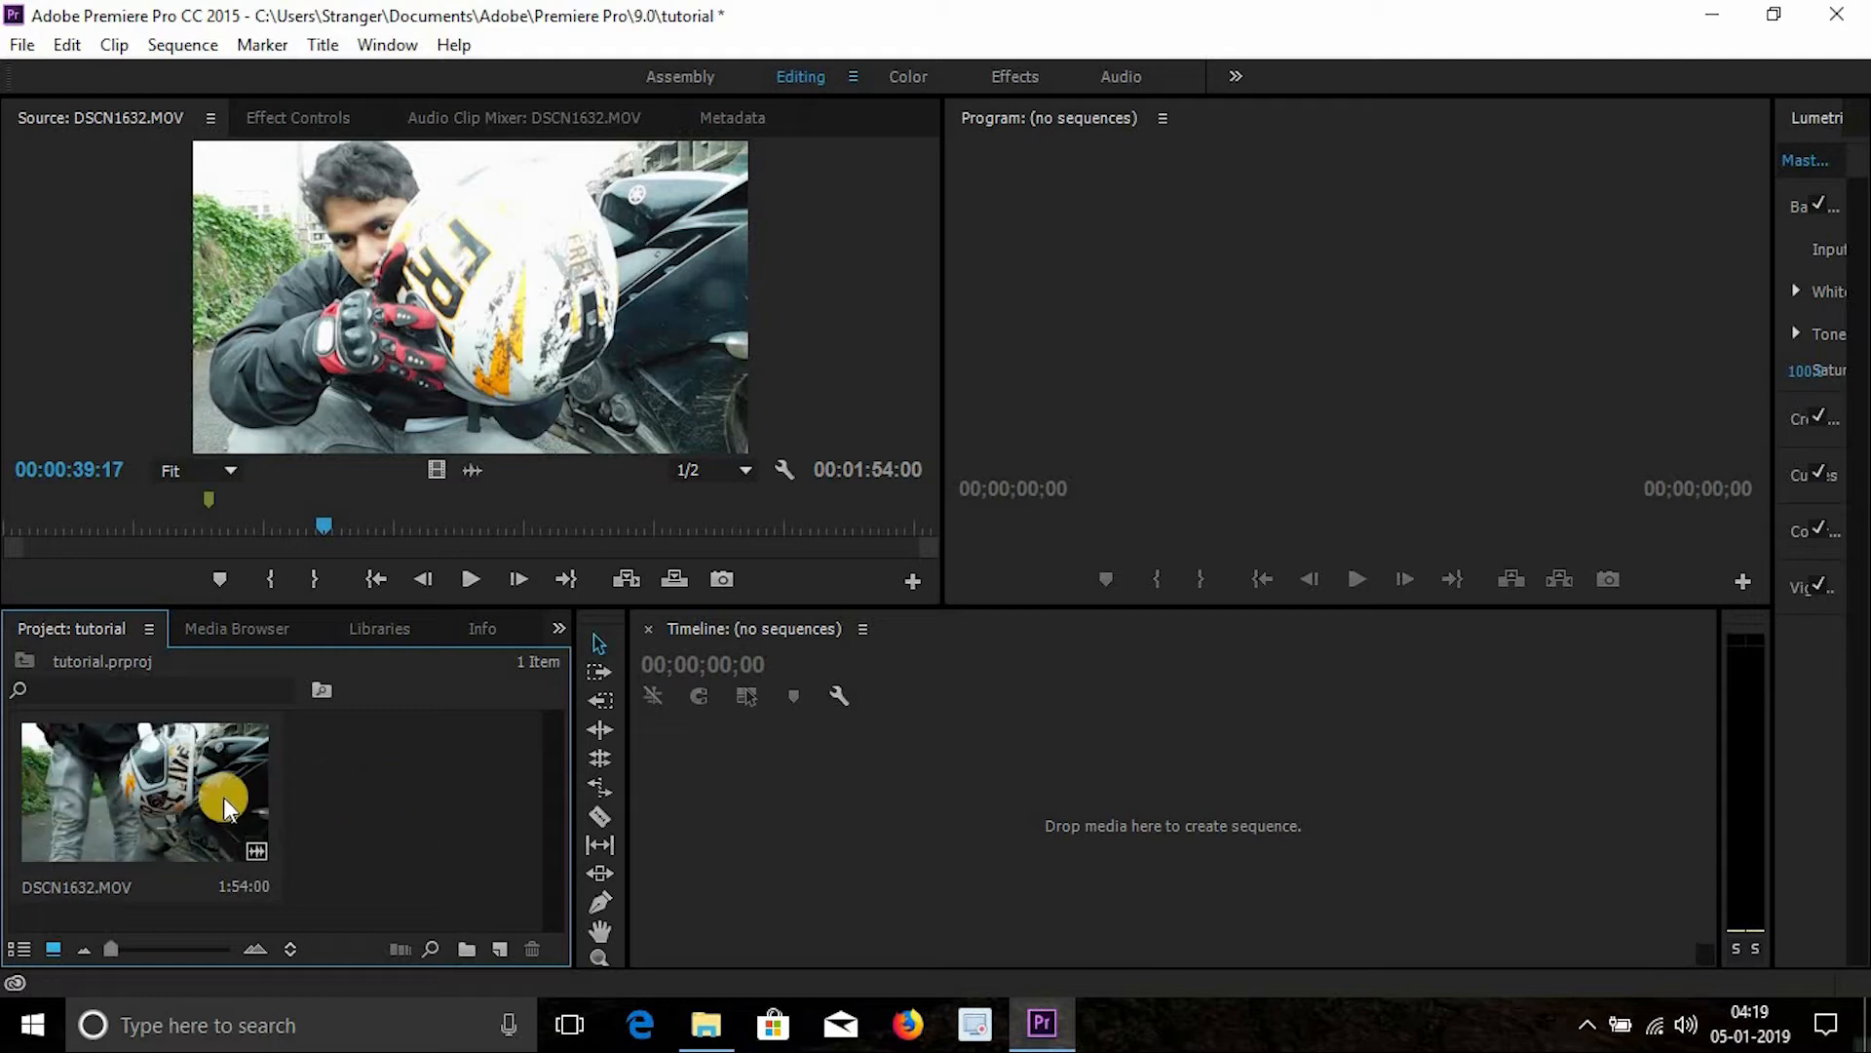
click(152, 789)
drag(152, 790, 499, 963)
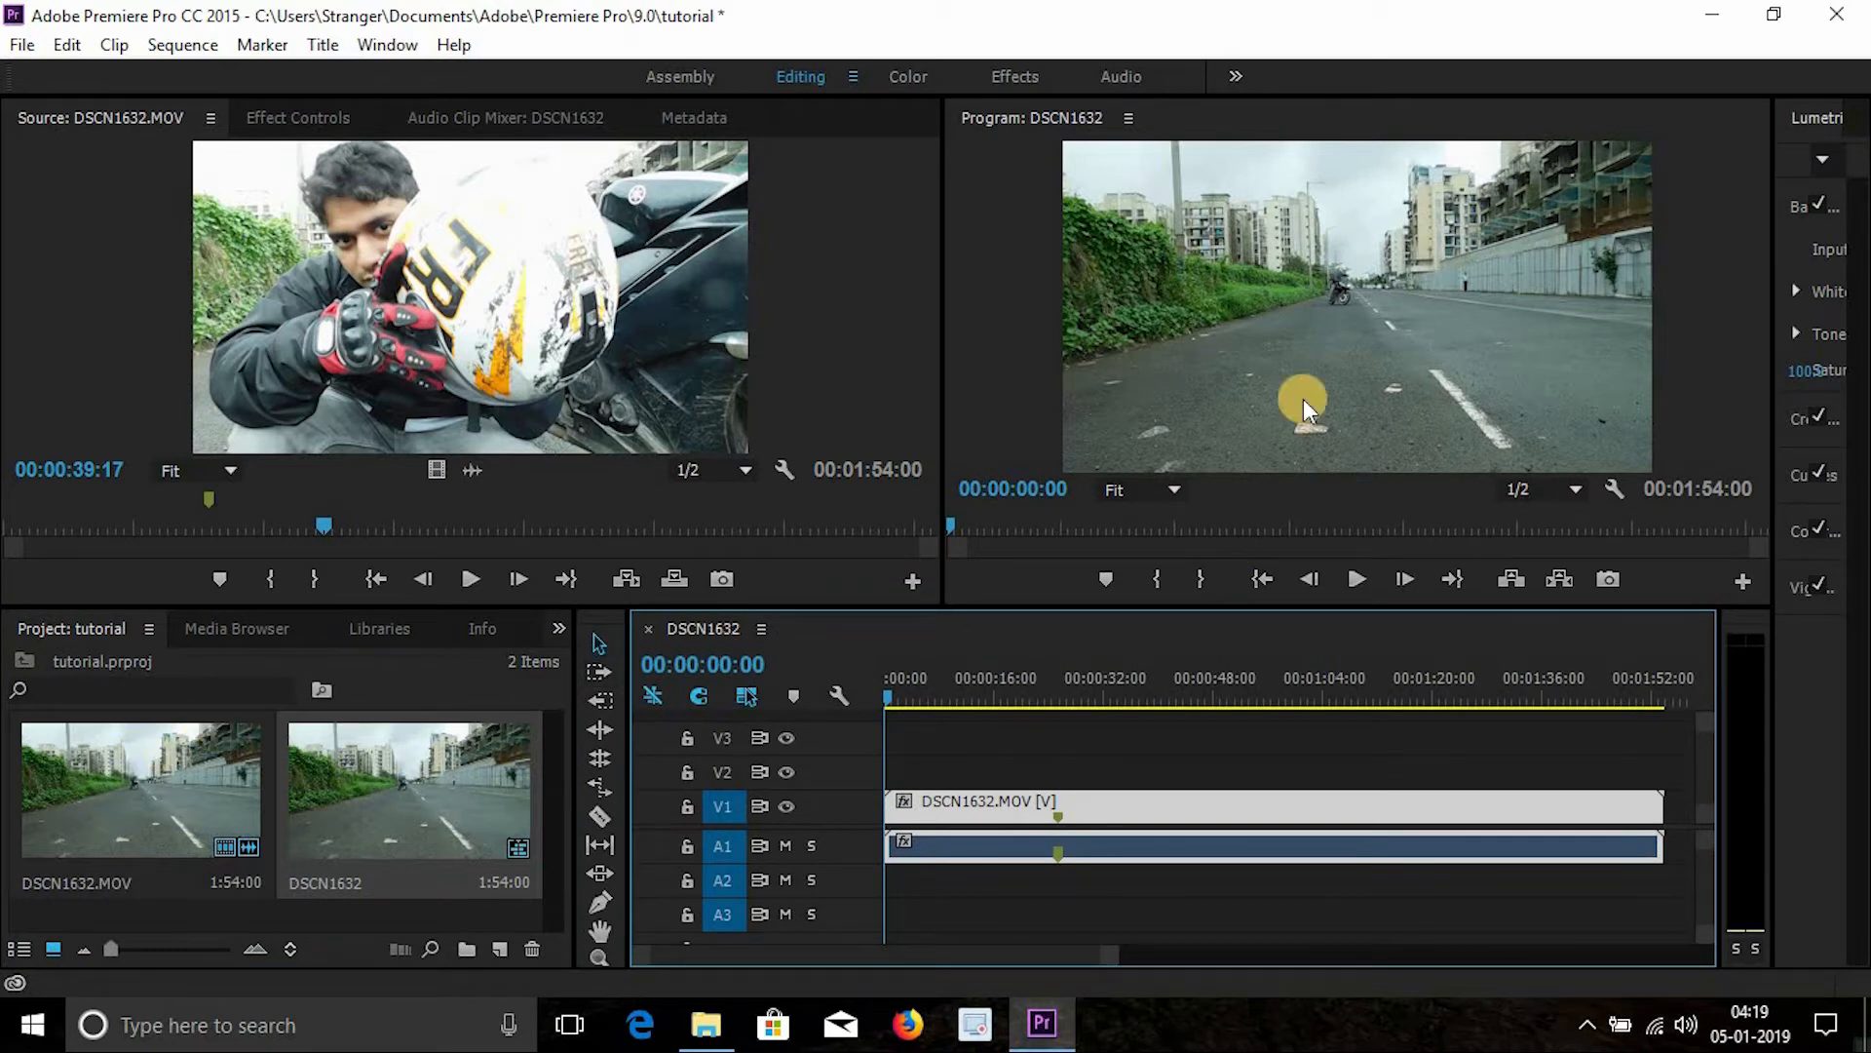
- Scrub the timeline playhead to preview the start of the sequence
click(956, 685)
drag(1144, 664, 1182, 657)
drag(1063, 678, 969, 694)
click(944, 688)
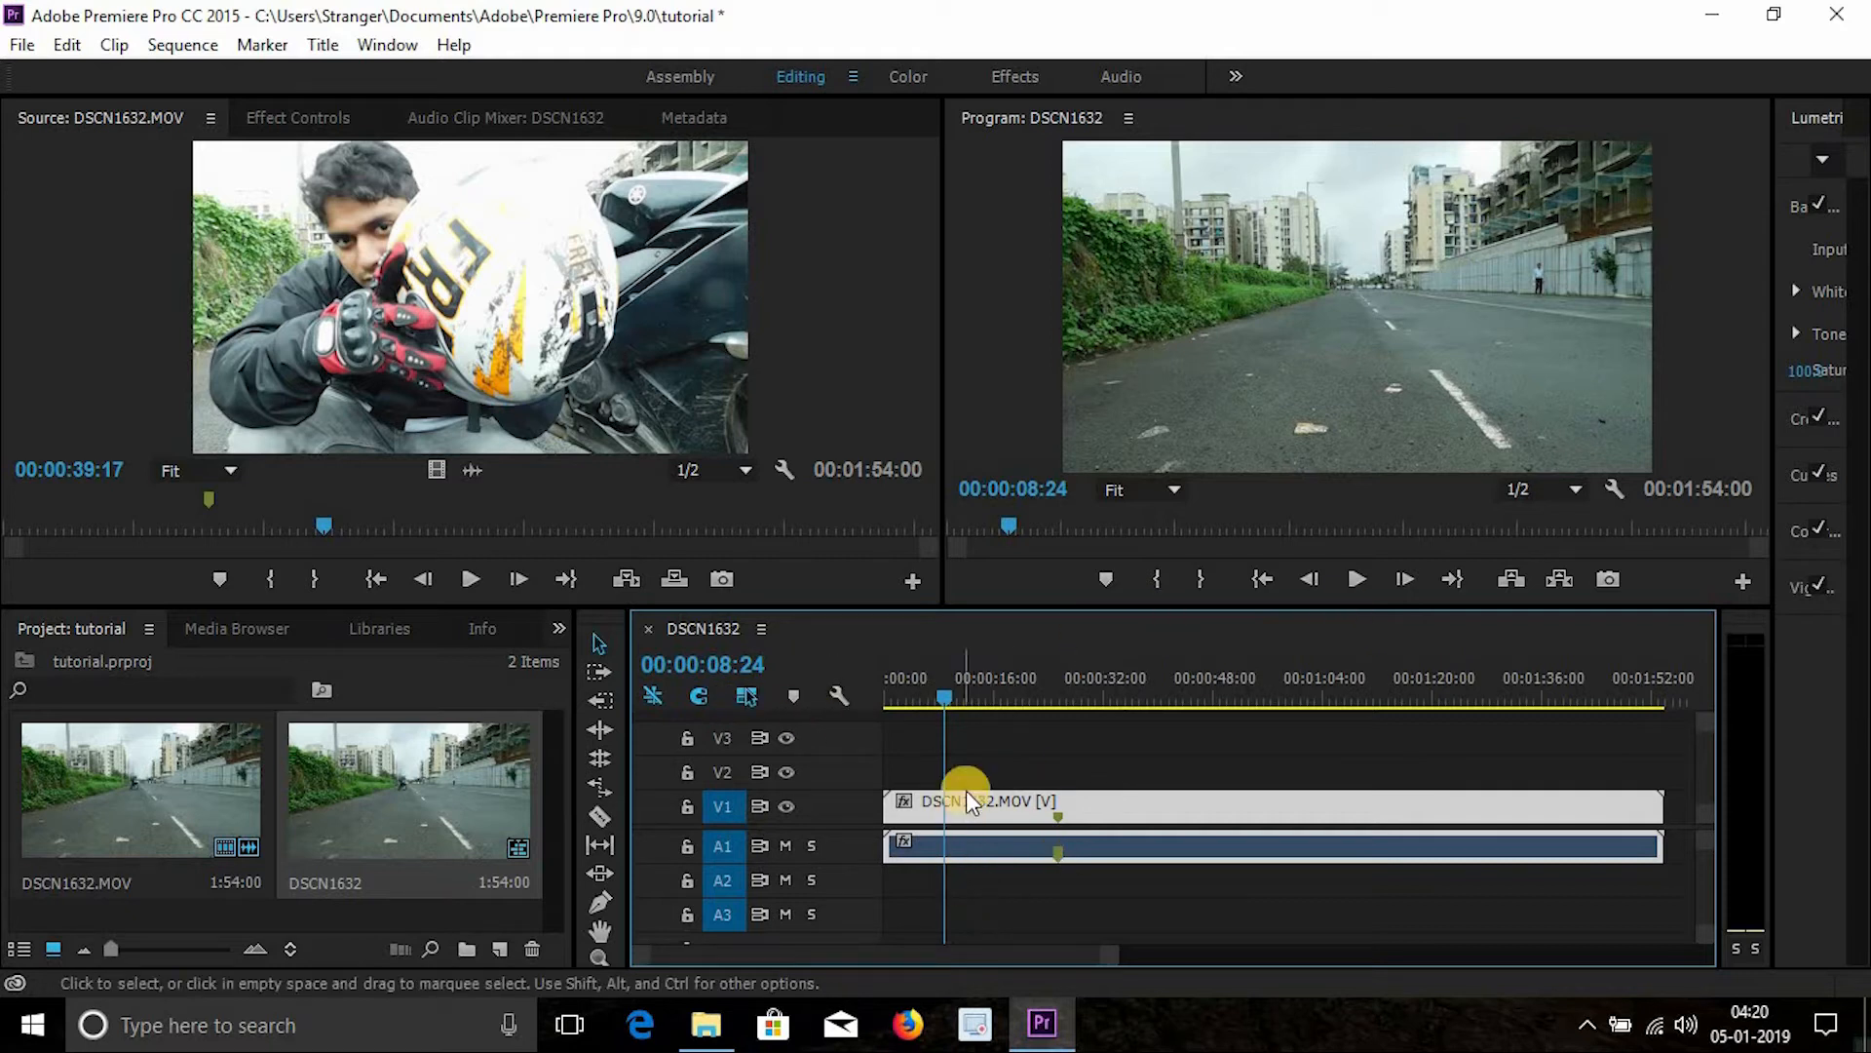
click(973, 694)
- Try moving the clip later along the timeline
drag(887, 807, 1067, 968)
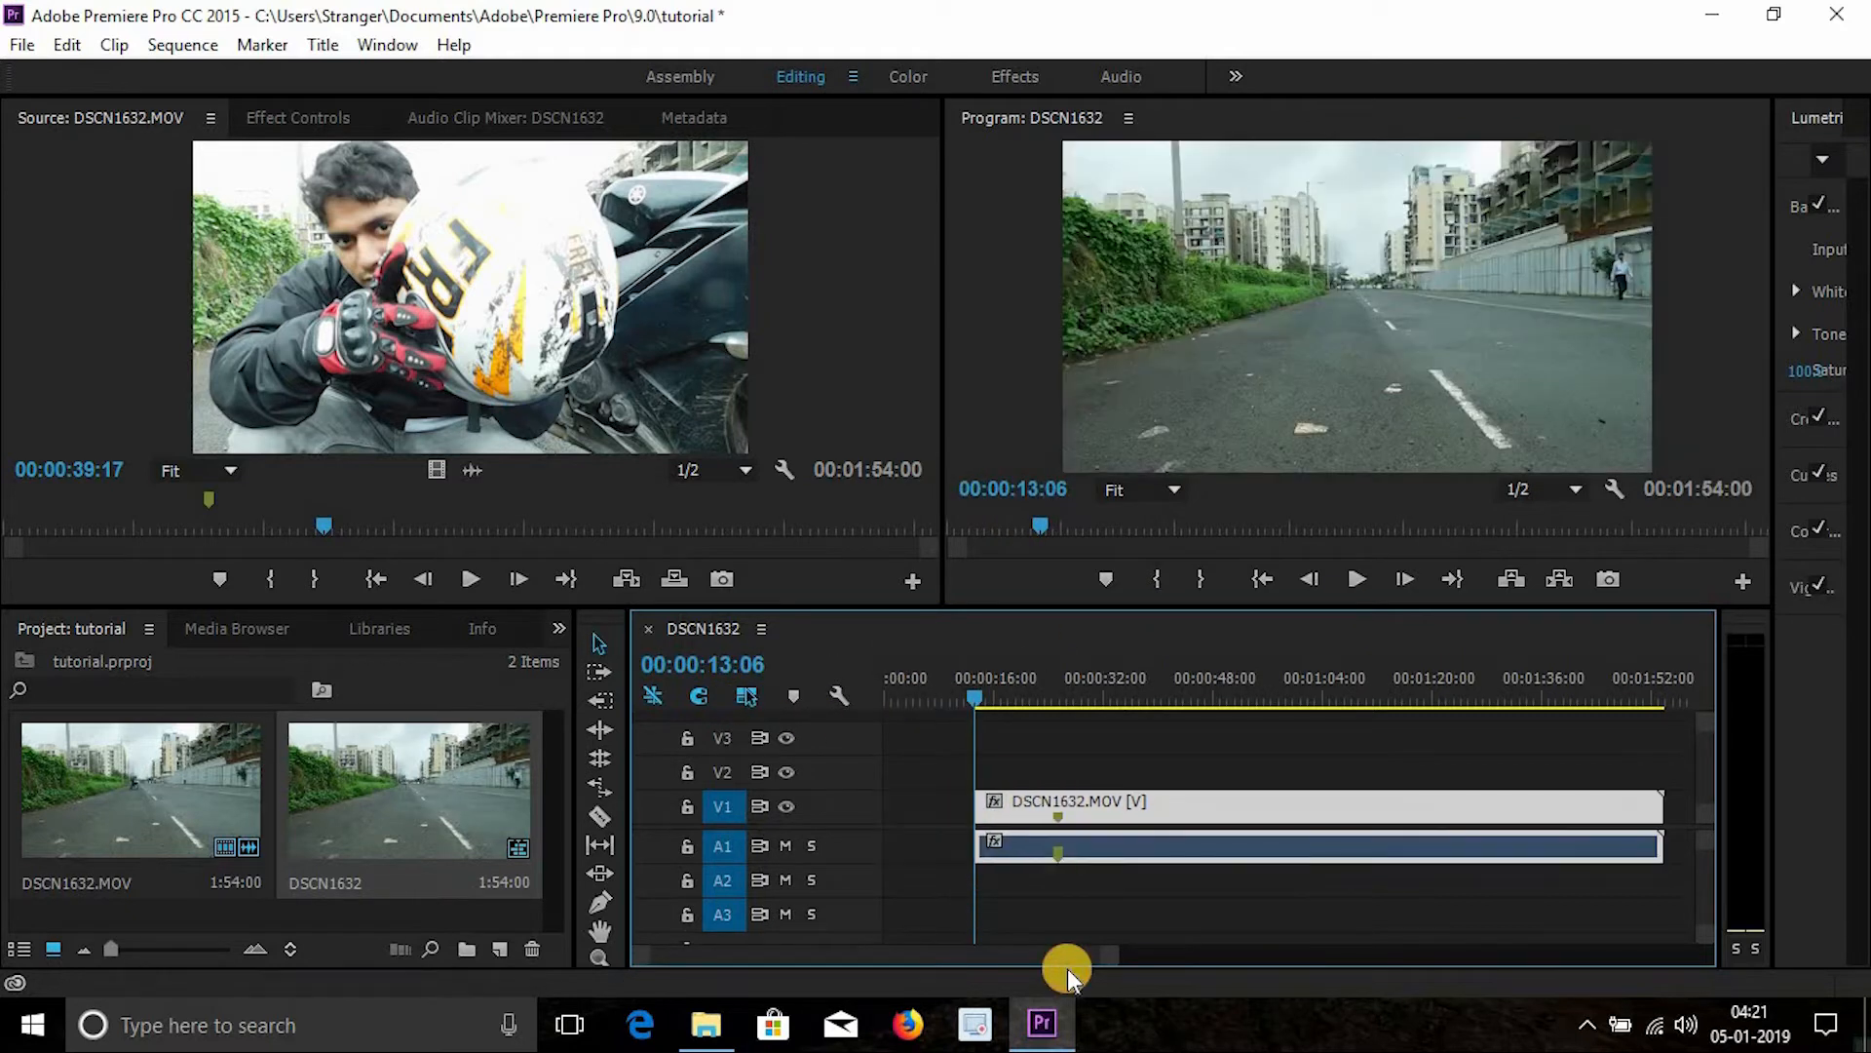
drag(1069, 686, 1162, 687)
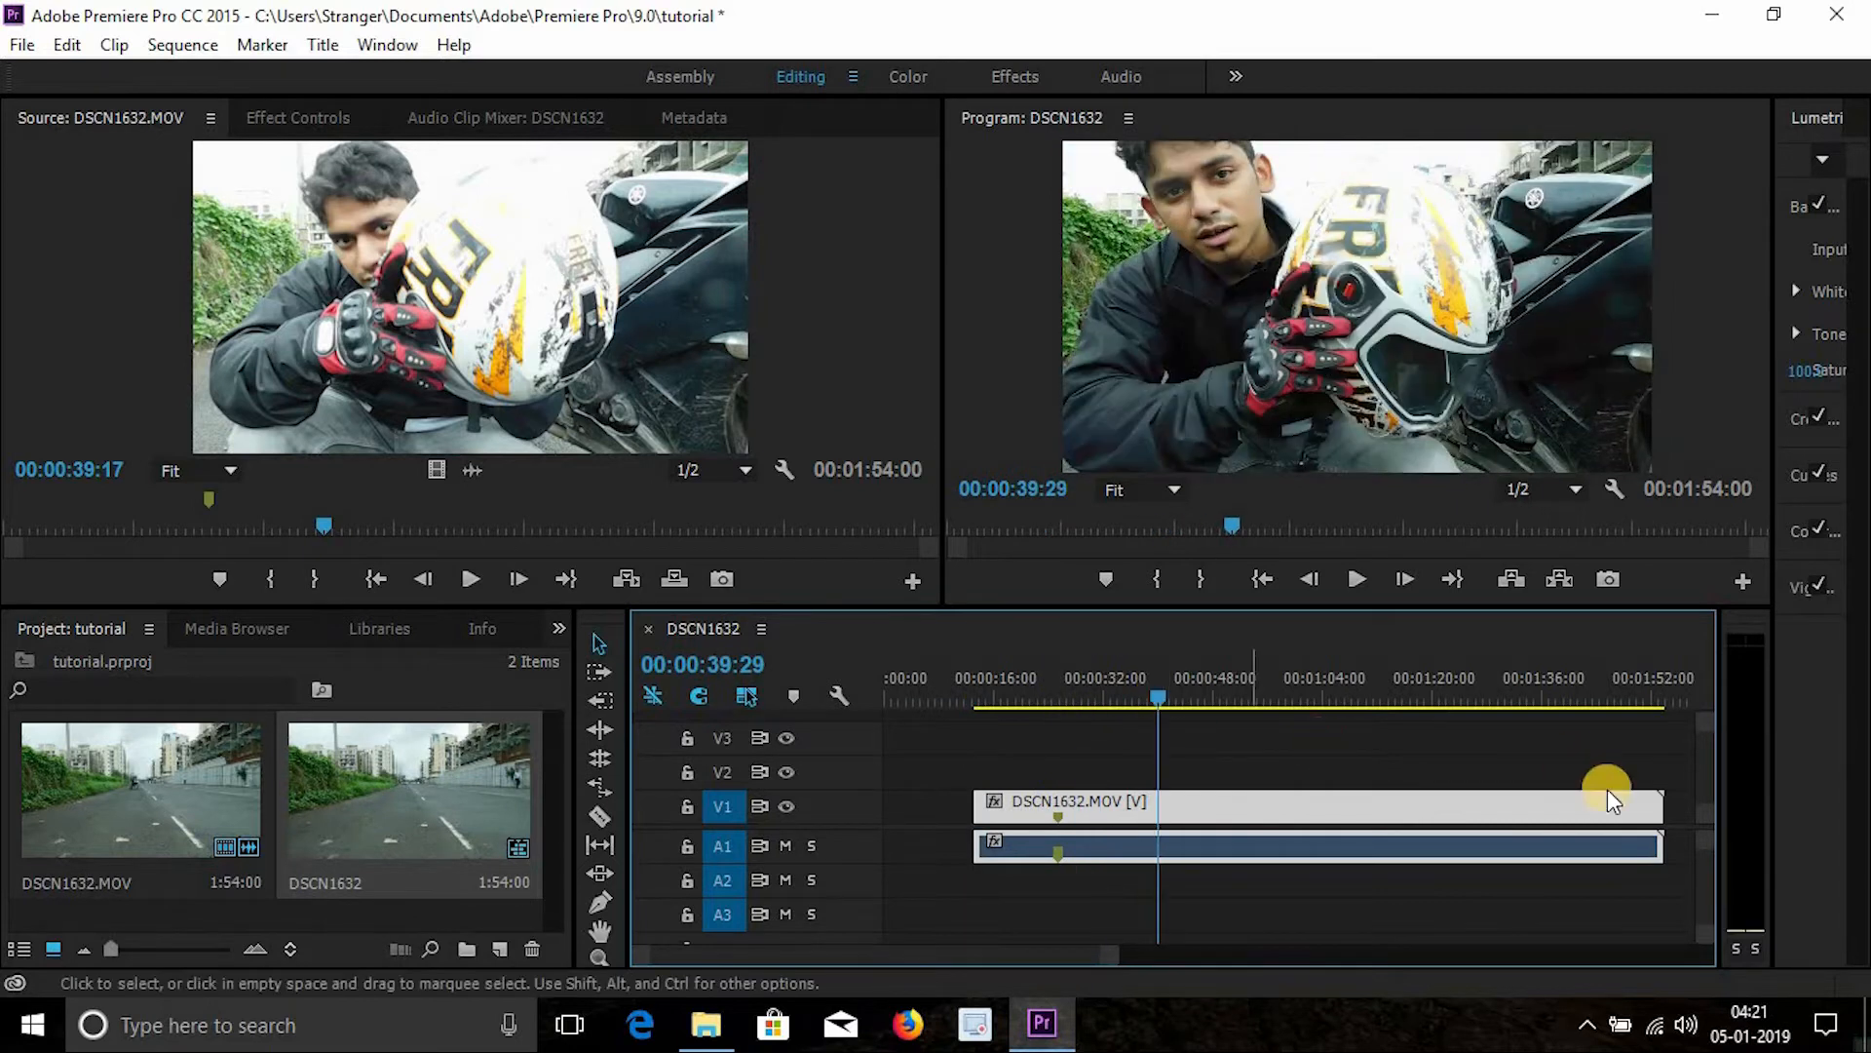
drag(1648, 814, 1157, 828)
- Split the audio clip with the Razor tool near the playhead at 00:00:12:12
mouse_move(1155, 709)
mouse_down()
mouse_move(1144, 679)
mouse_move(1111, 676)
mouse_move(1154, 680)
mouse_up()
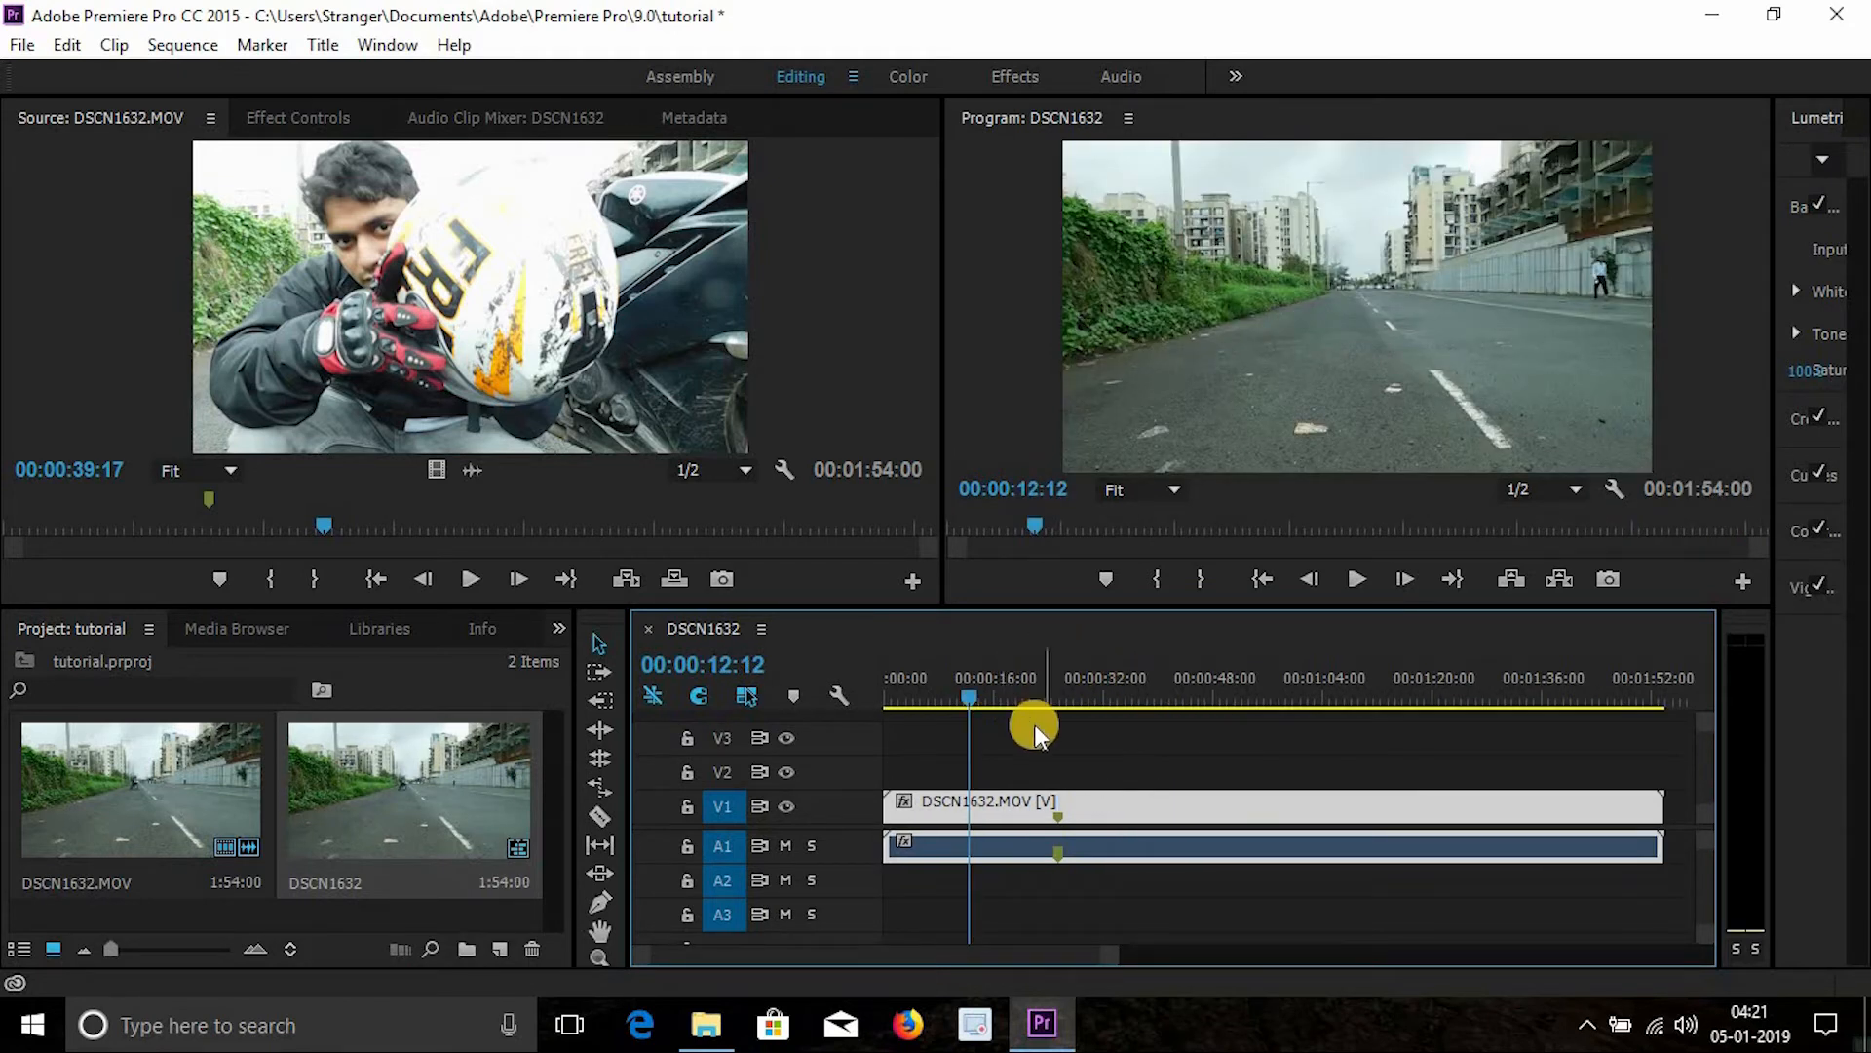
key(c)
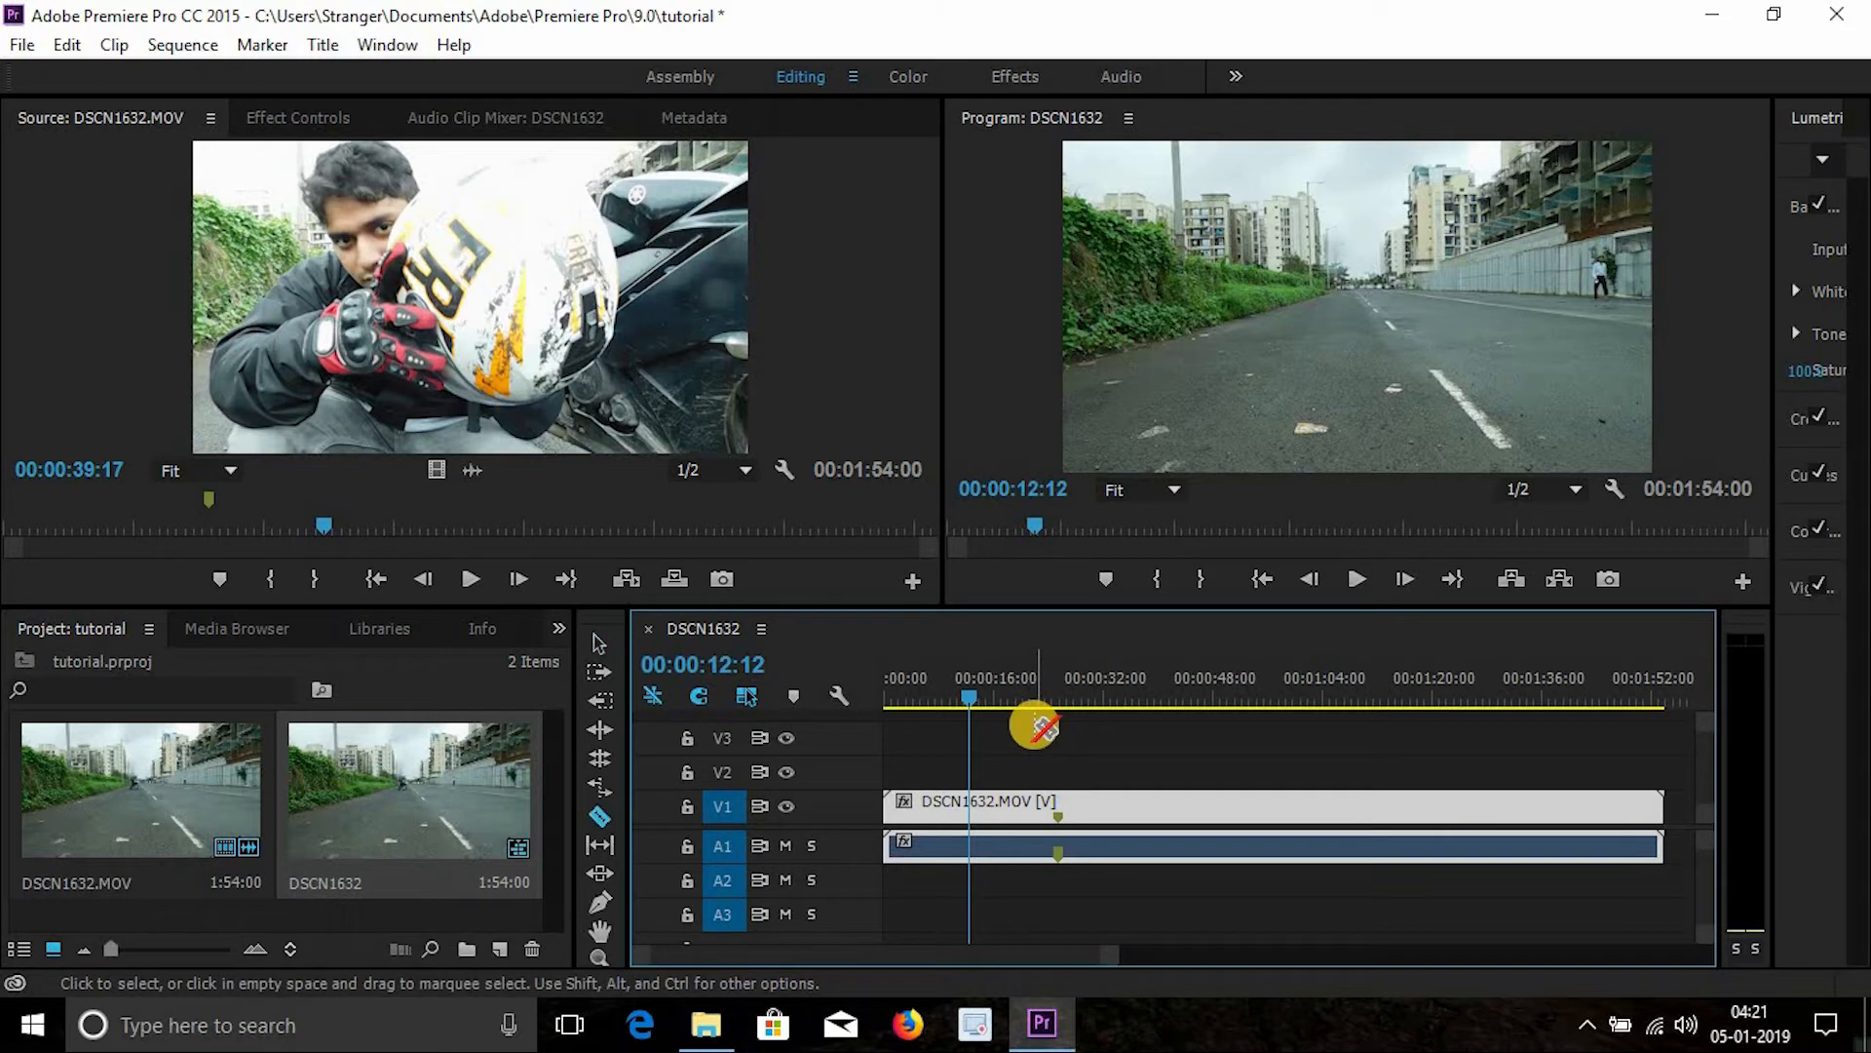
click(1038, 856)
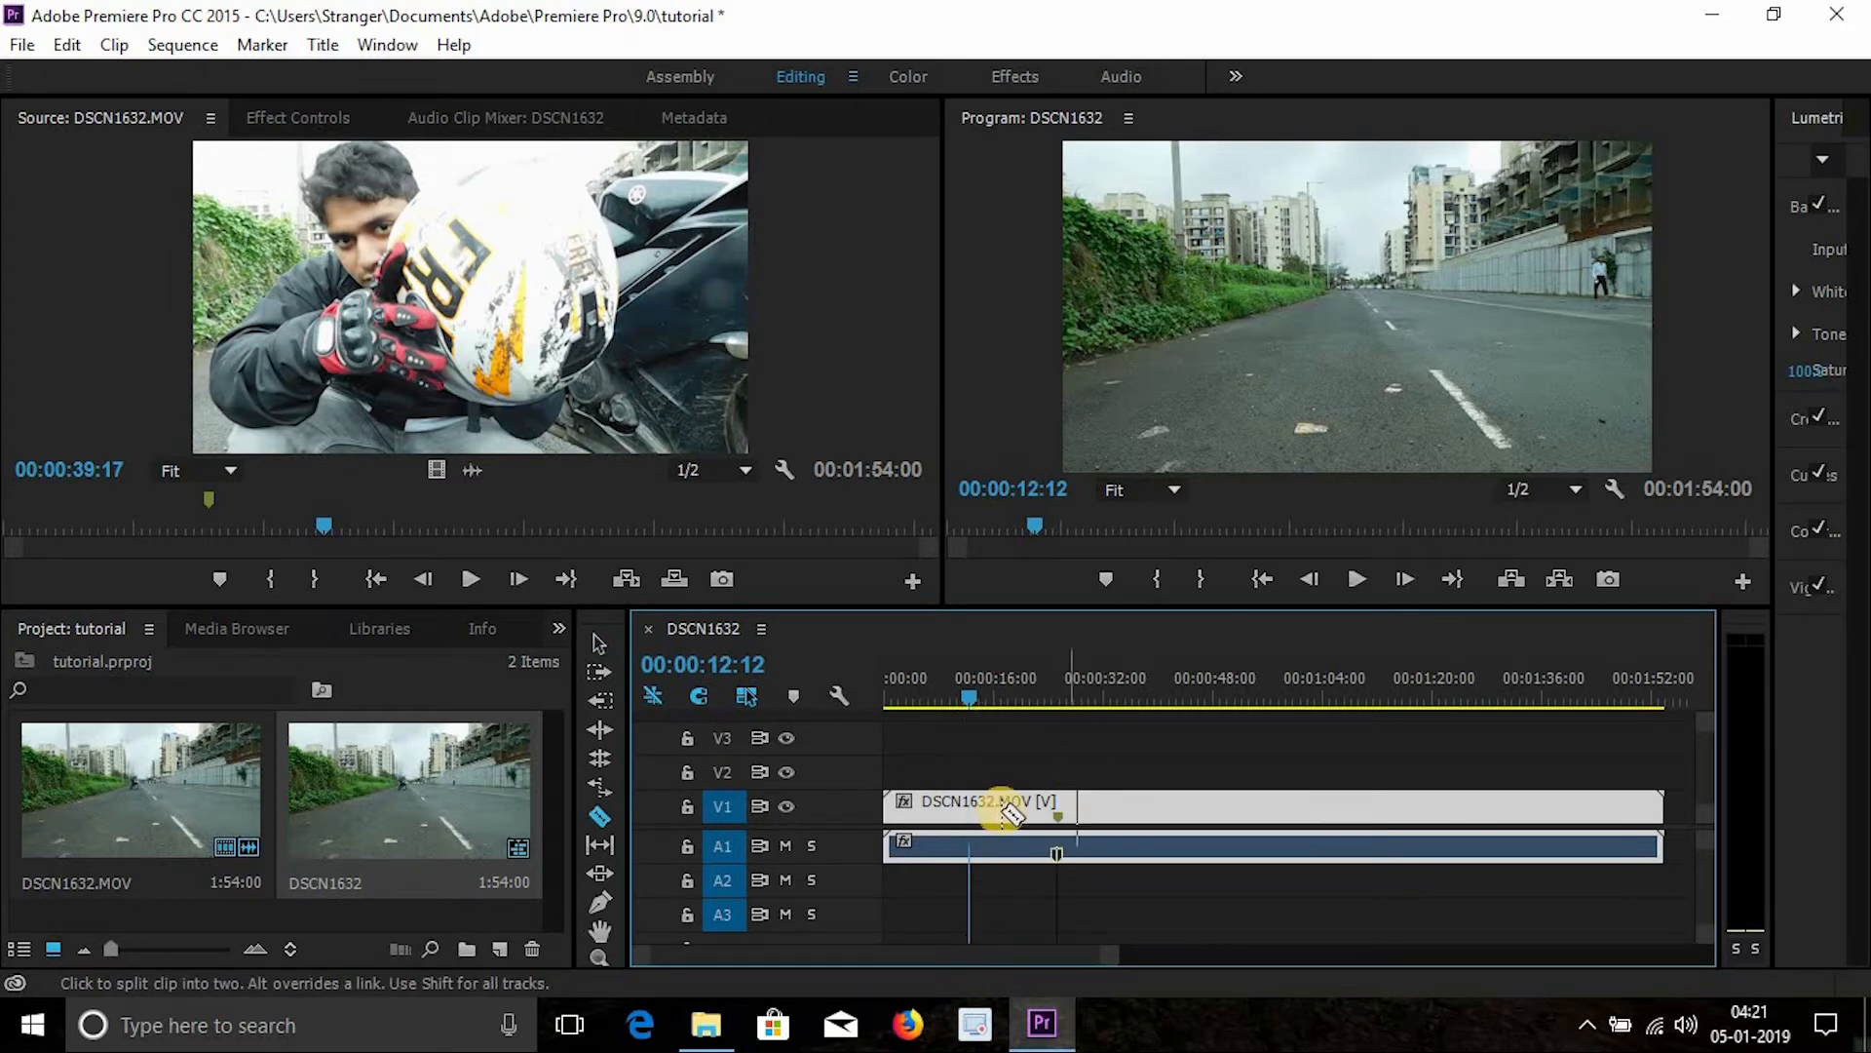
key(shift+m)
click(1058, 822)
click(1248, 678)
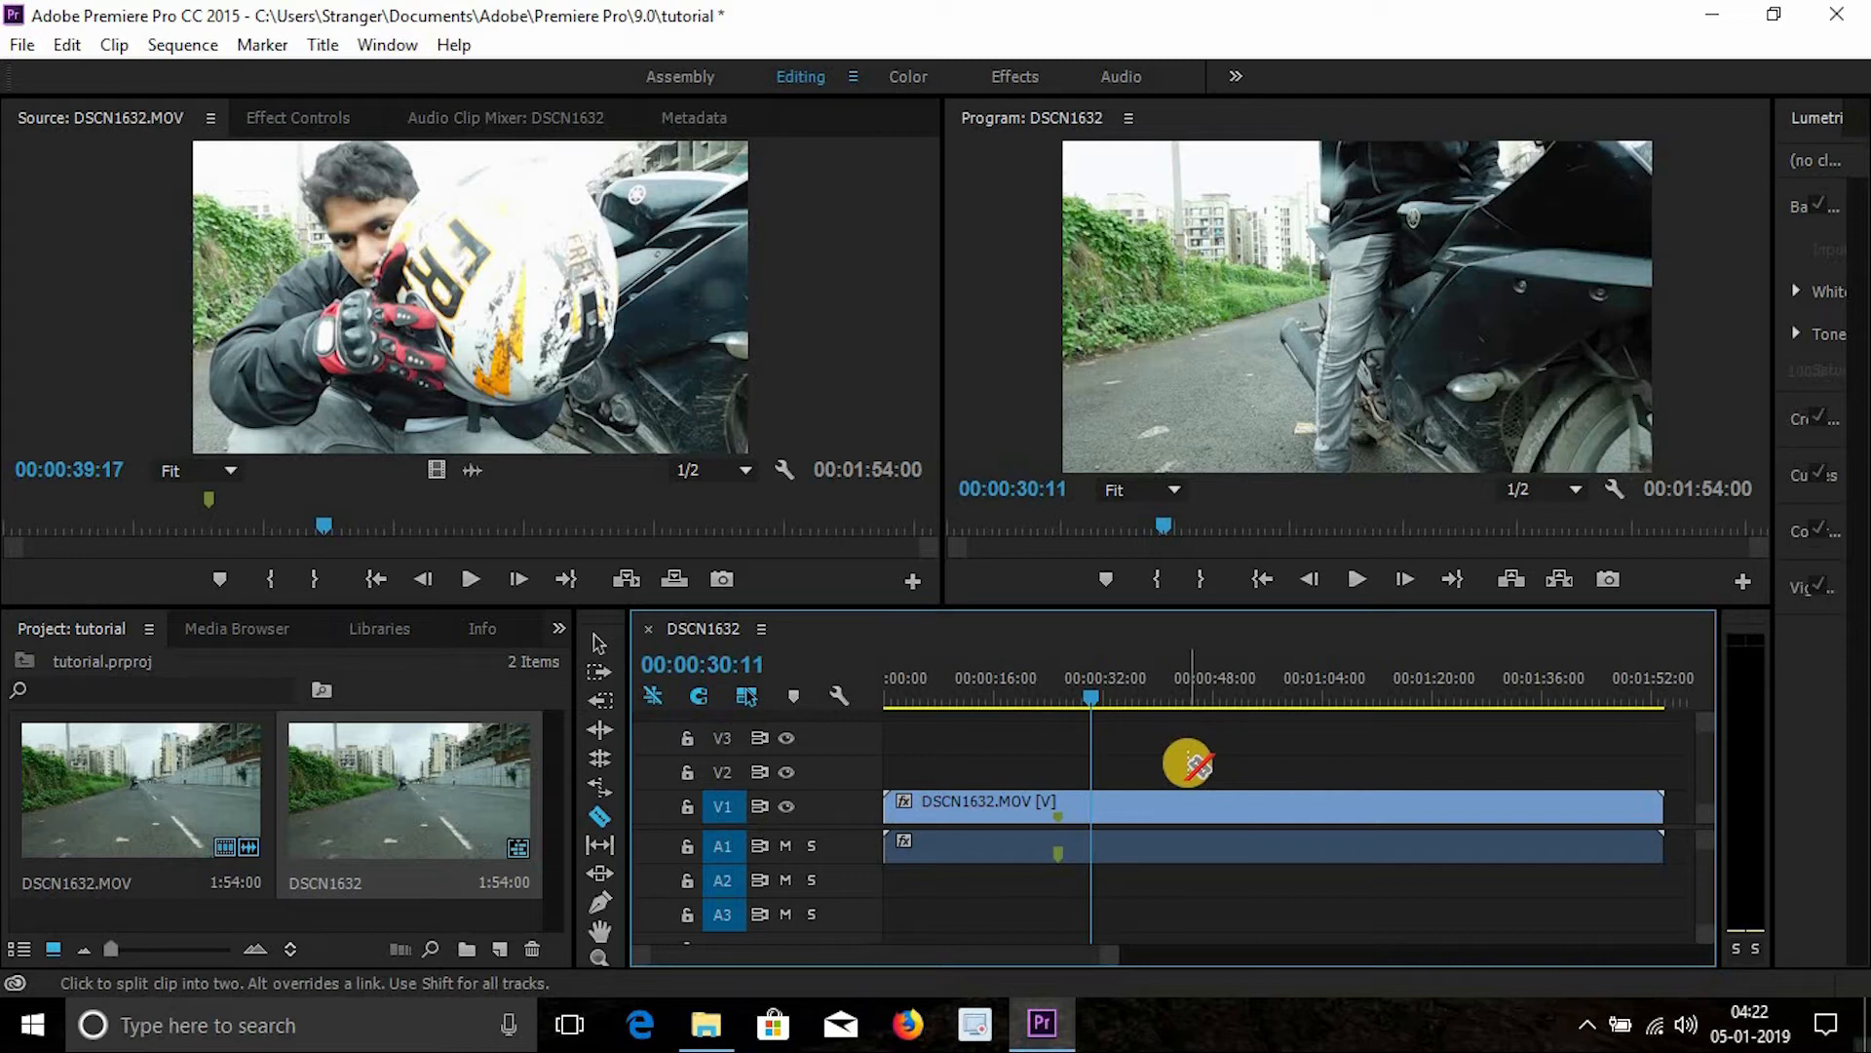
key(v)
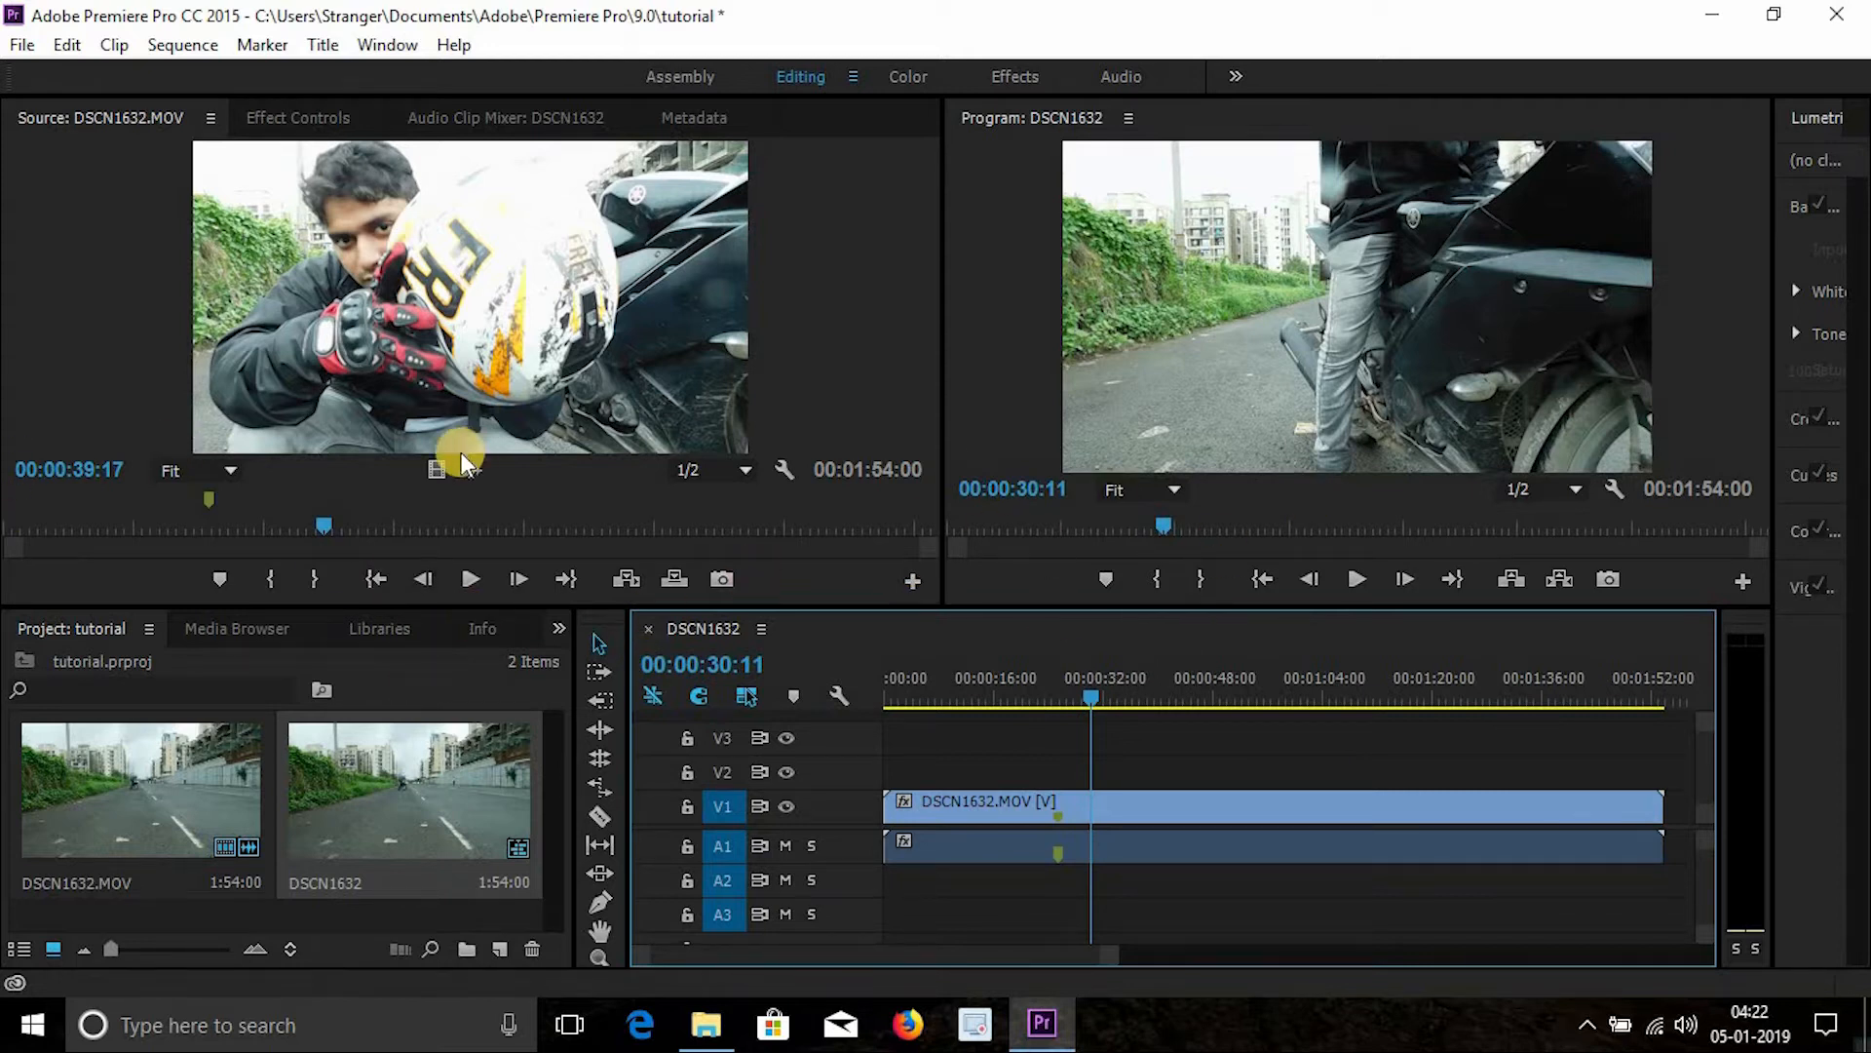
- Scrub the playhead around 00:00:21 to preview the sequence
click(1034, 697)
click(975, 809)
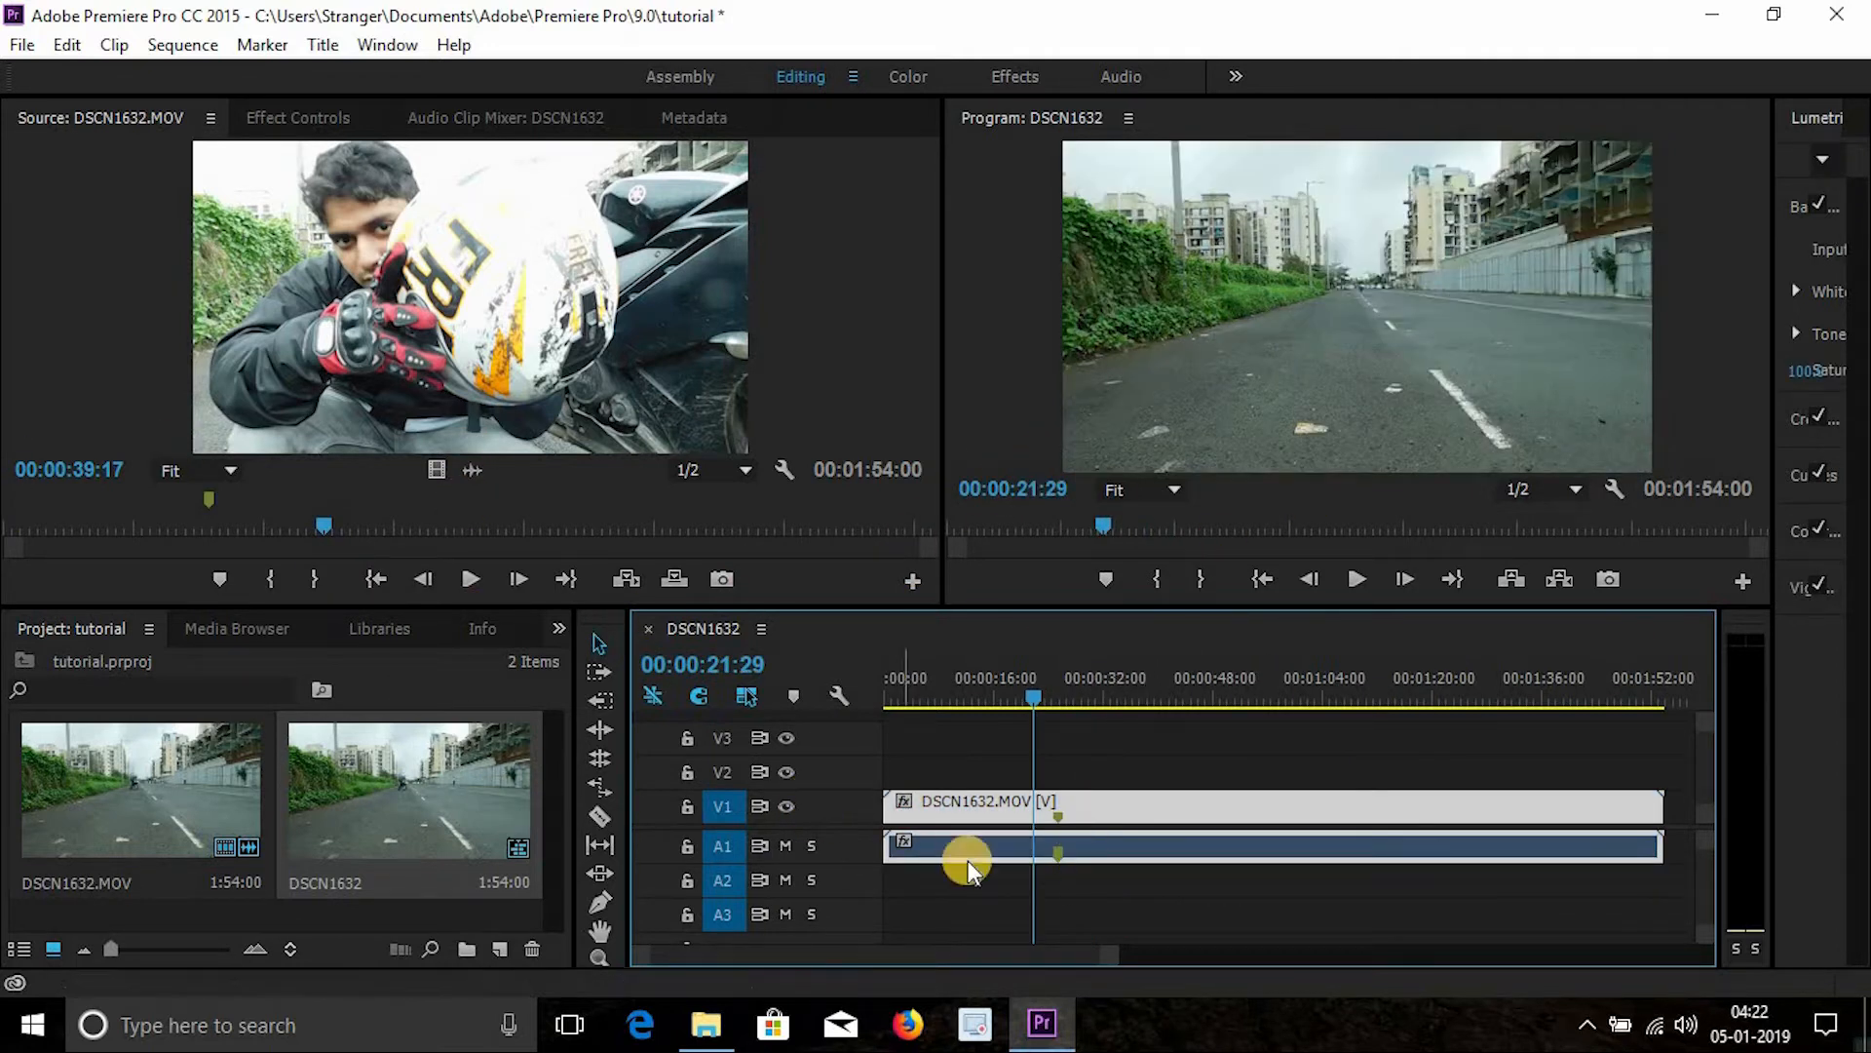
click(1041, 696)
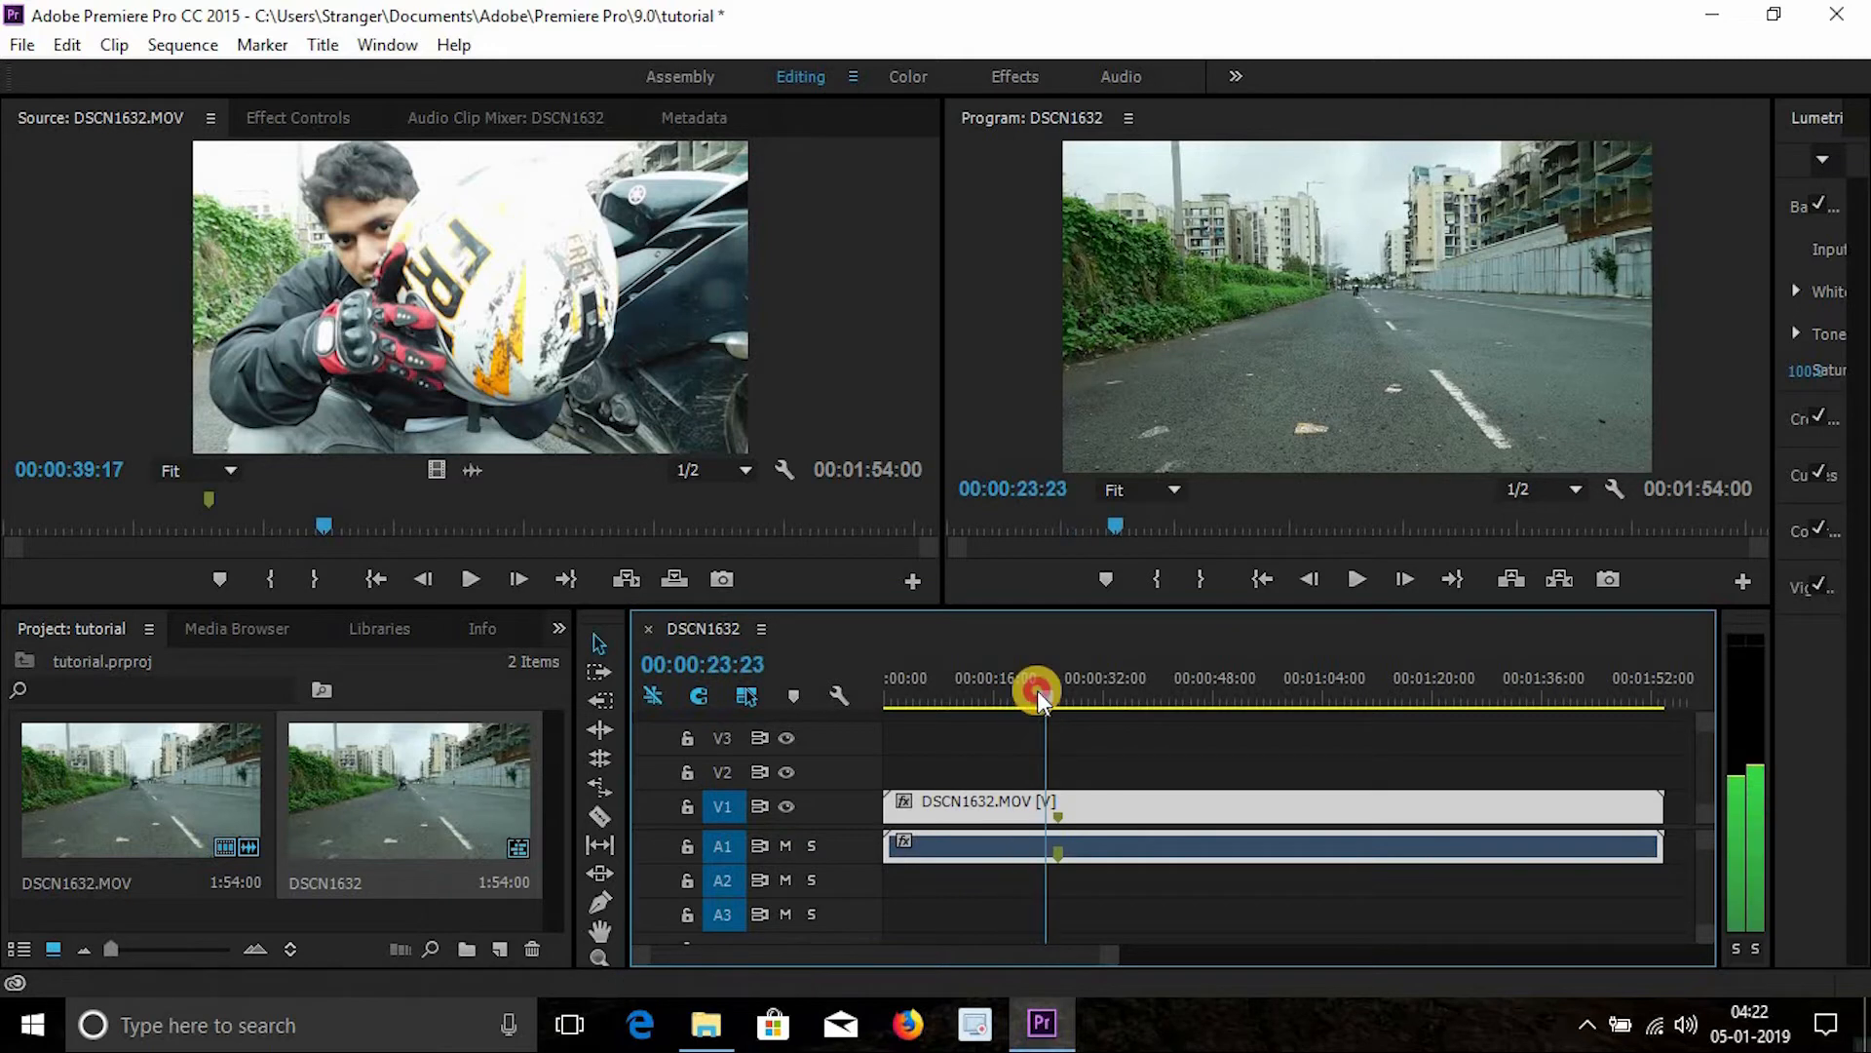
click(1036, 693)
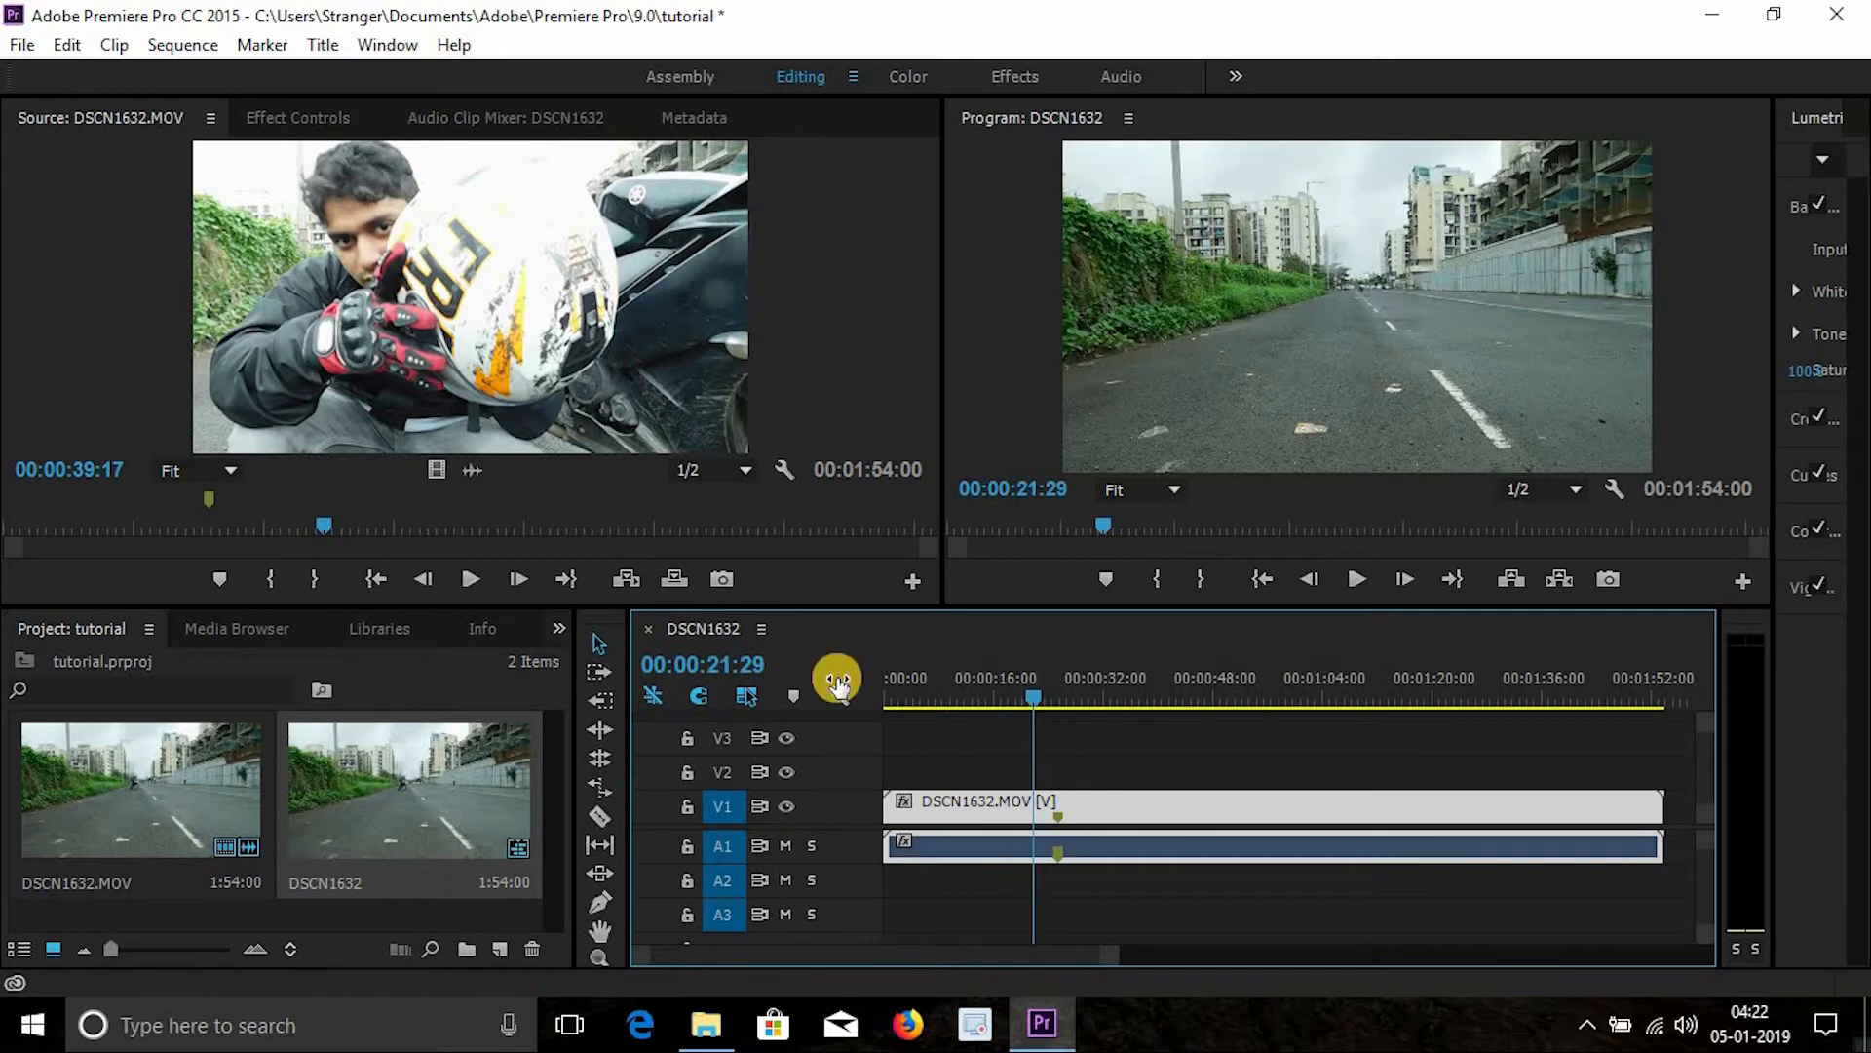
- Mute audio track A1 while previewing, then unmute it
click(786, 846)
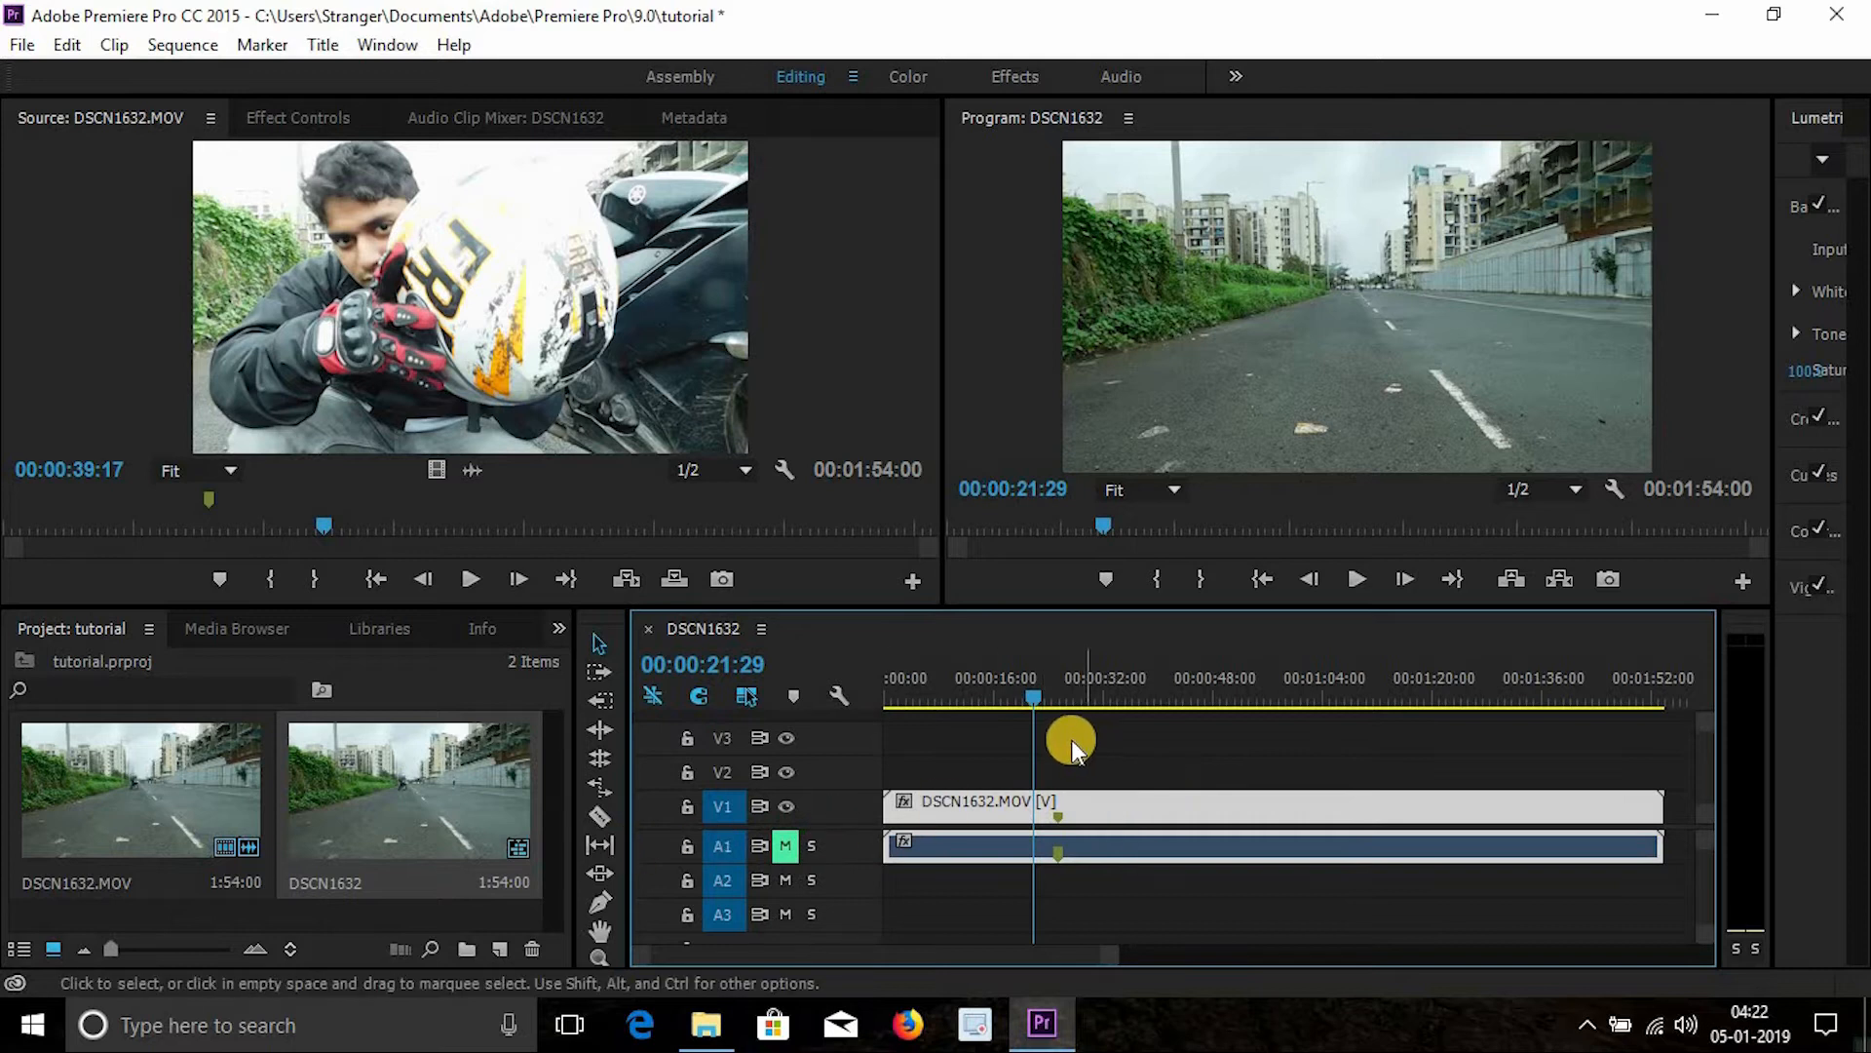
click(1128, 694)
drag(1192, 685, 964, 682)
click(785, 846)
- Unlink the video and audio parts of the DSCN1632.MOV clip in the timeline
click(1028, 686)
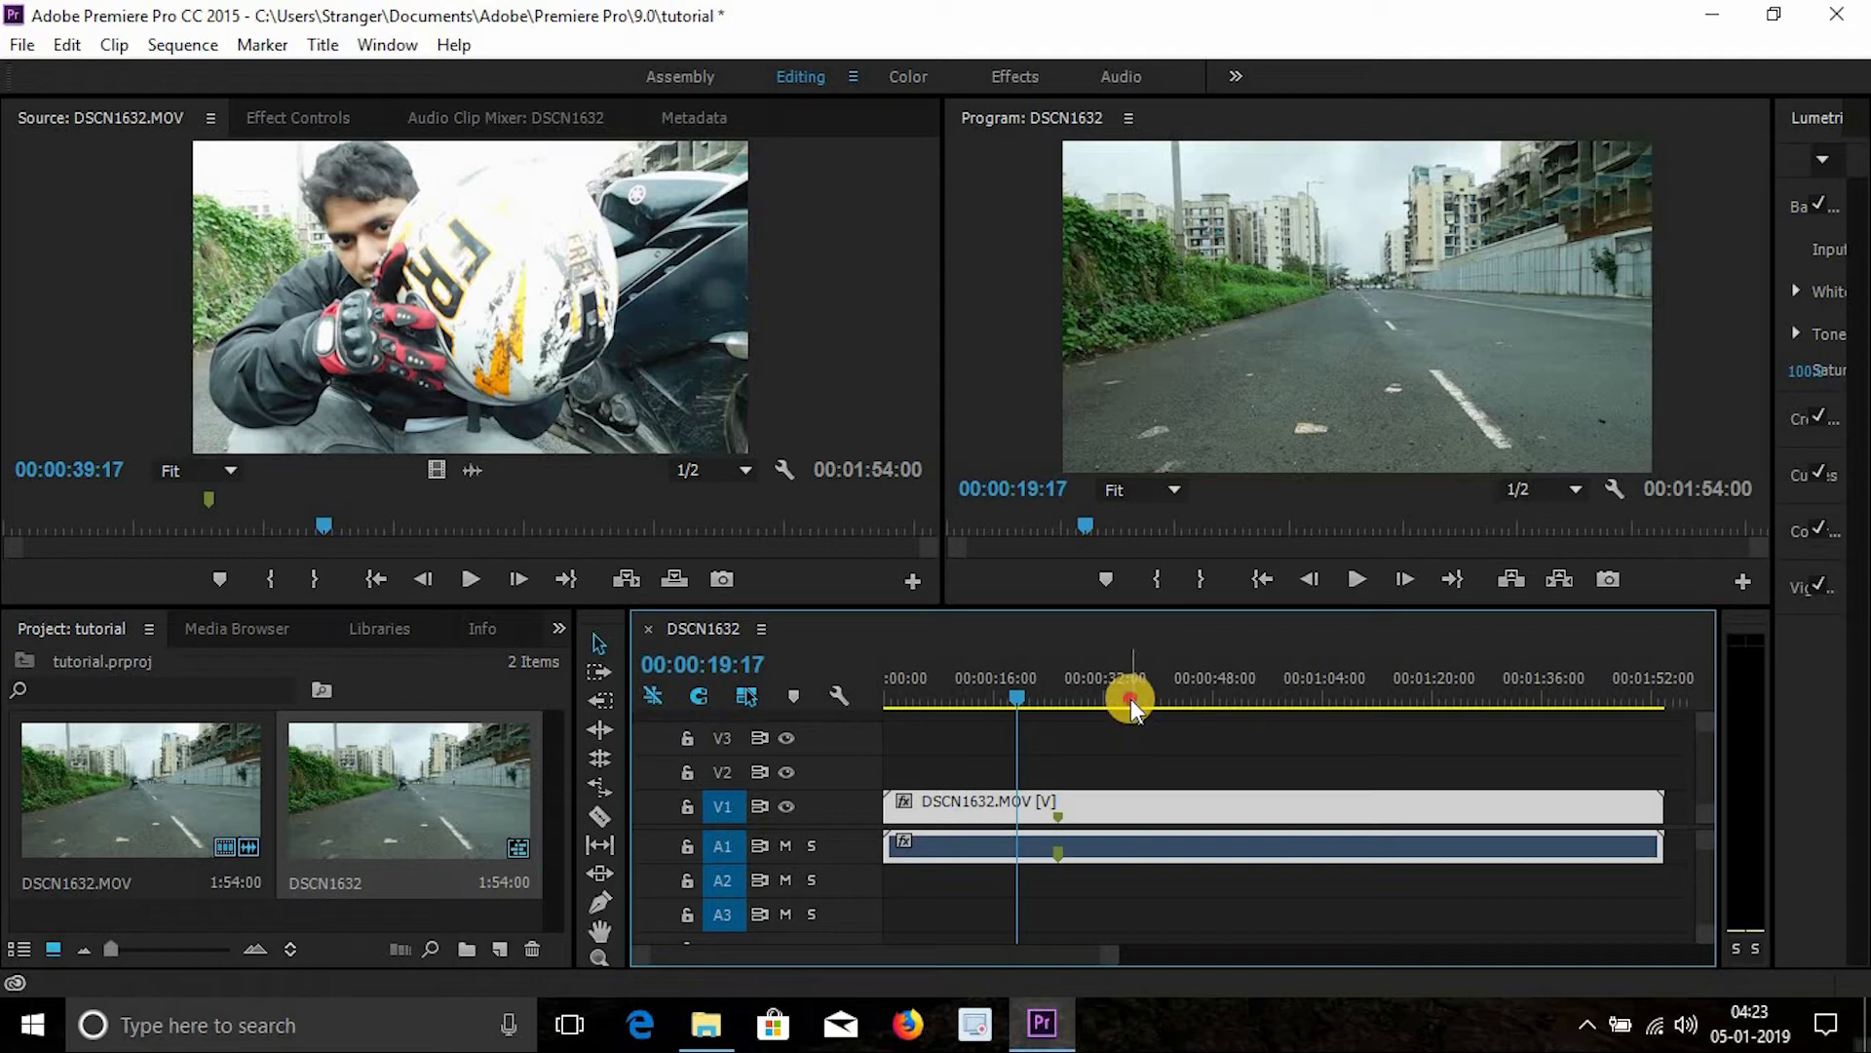
drag(1131, 699, 1036, 699)
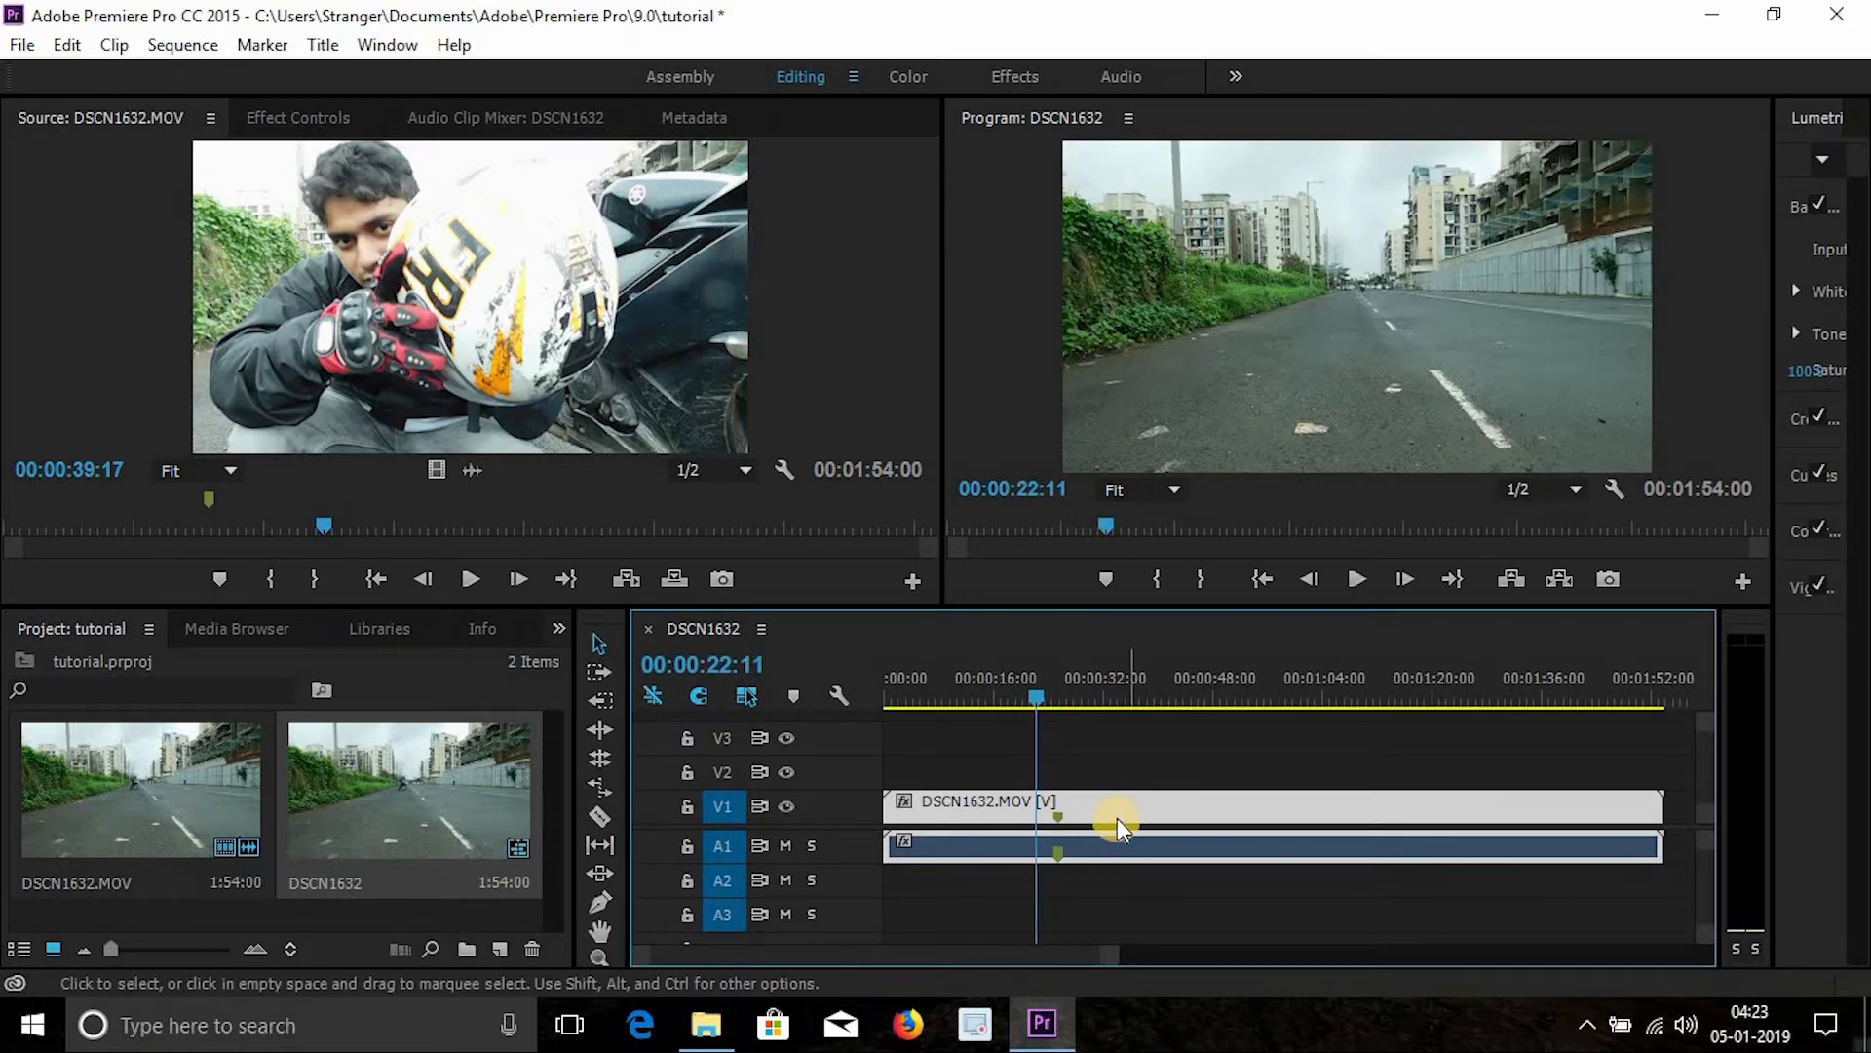
right_click(1117, 816)
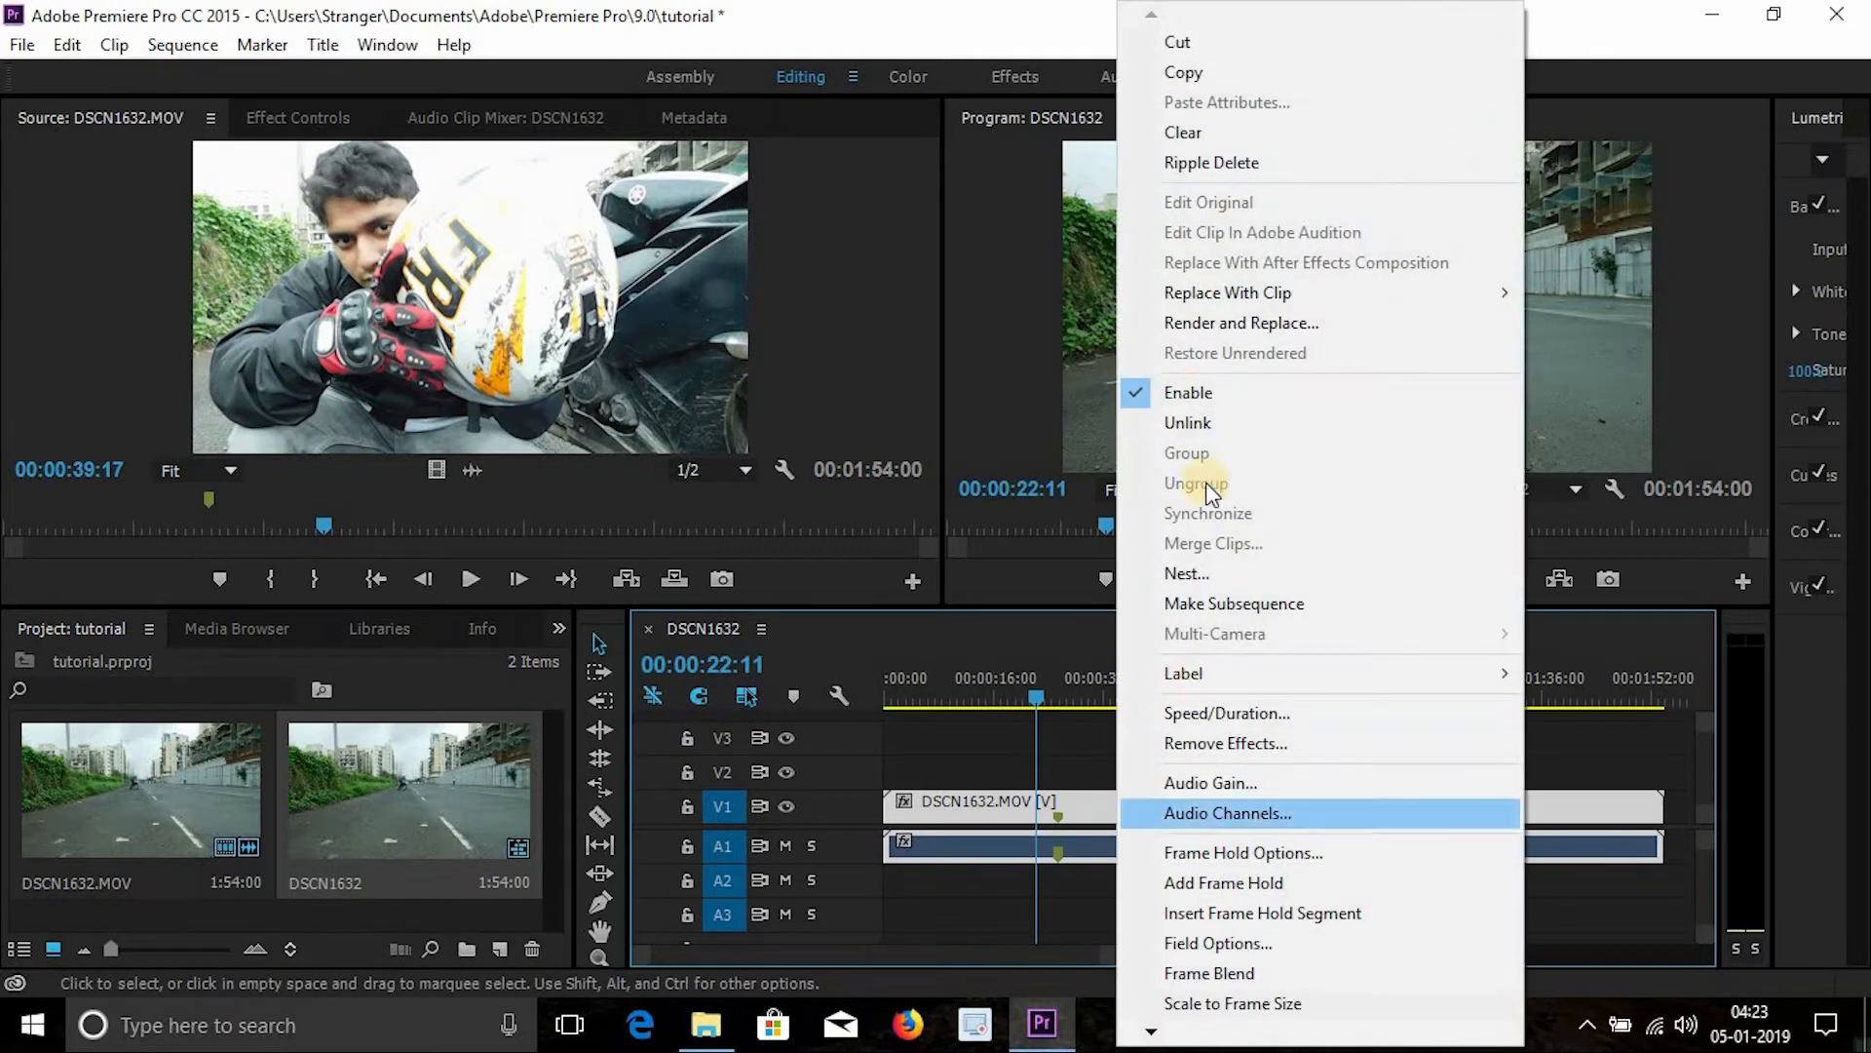
click(1195, 423)
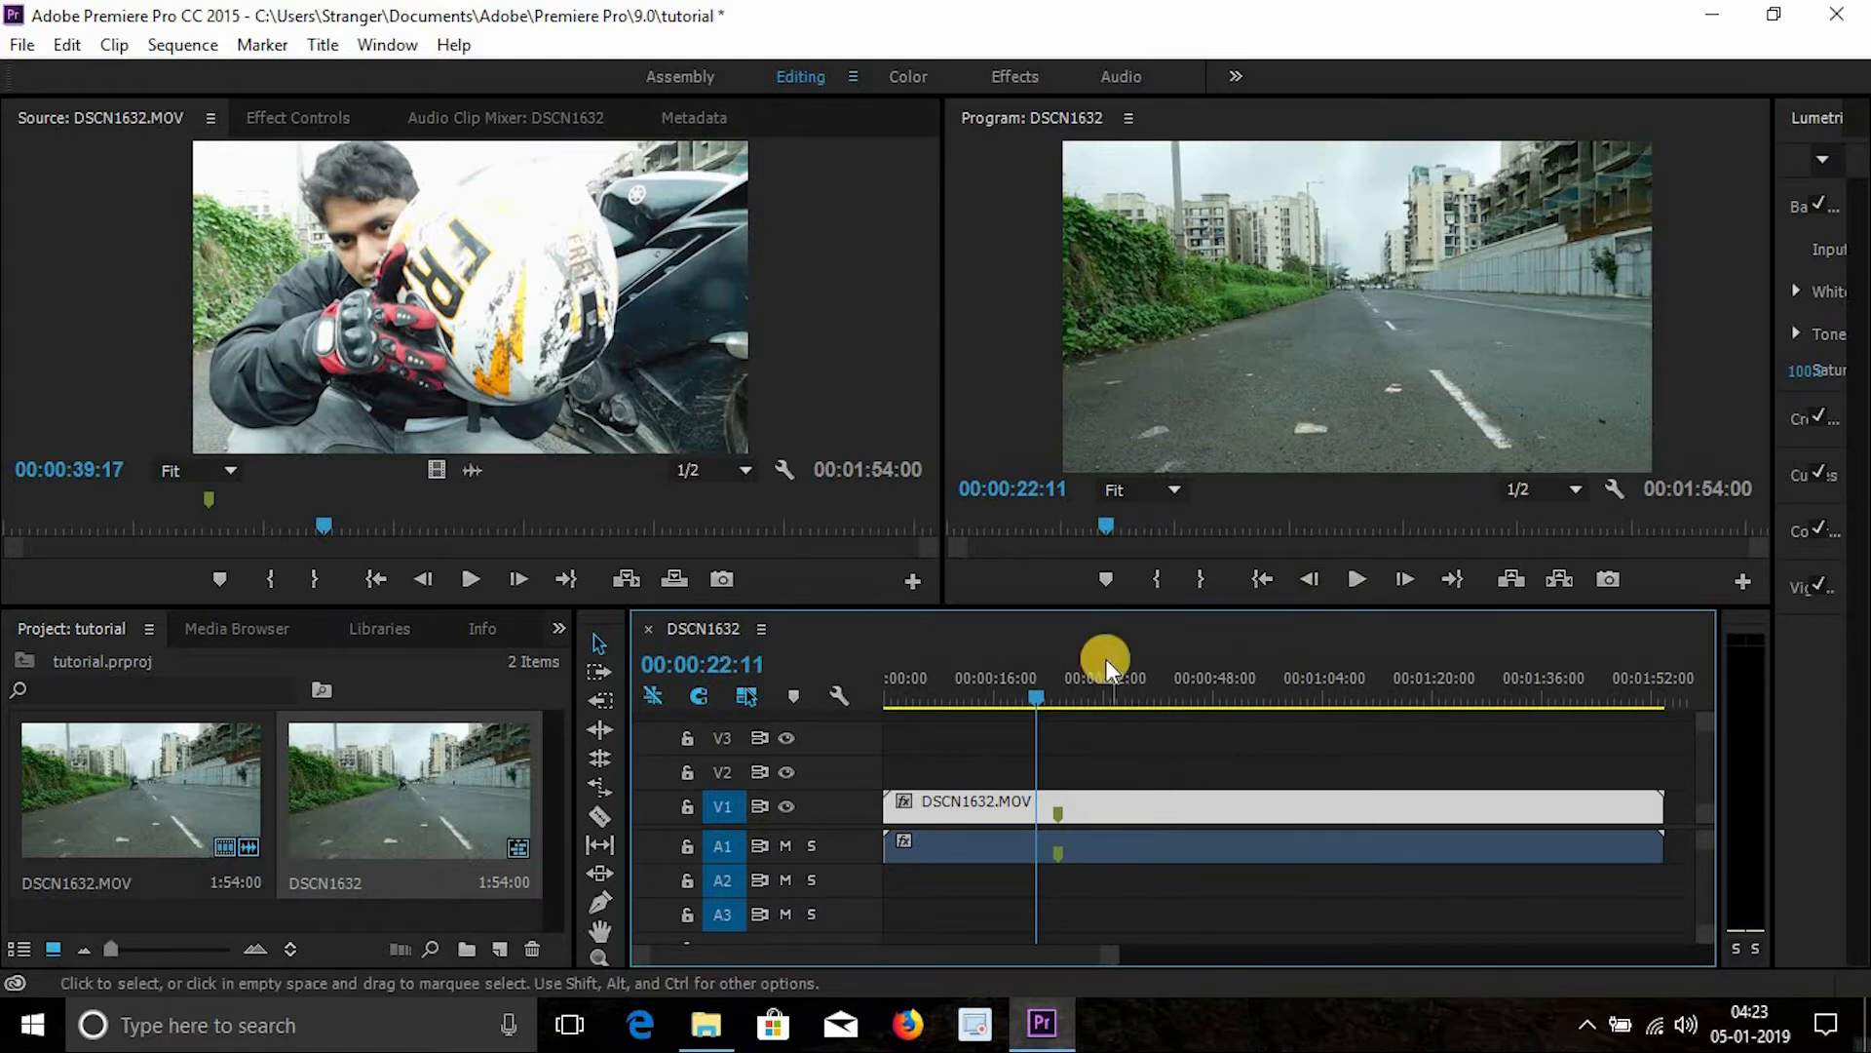
- Select only the clip's audio on track A1 and delete it
click(1124, 859)
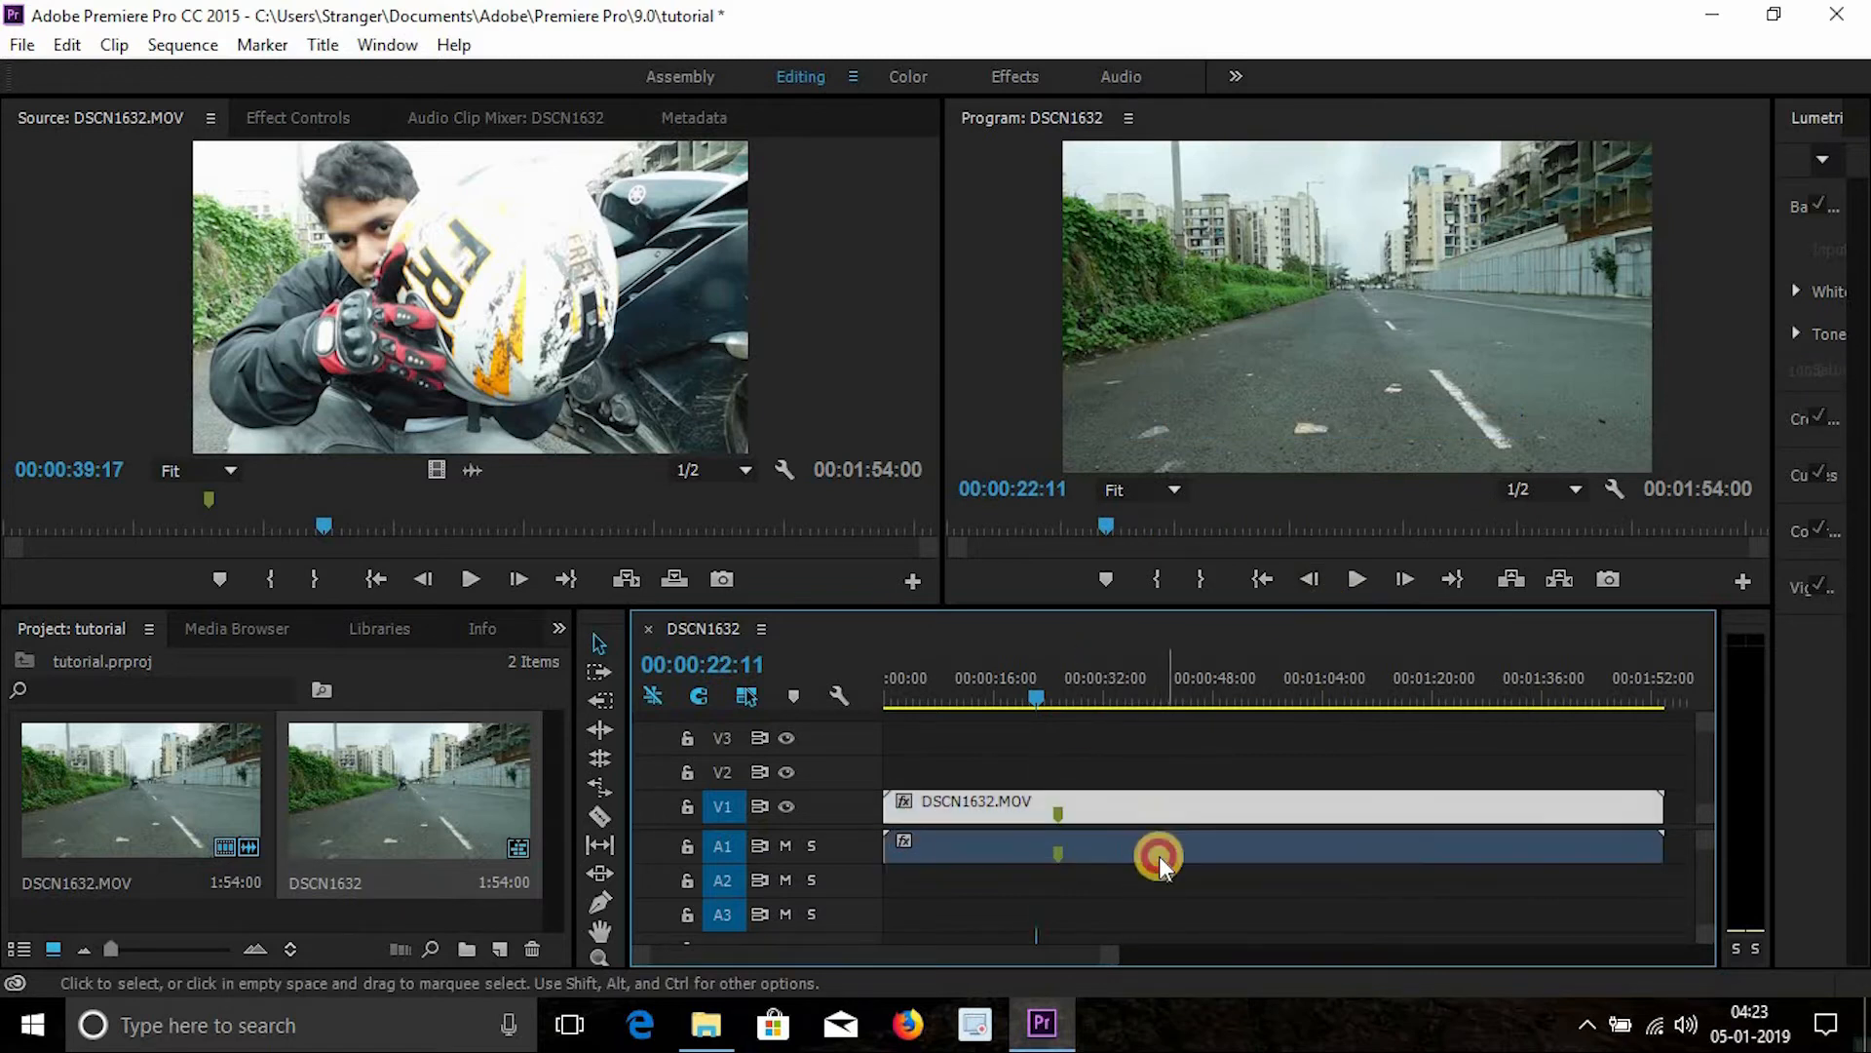
click(1156, 852)
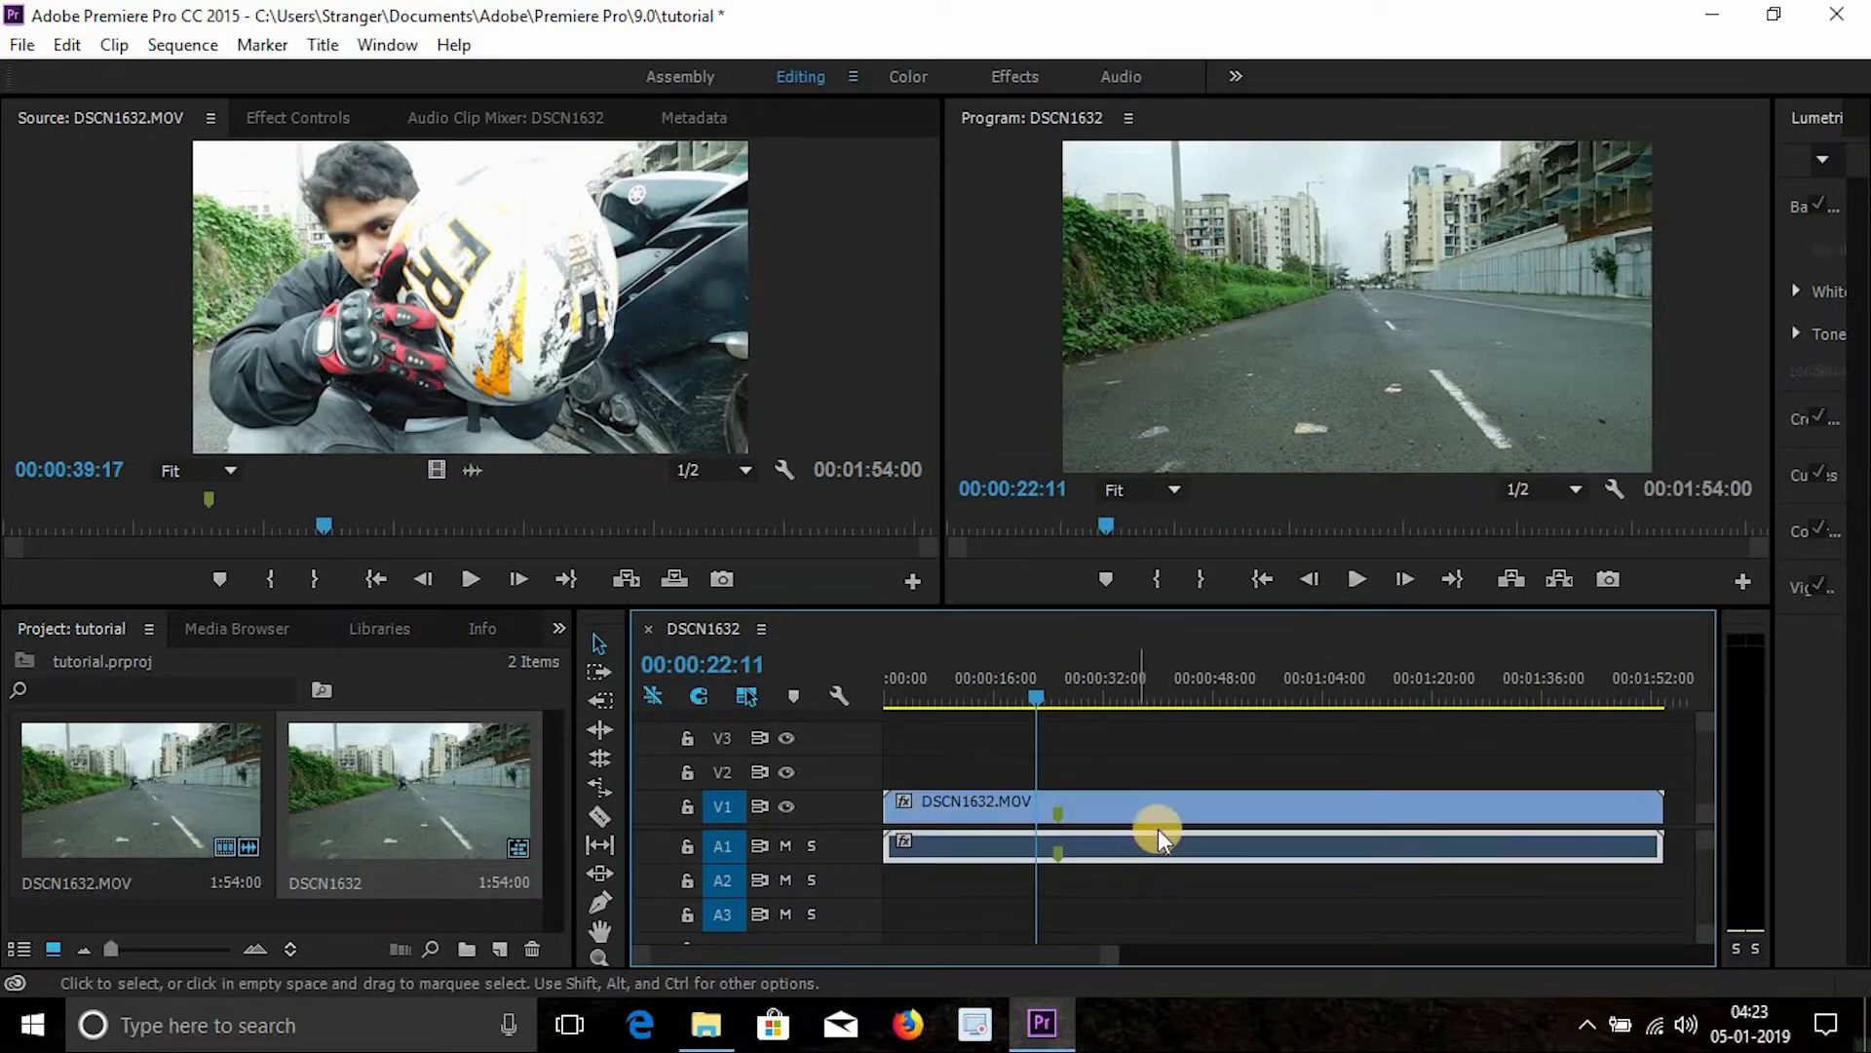
click(1159, 816)
click(1163, 875)
click(1171, 858)
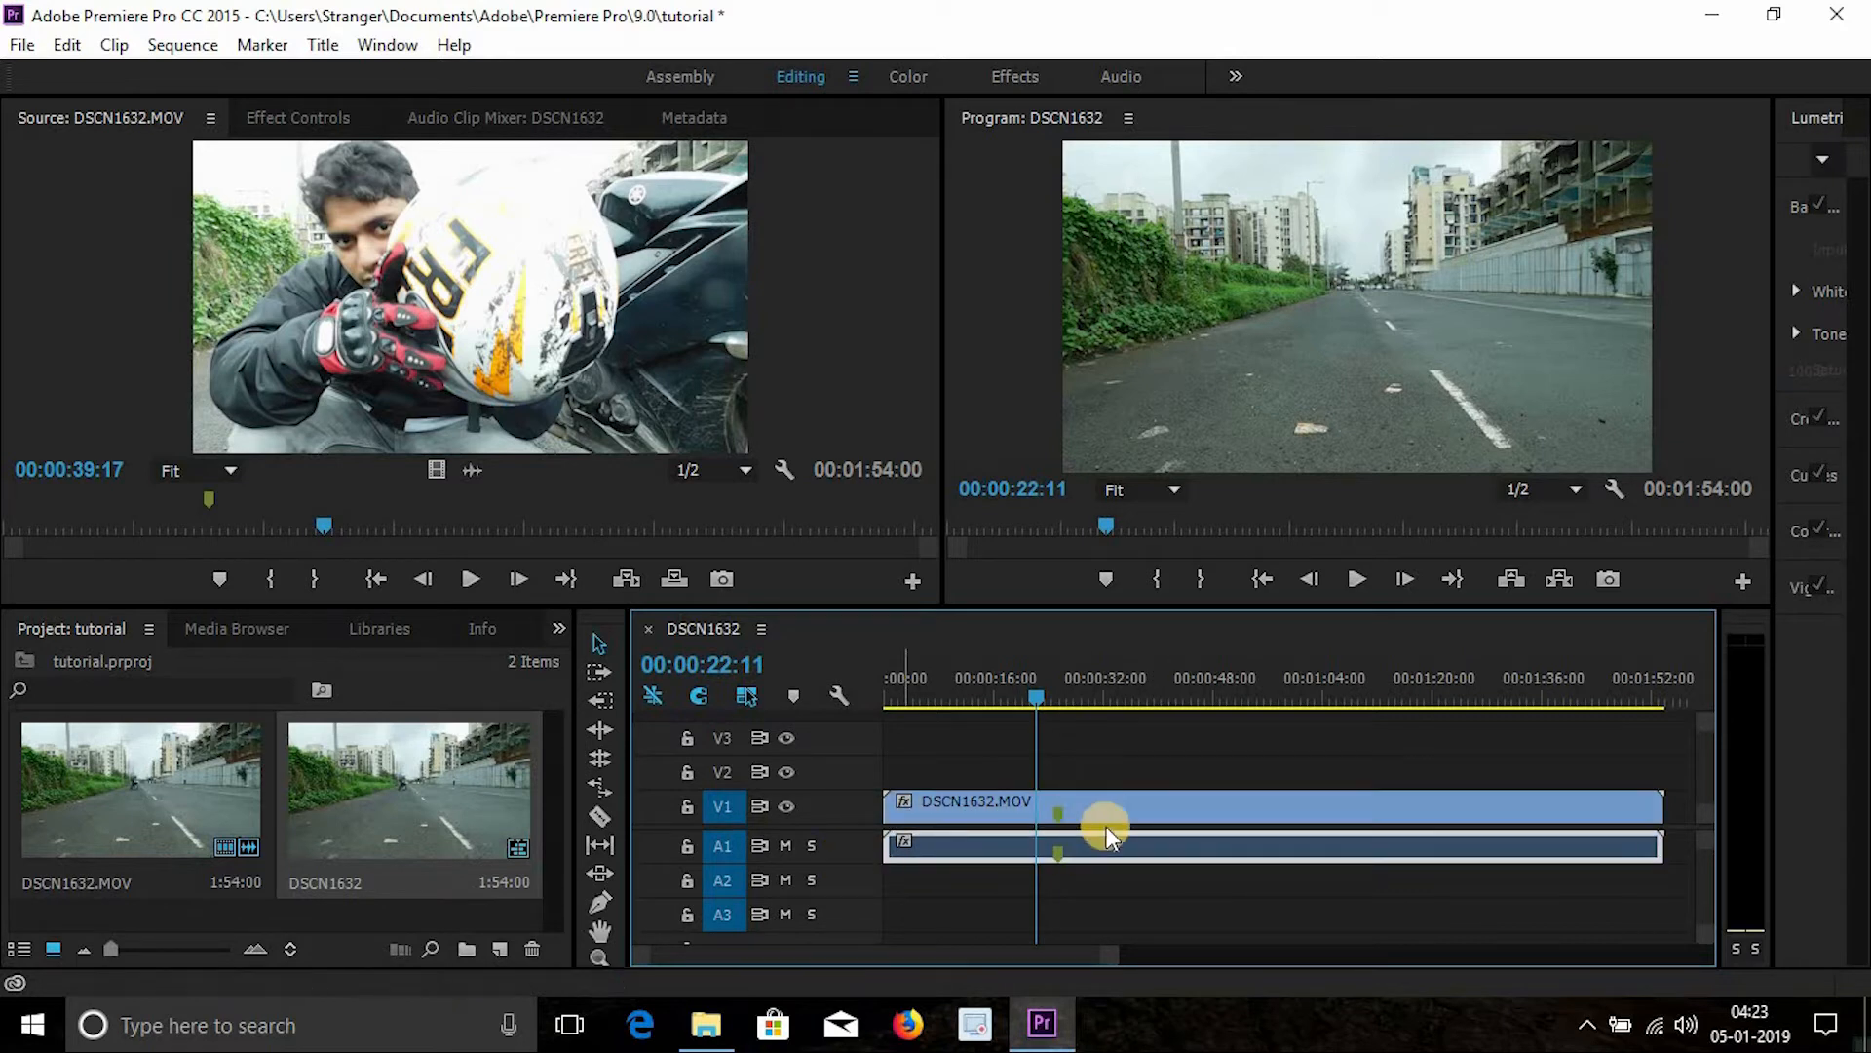
key(Delete)
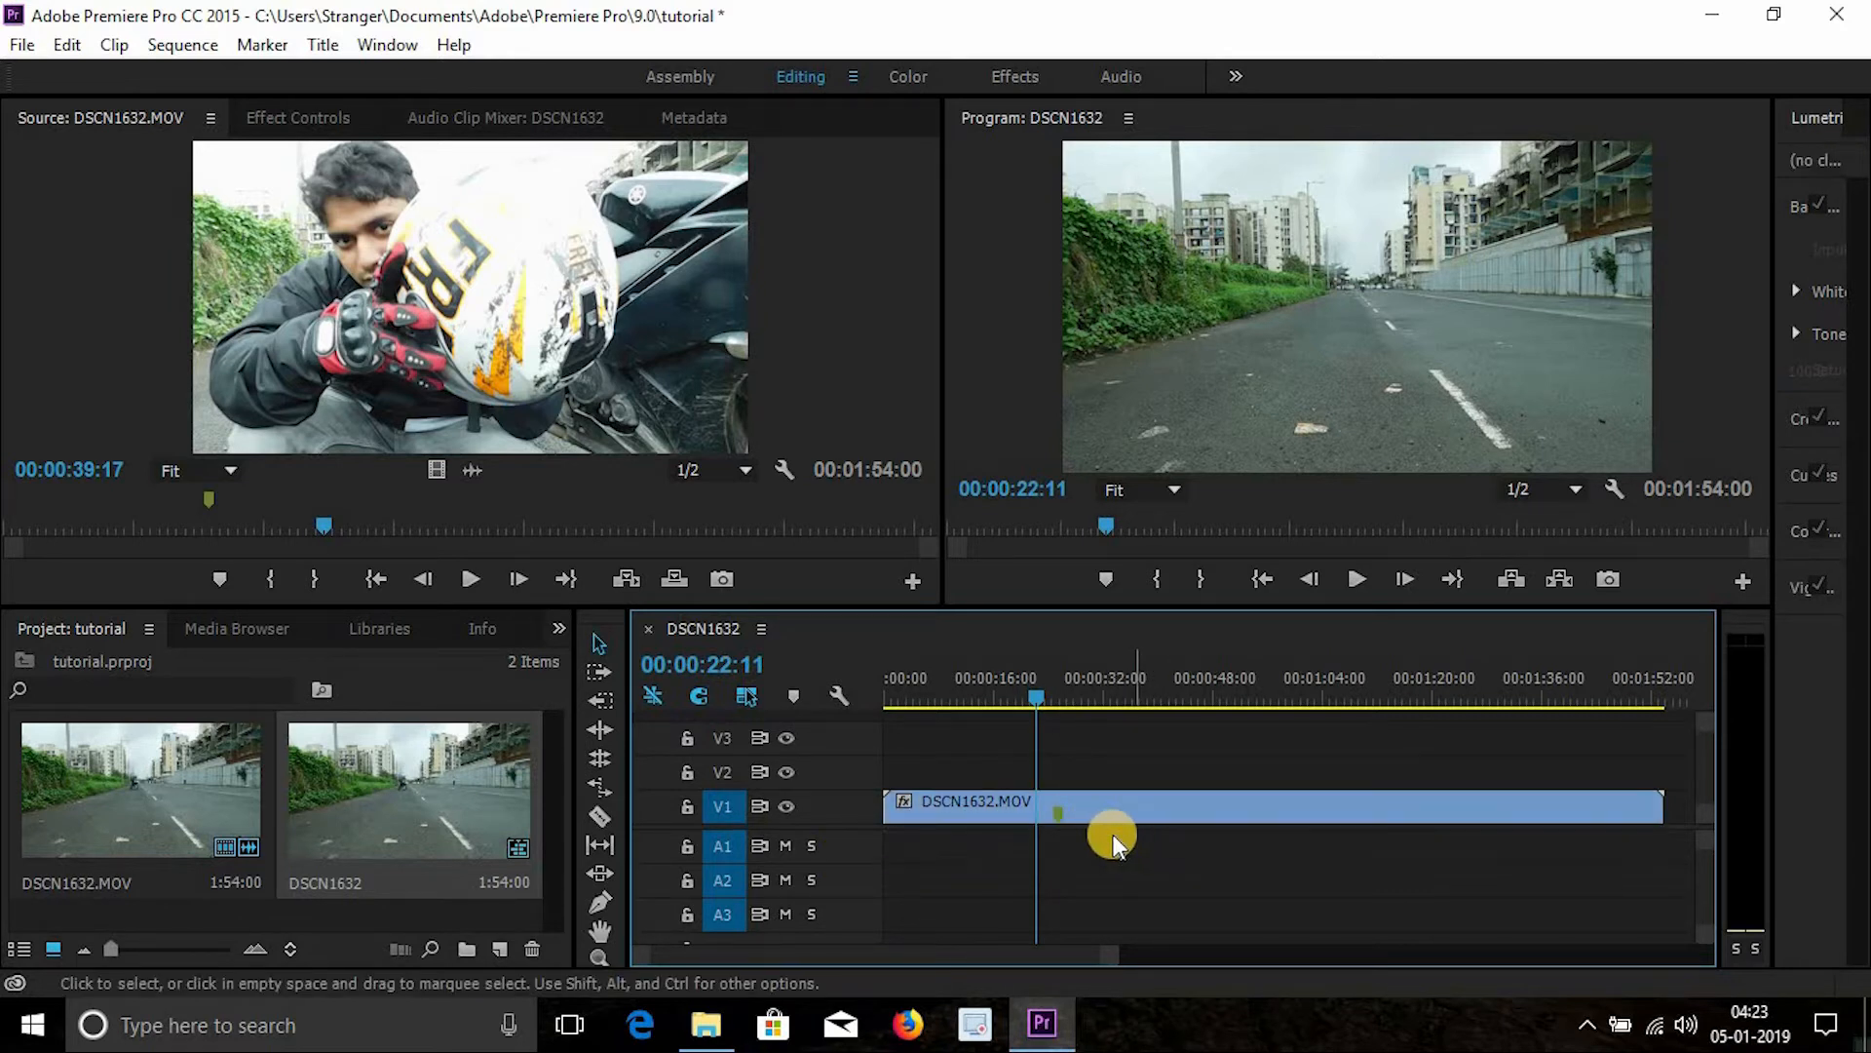
- Import the [No Copyright Music] dizzy - Joakim Karud MP3 and place it at the start of audio track A1
drag(1100, 694, 1180, 697)
double_click(281, 920)
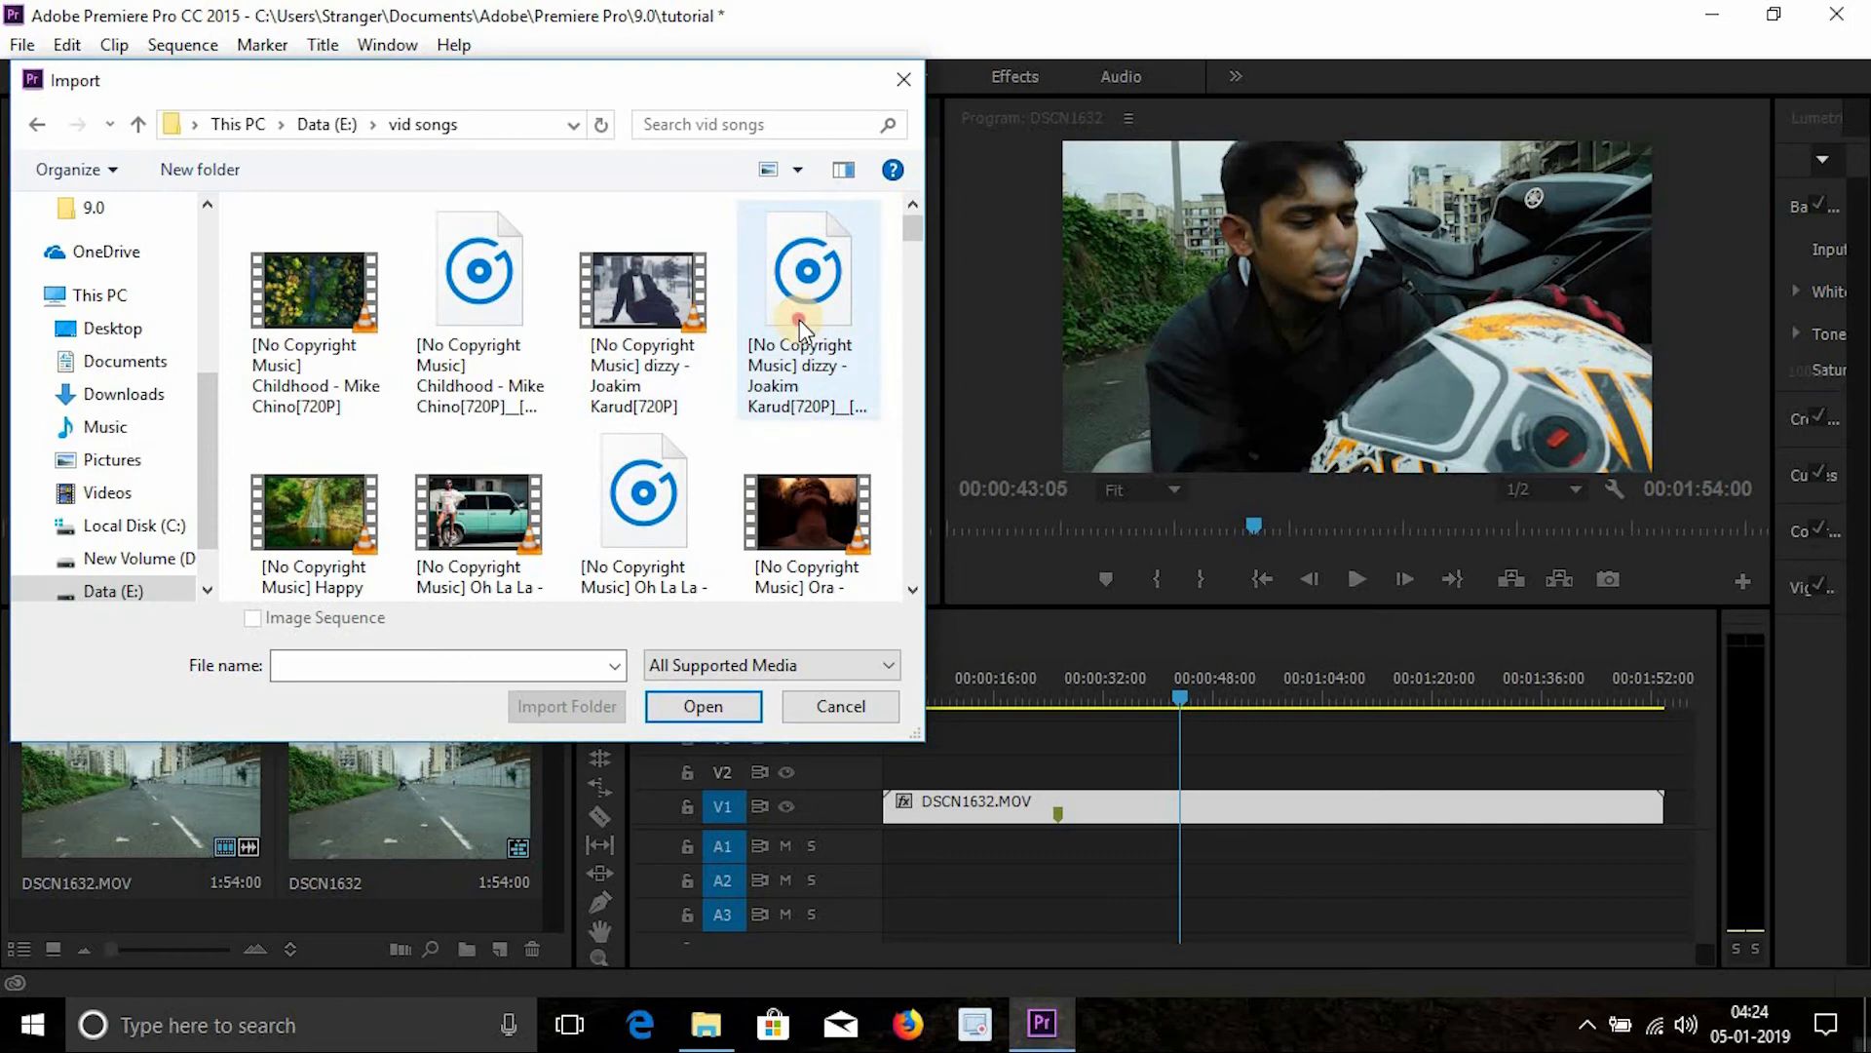
click(799, 319)
click(703, 705)
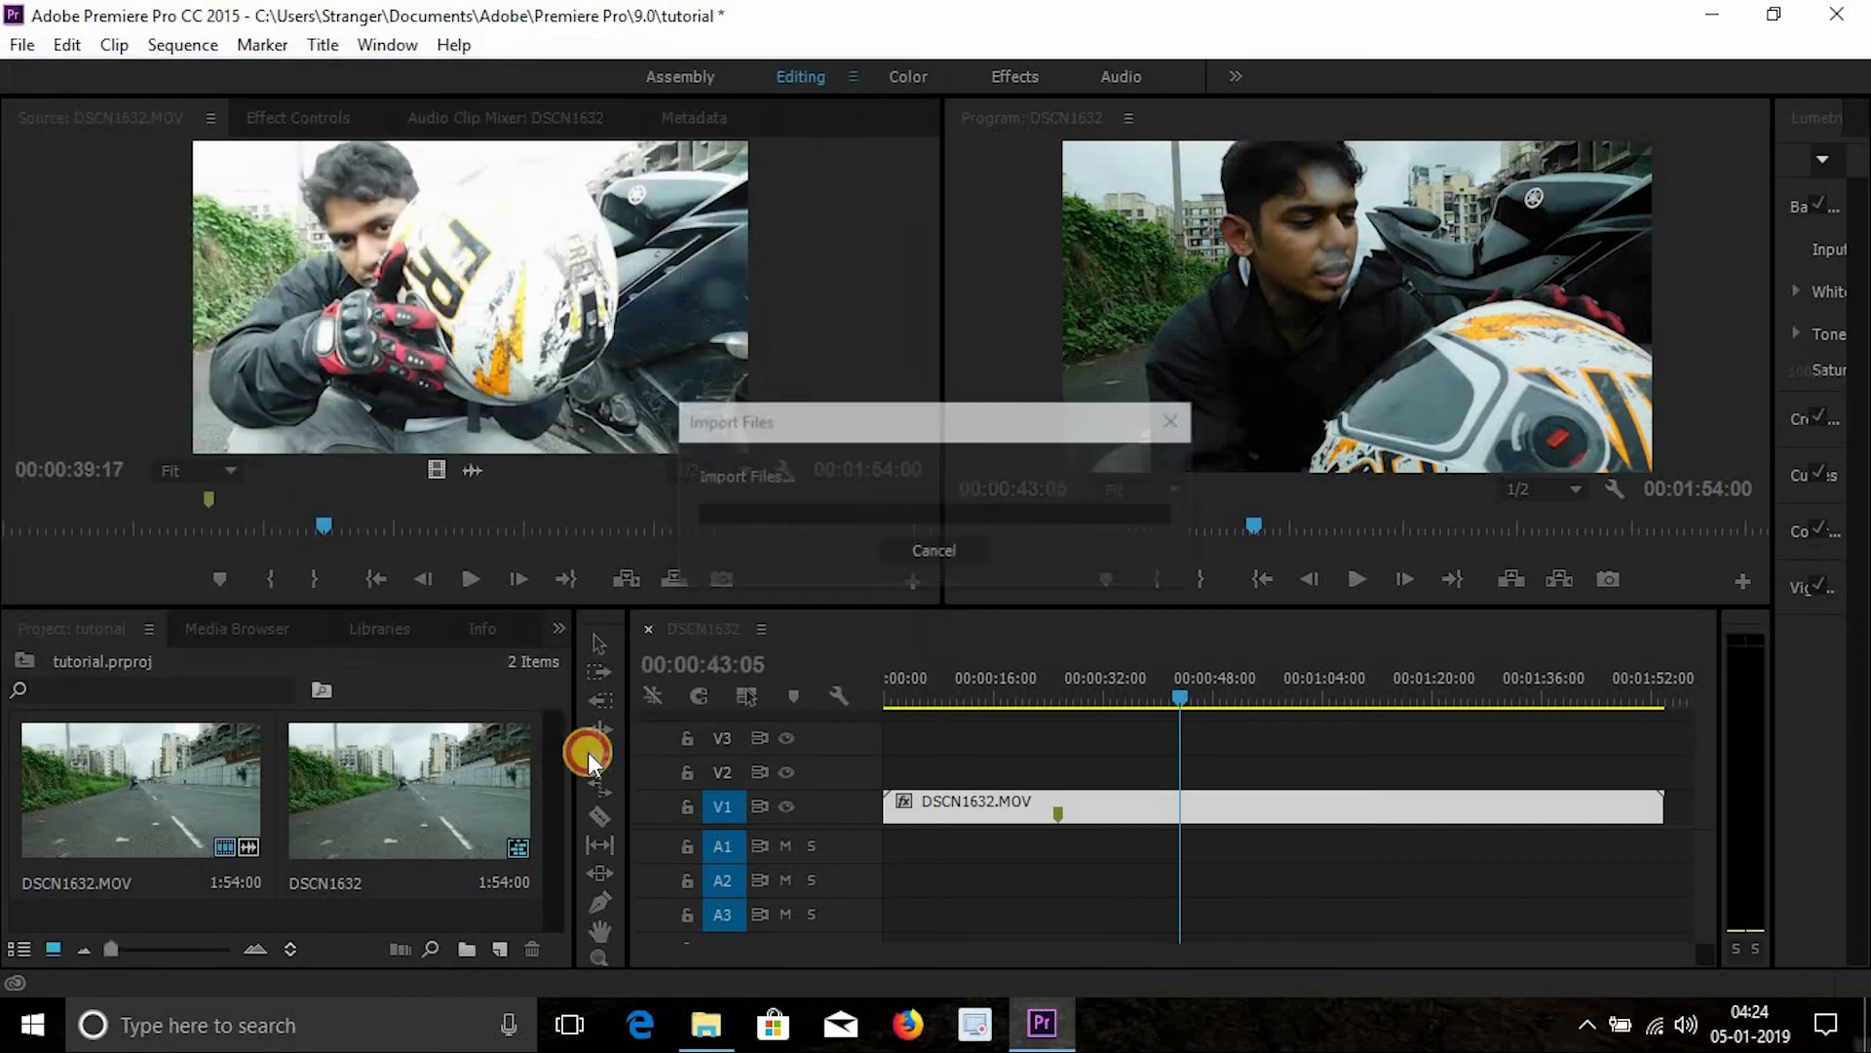
drag(268, 844, 886, 852)
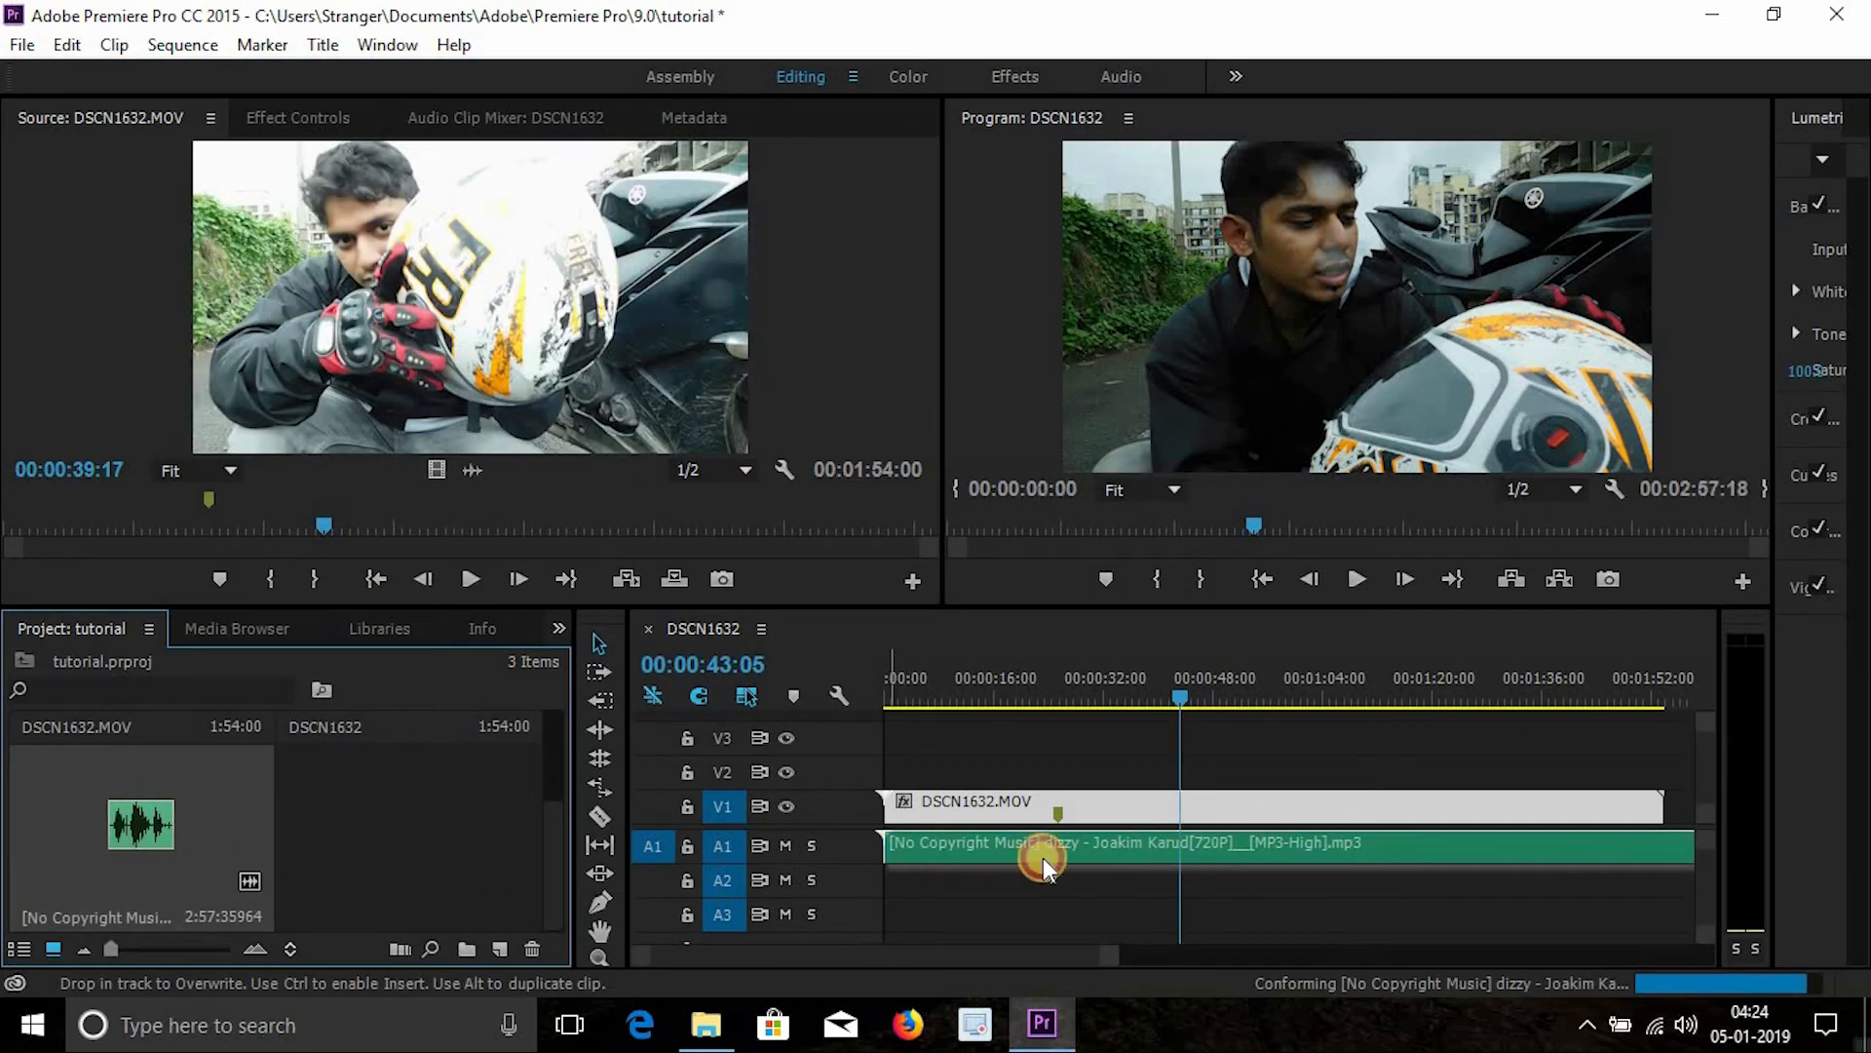
- Play back the sequence from several points to preview the video with the new music
mouse_move(1060, 682)
mouse_down()
mouse_move(1025, 683)
mouse_move(1101, 682)
mouse_move(1068, 680)
mouse_up()
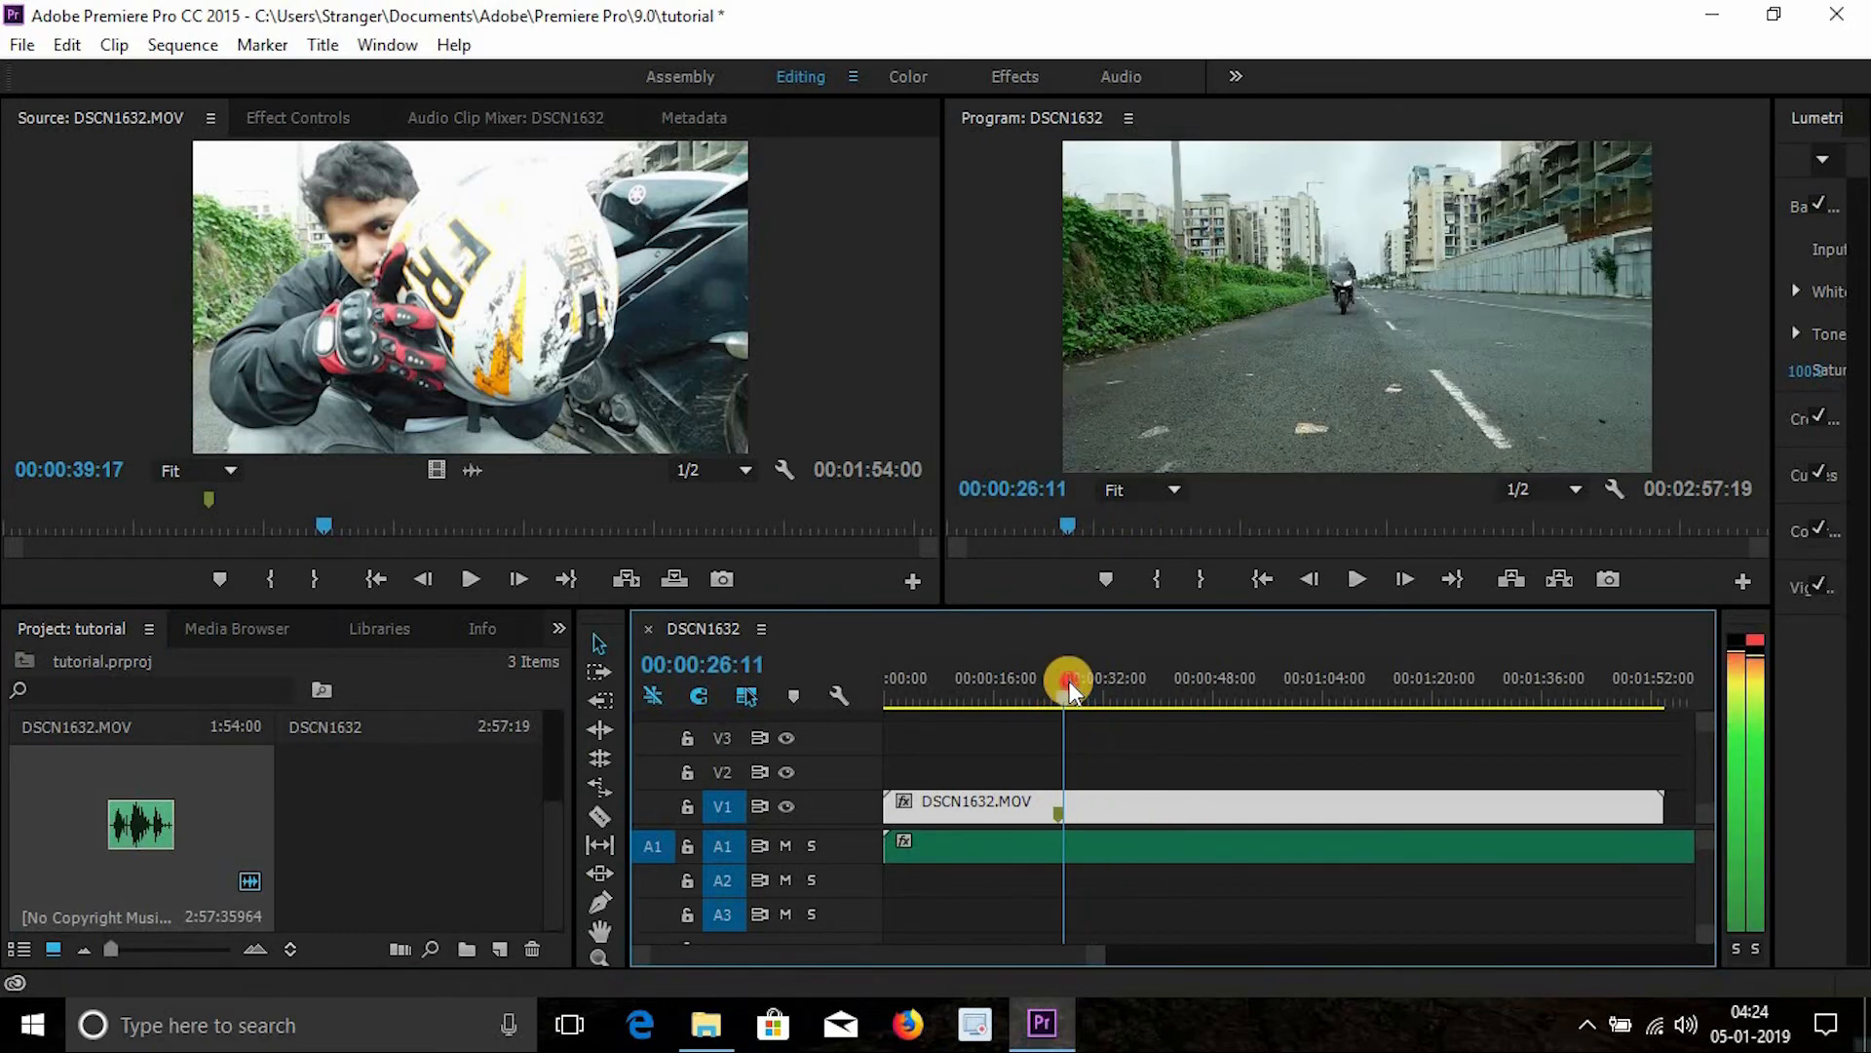
key(space)
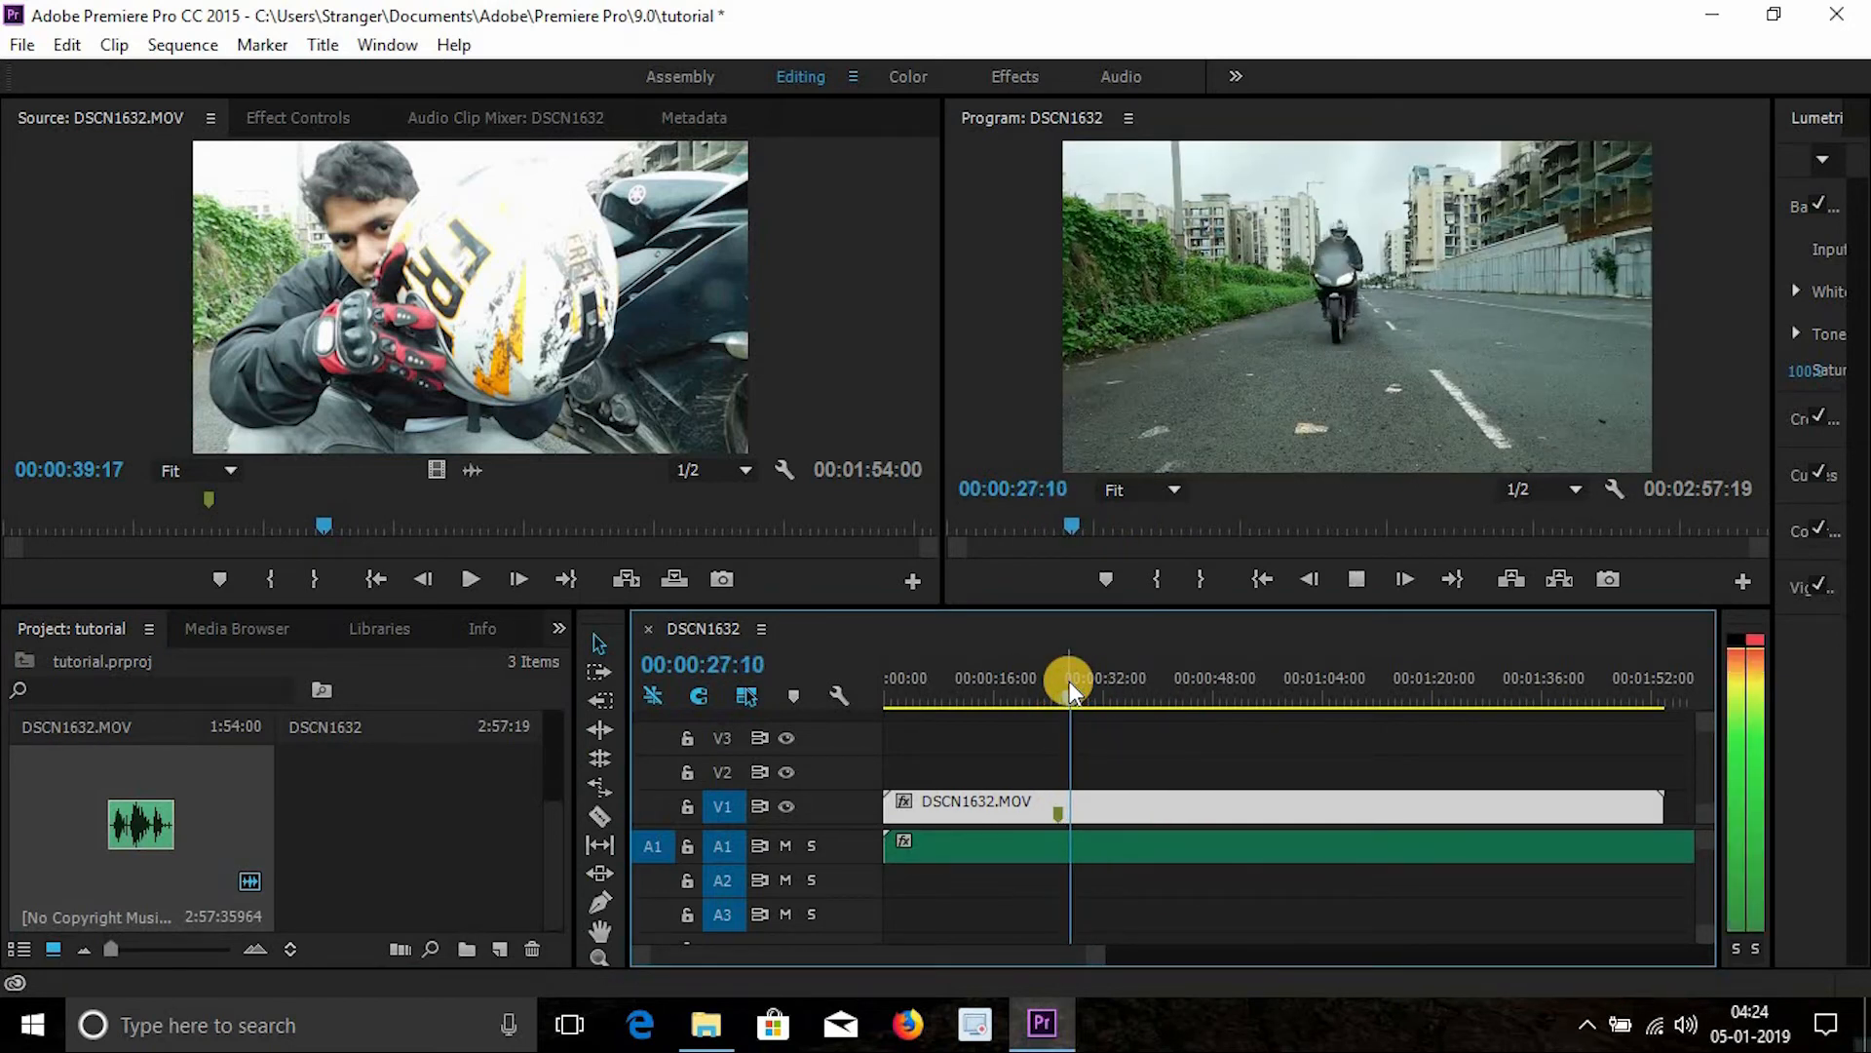
drag(1007, 682, 993, 682)
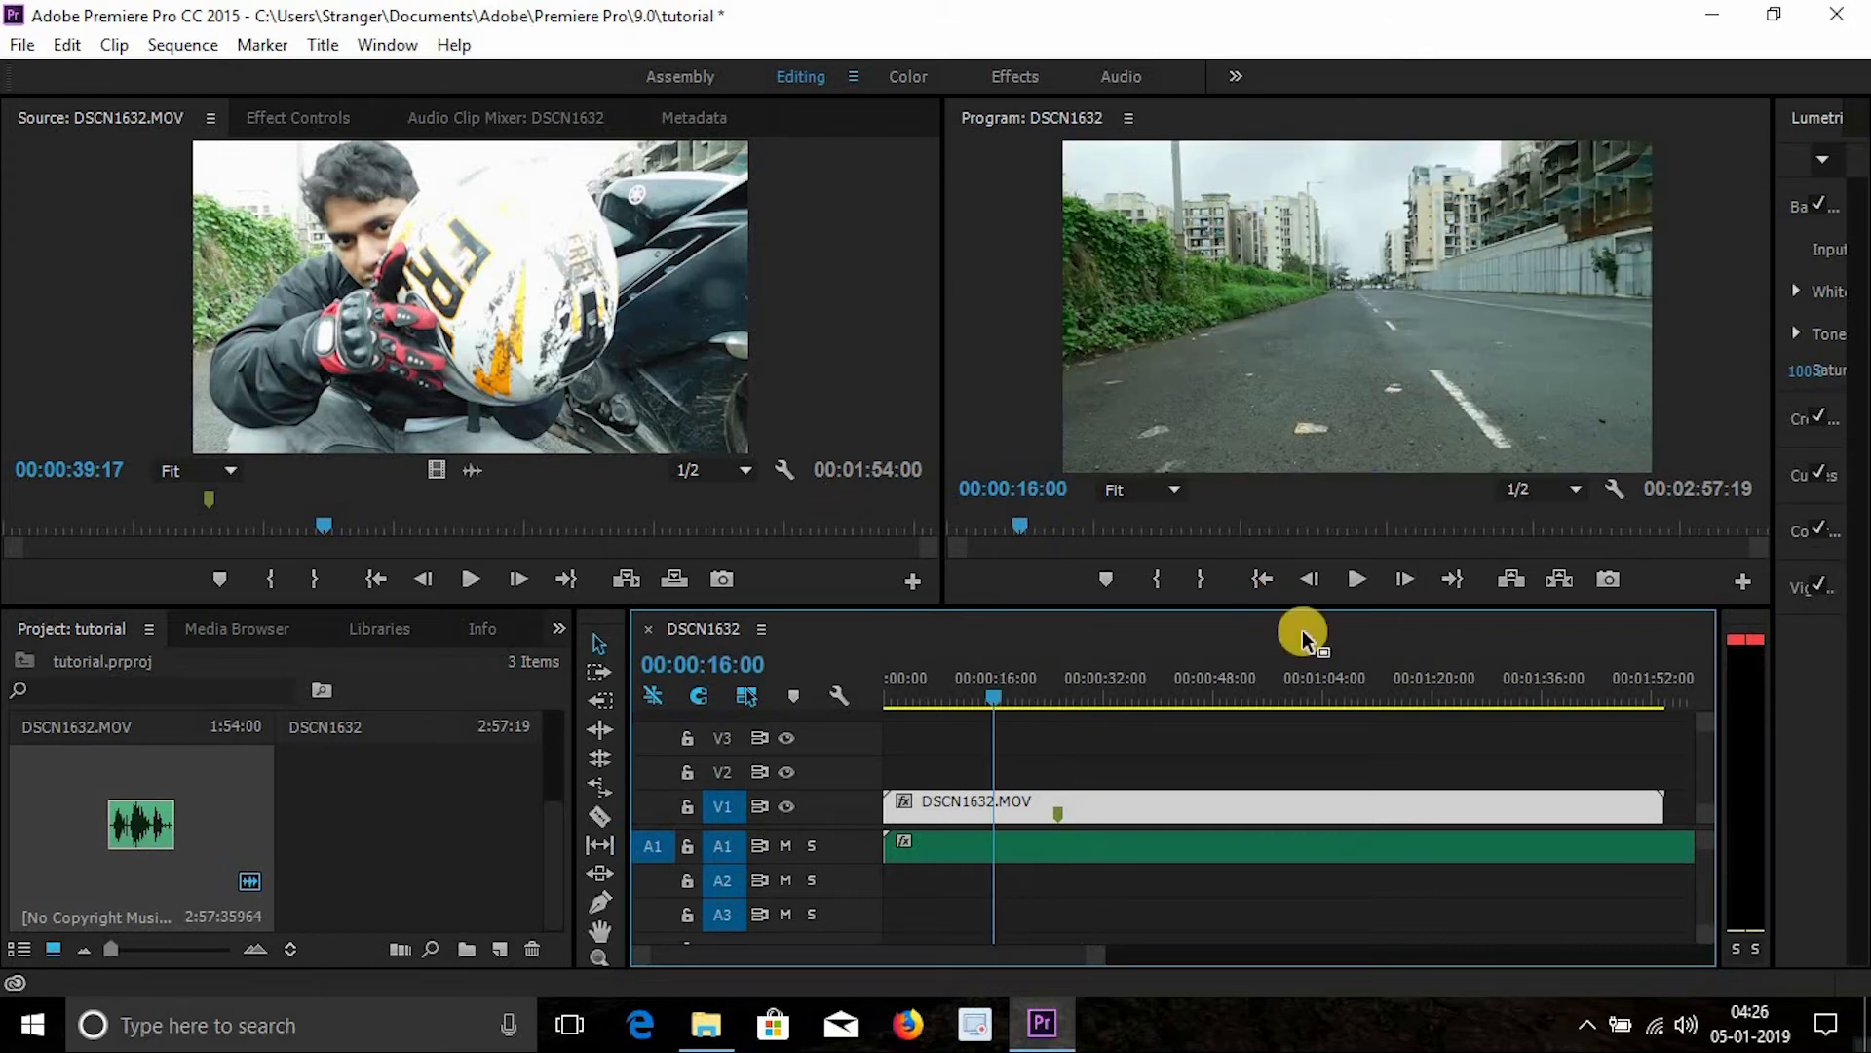
key(Home)
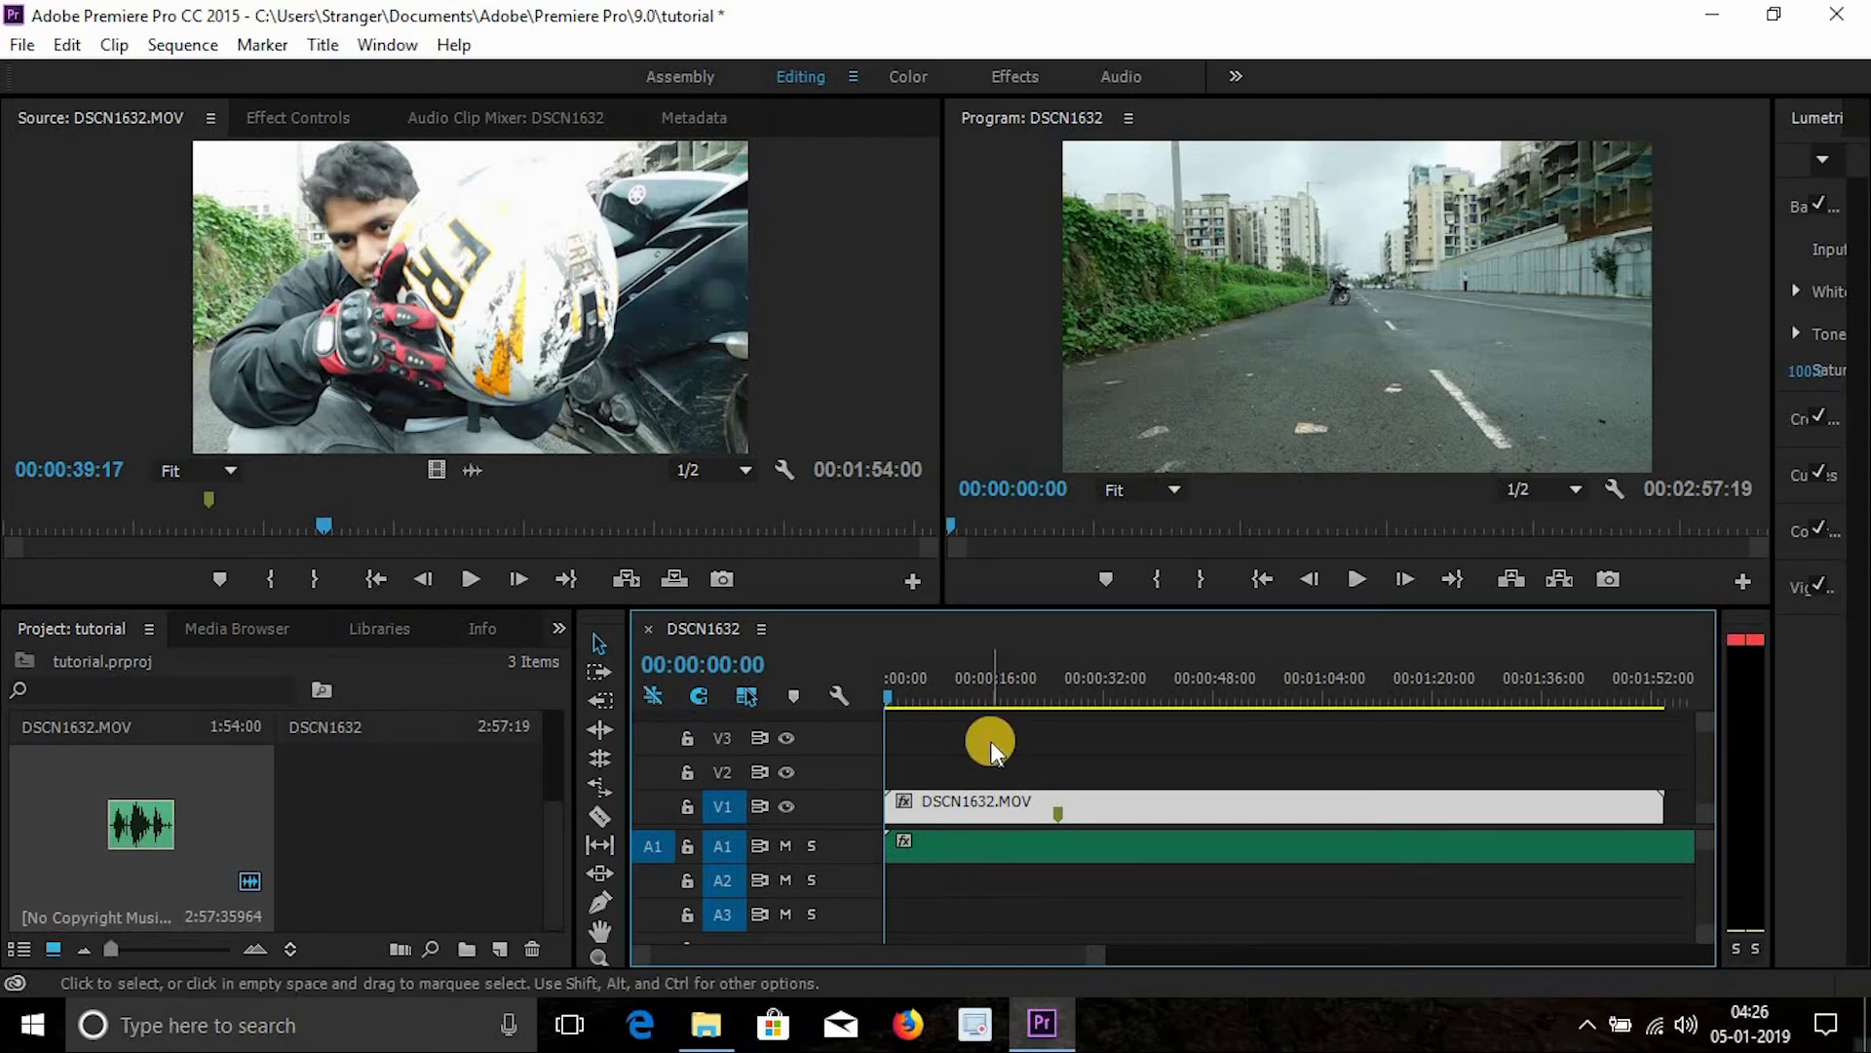
key(space)
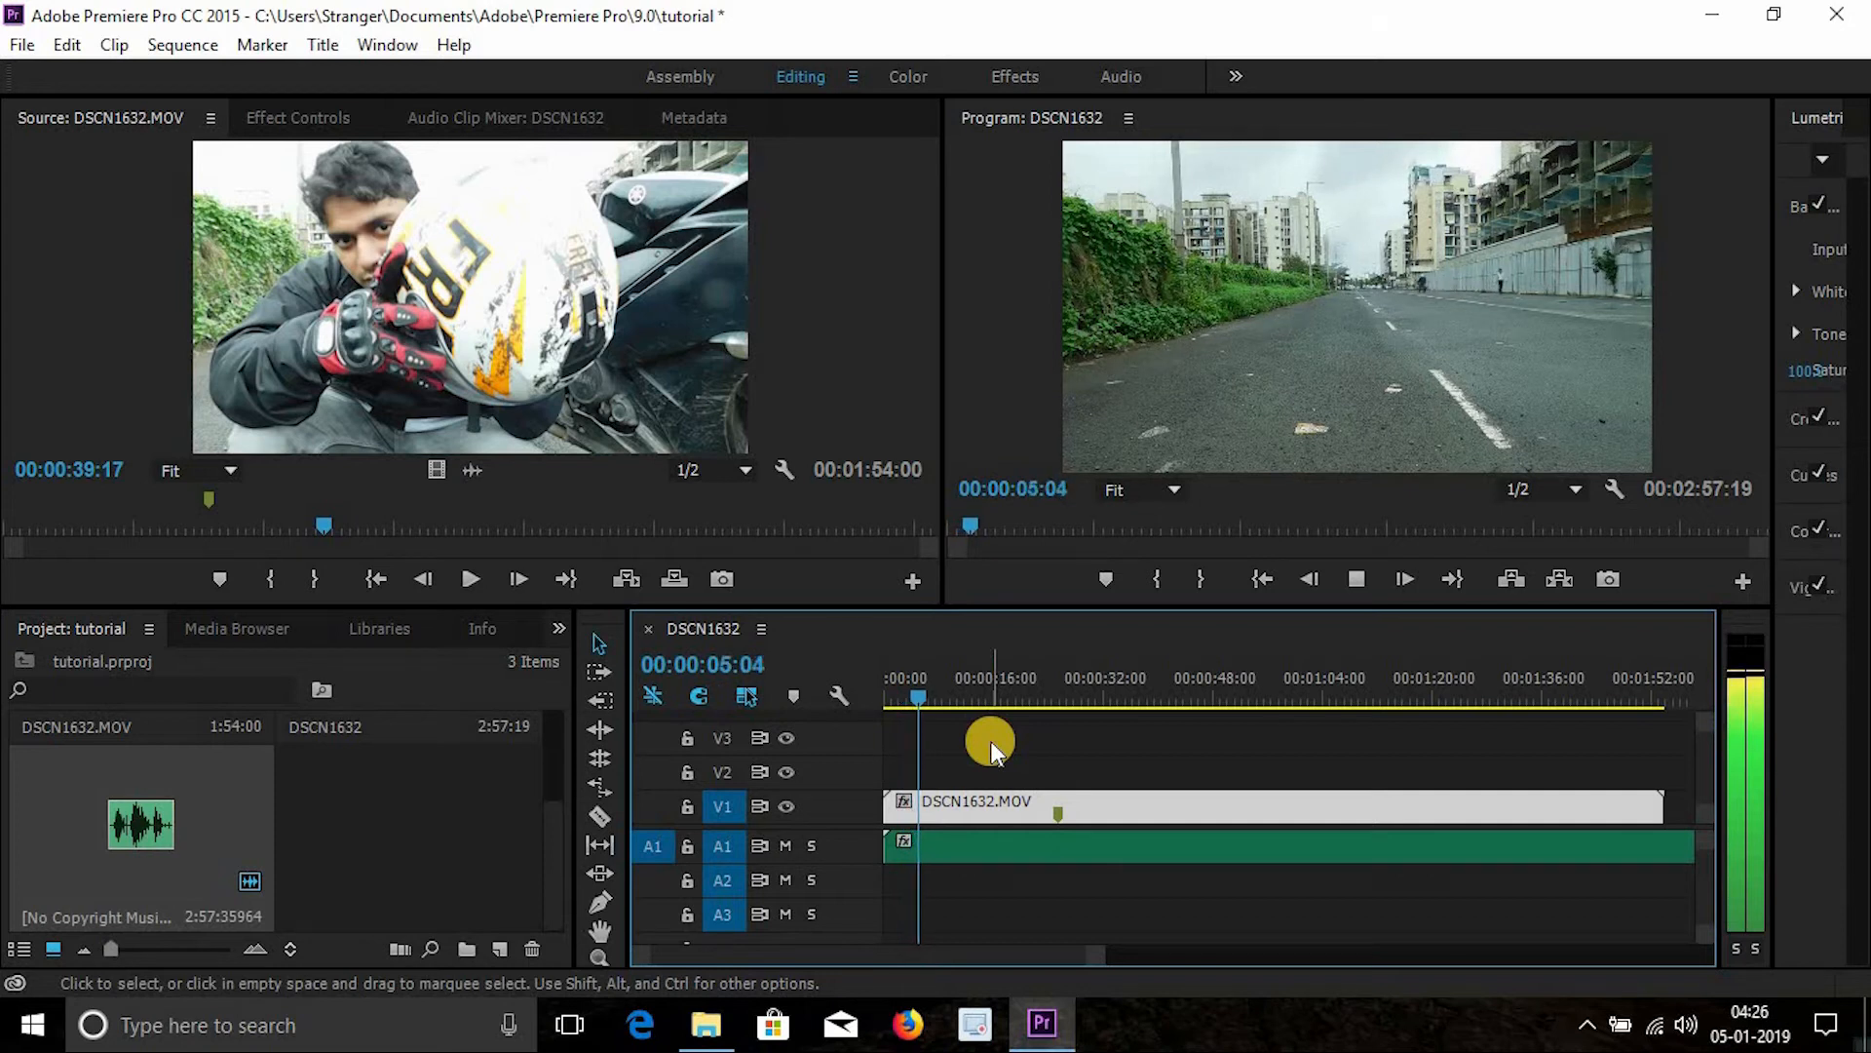
key(space)
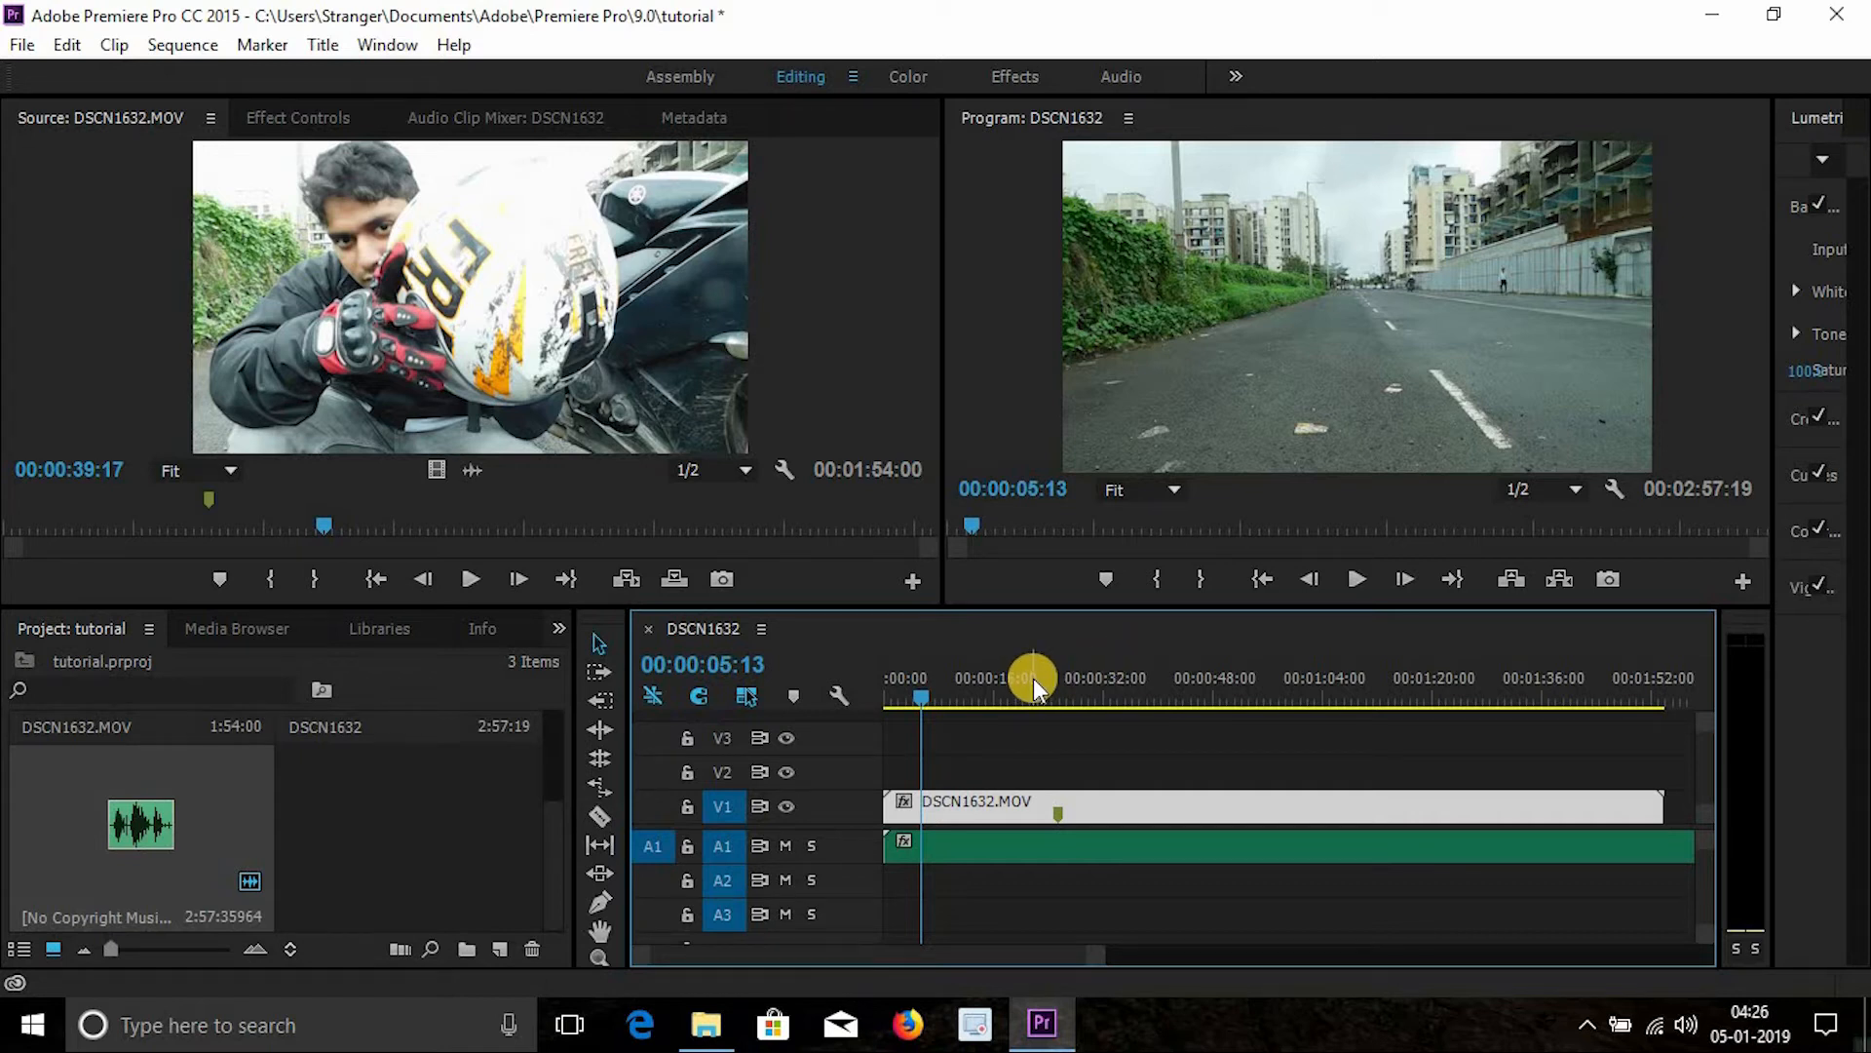
key(space)
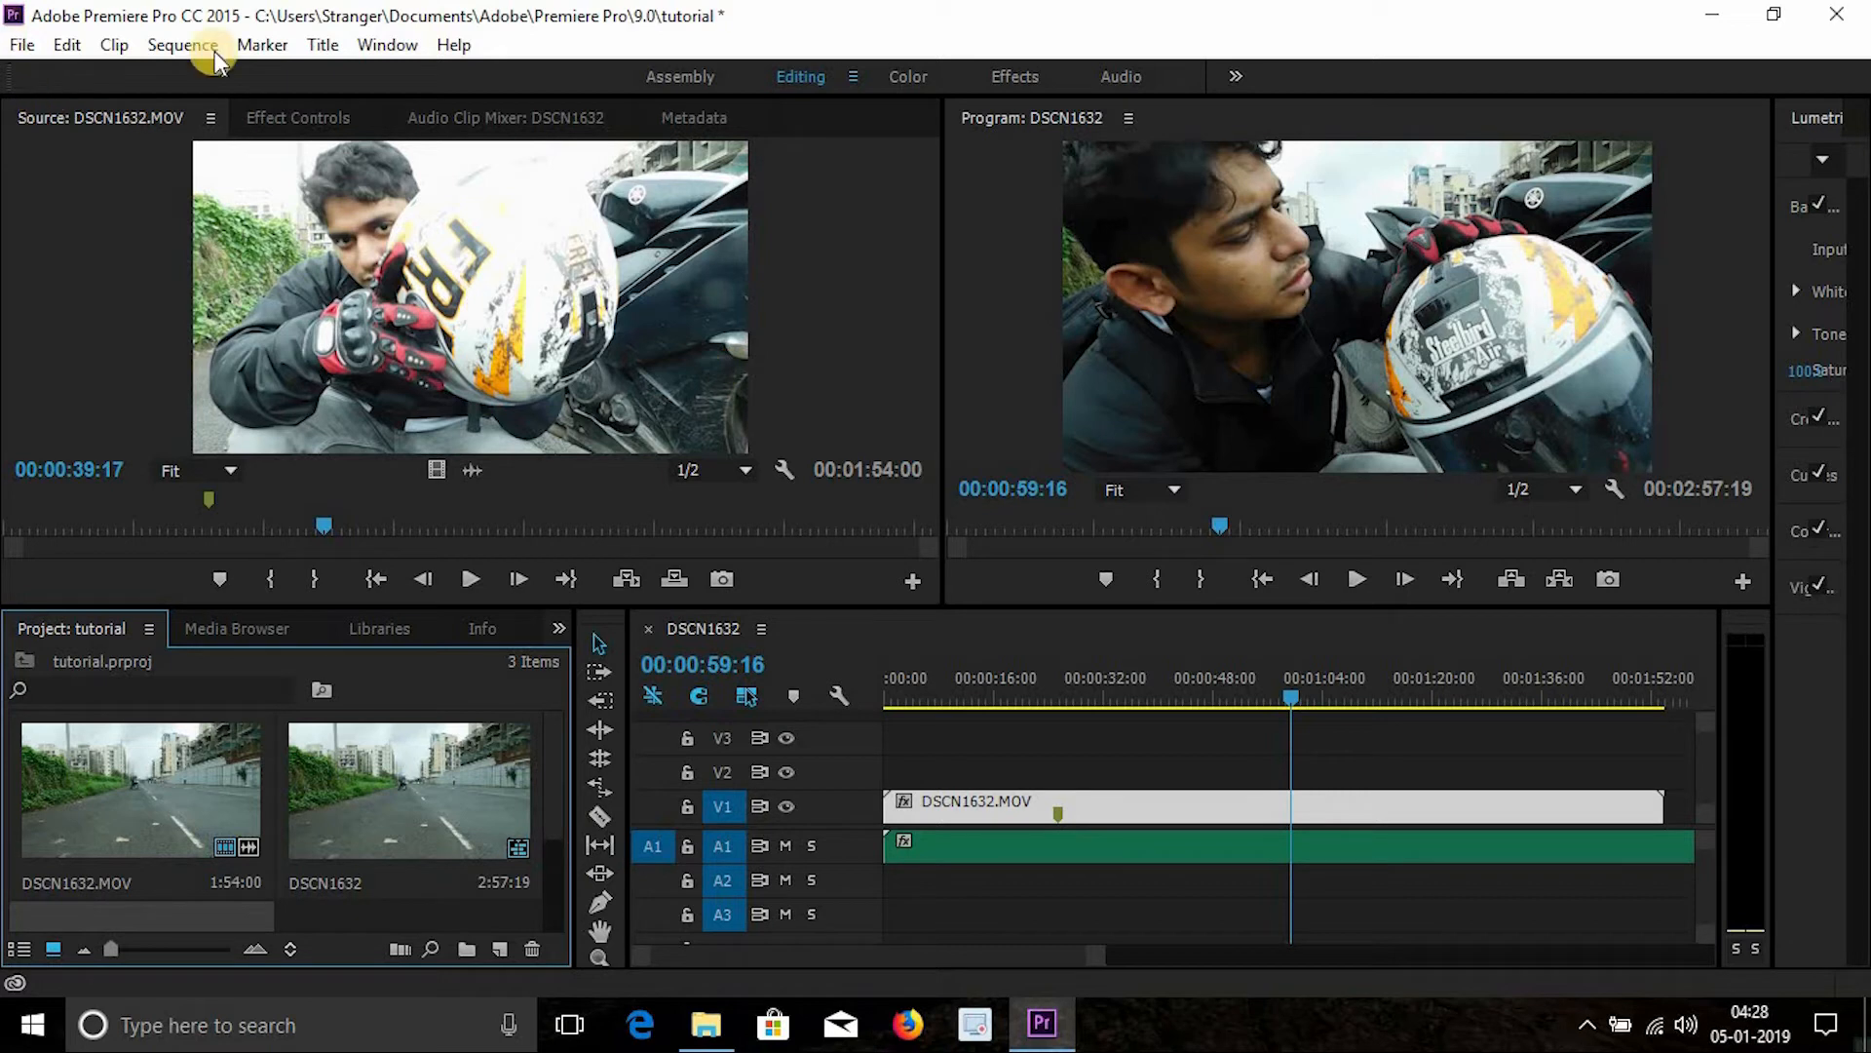
click(1183, 694)
drag(1191, 686, 1137, 690)
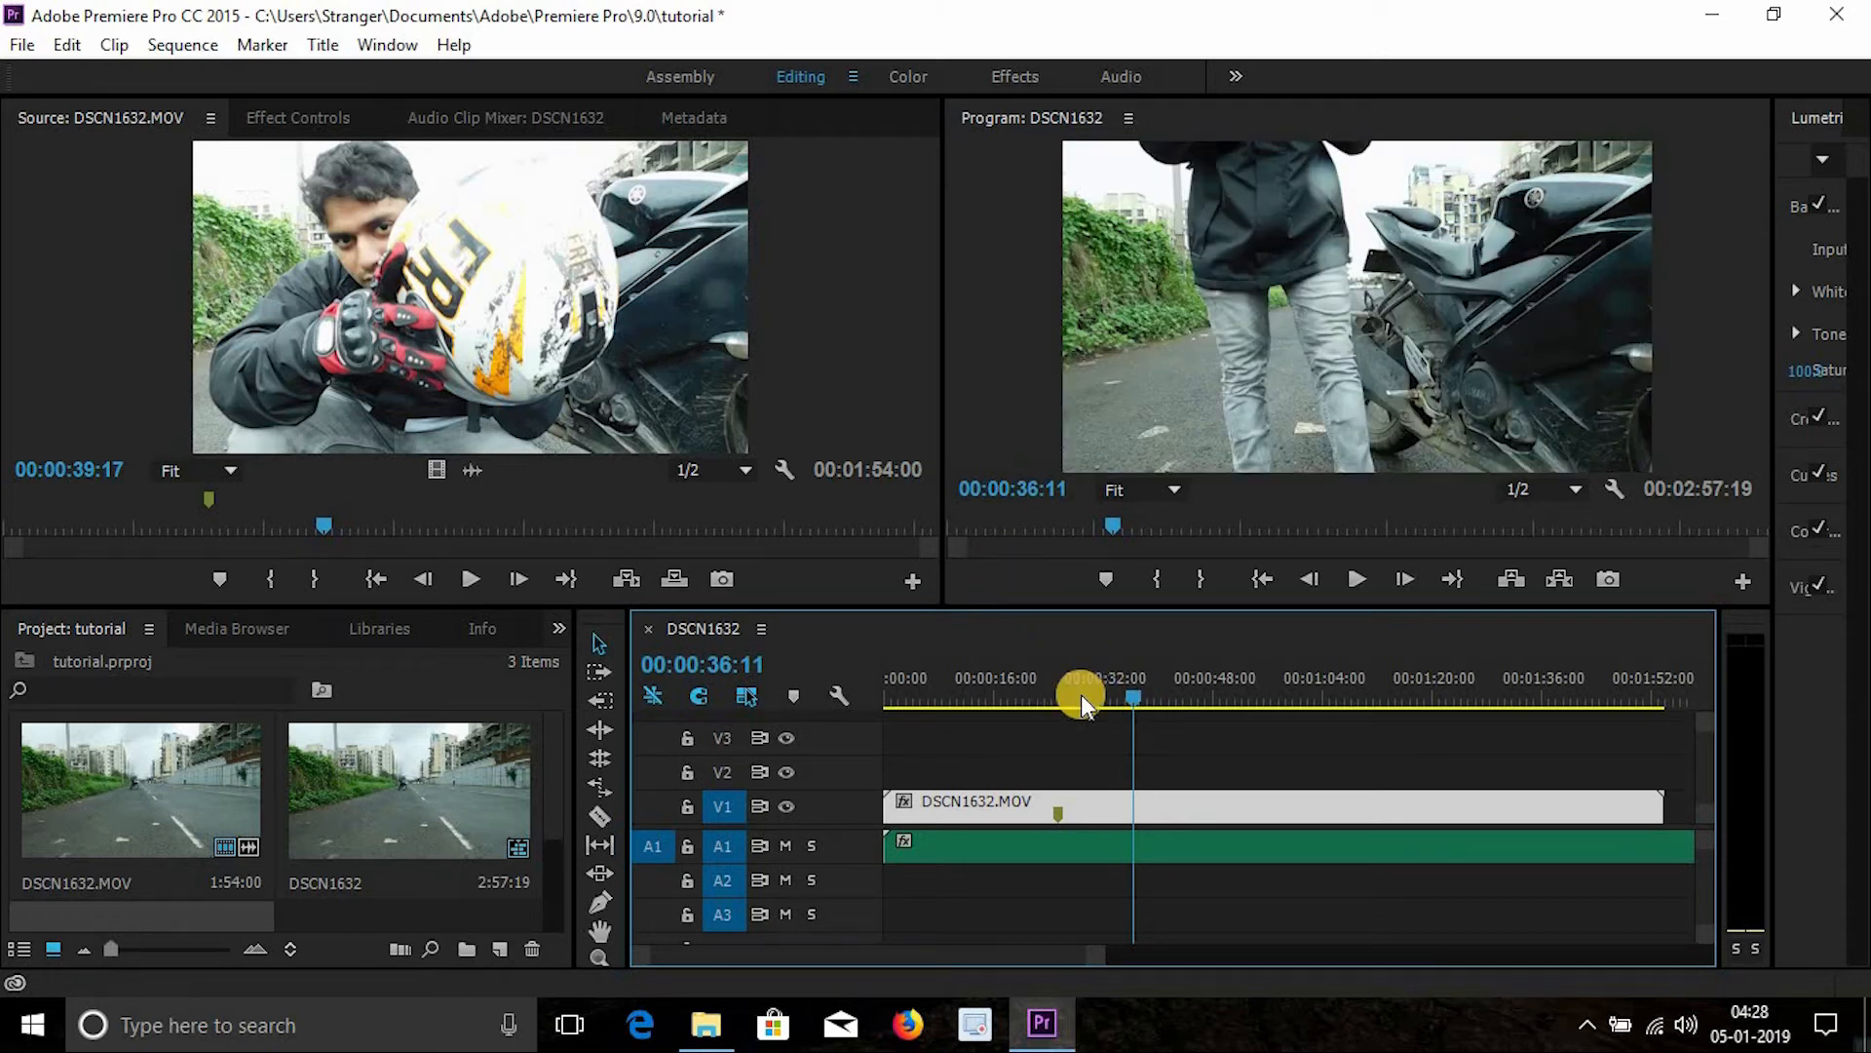
drag(1080, 694, 1277, 667)
click(1107, 713)
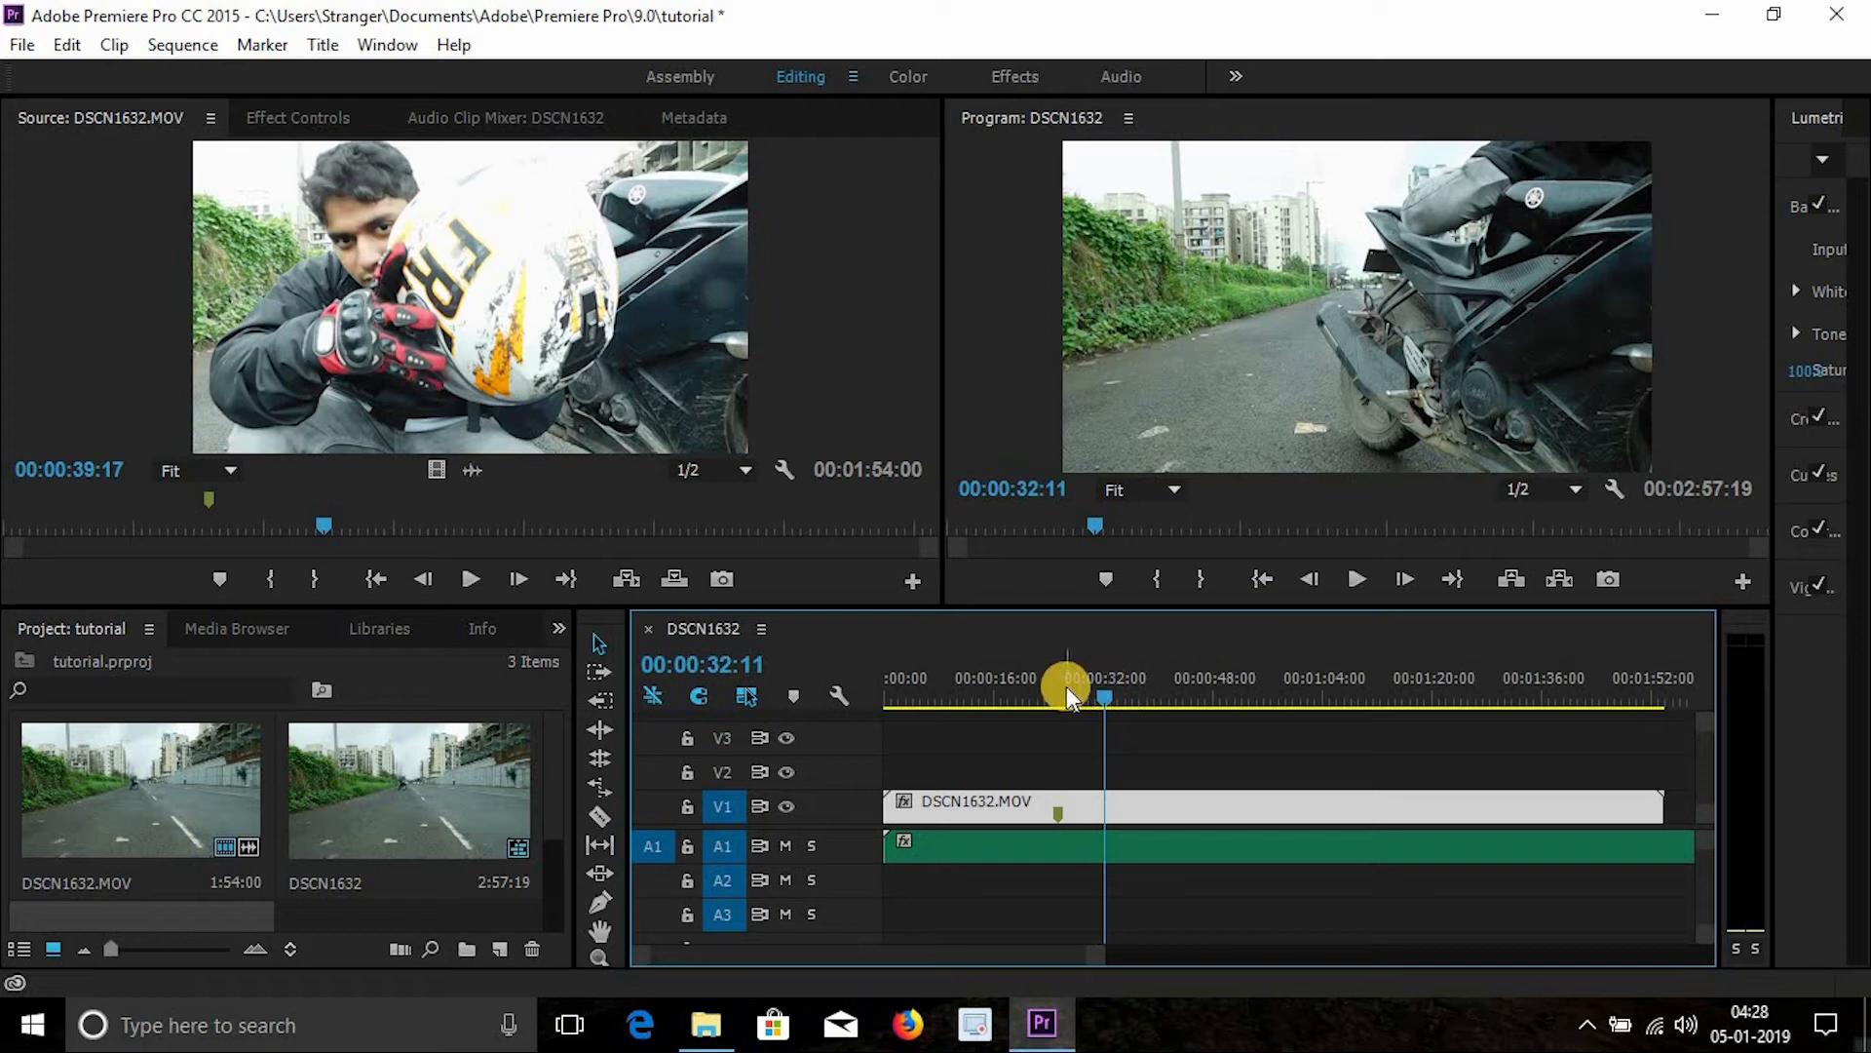
key(Home)
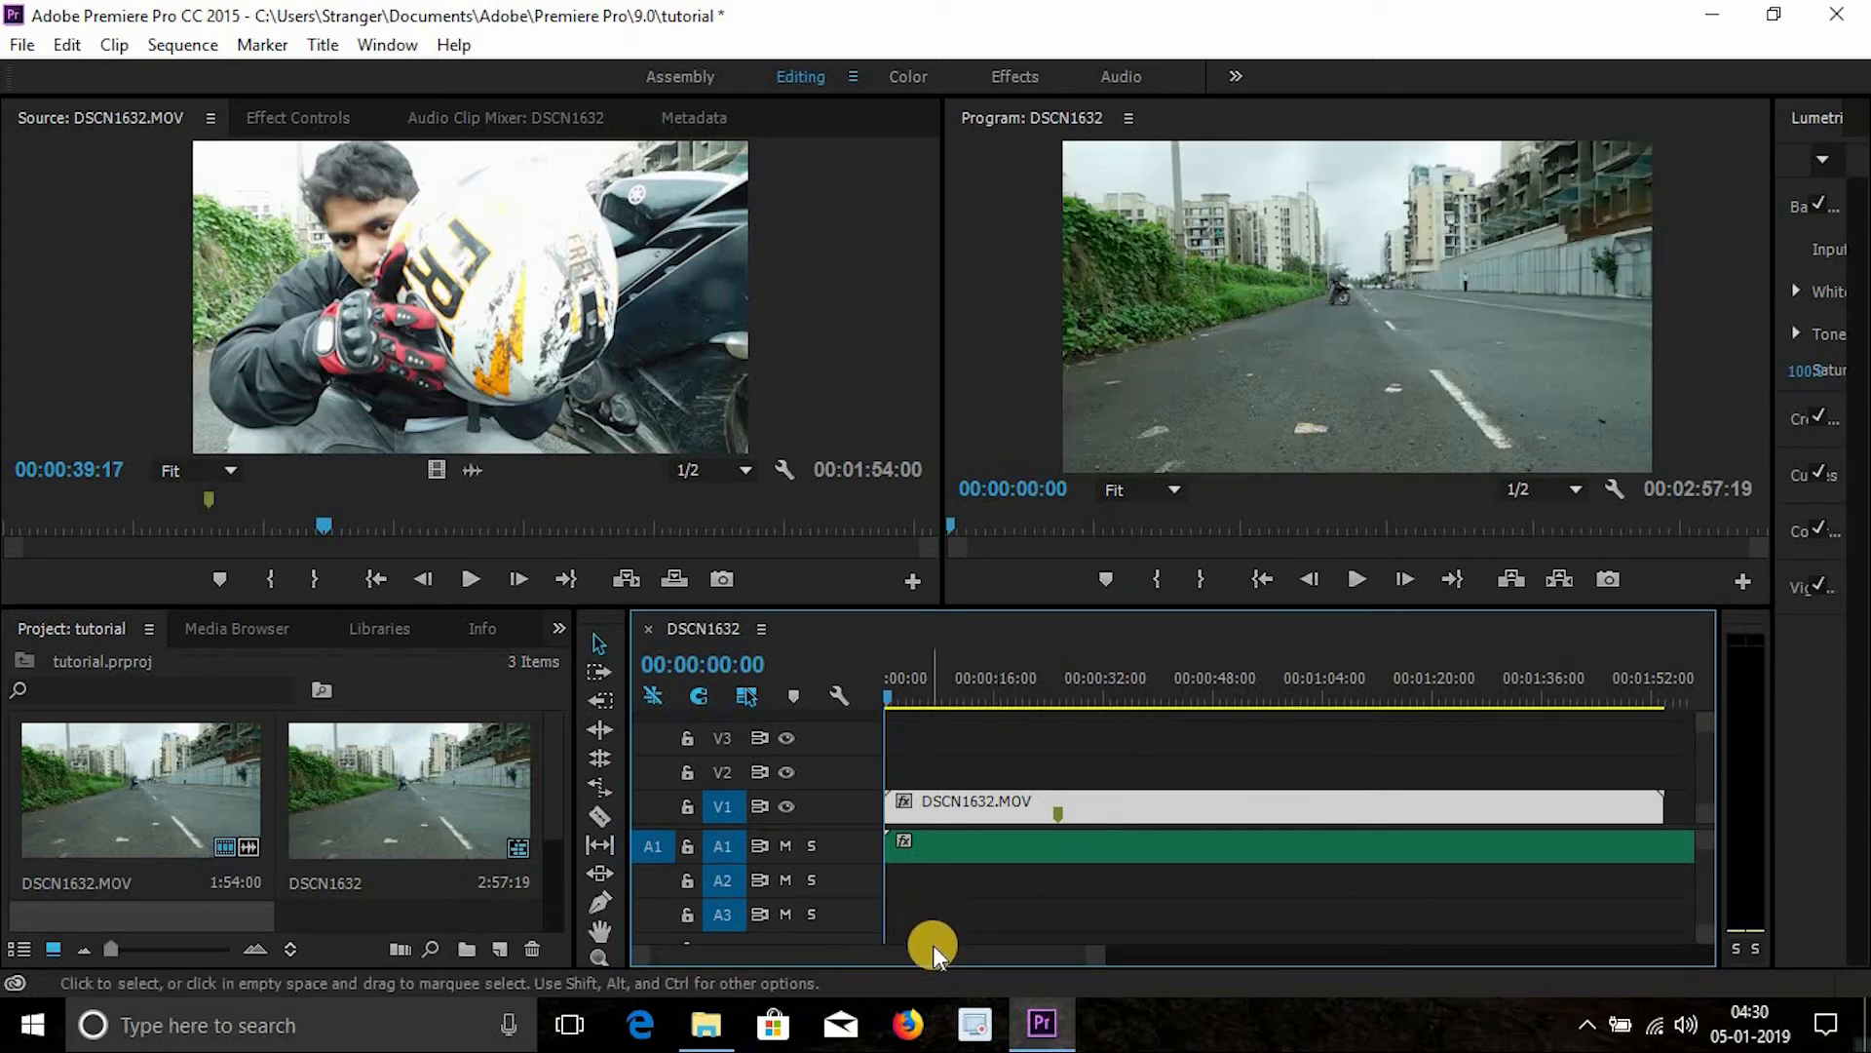
- Scroll and zoom along the timeline to examine where the music clip ends relative to the video clip
drag(935, 952, 648, 952)
drag(986, 956, 1115, 951)
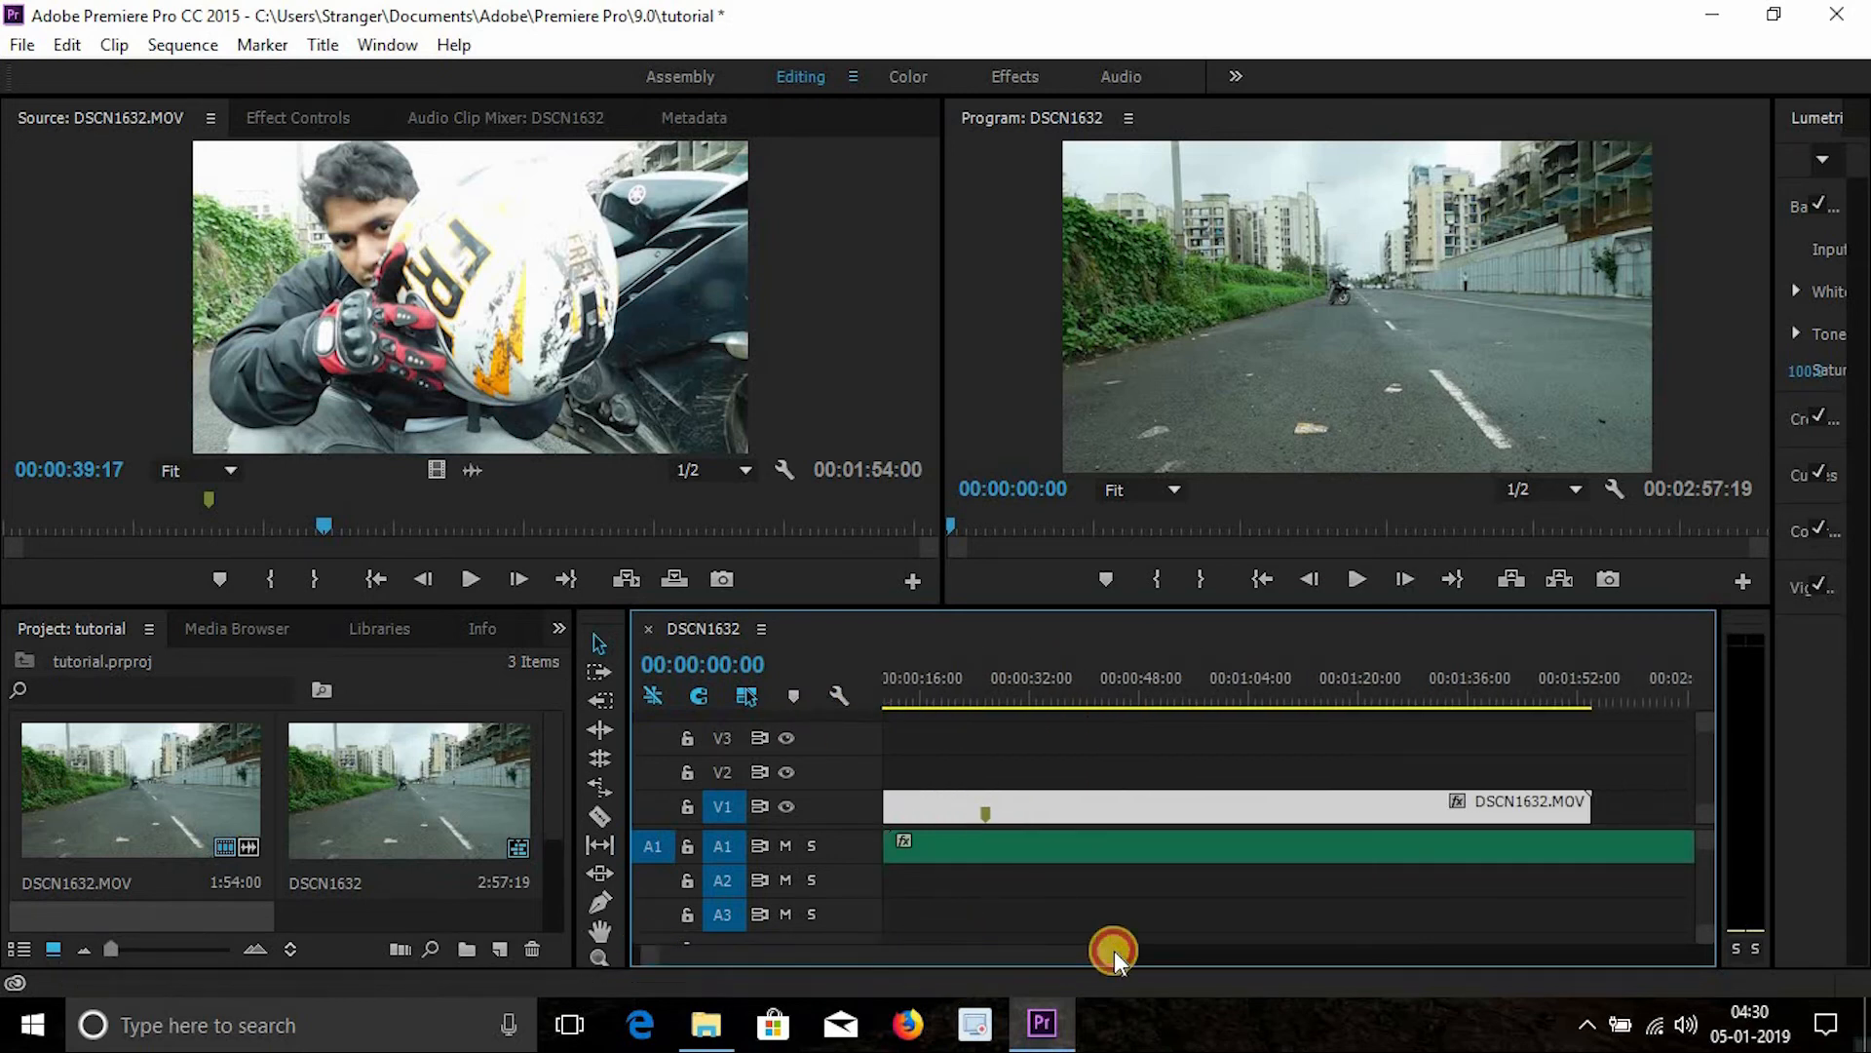
click(1176, 679)
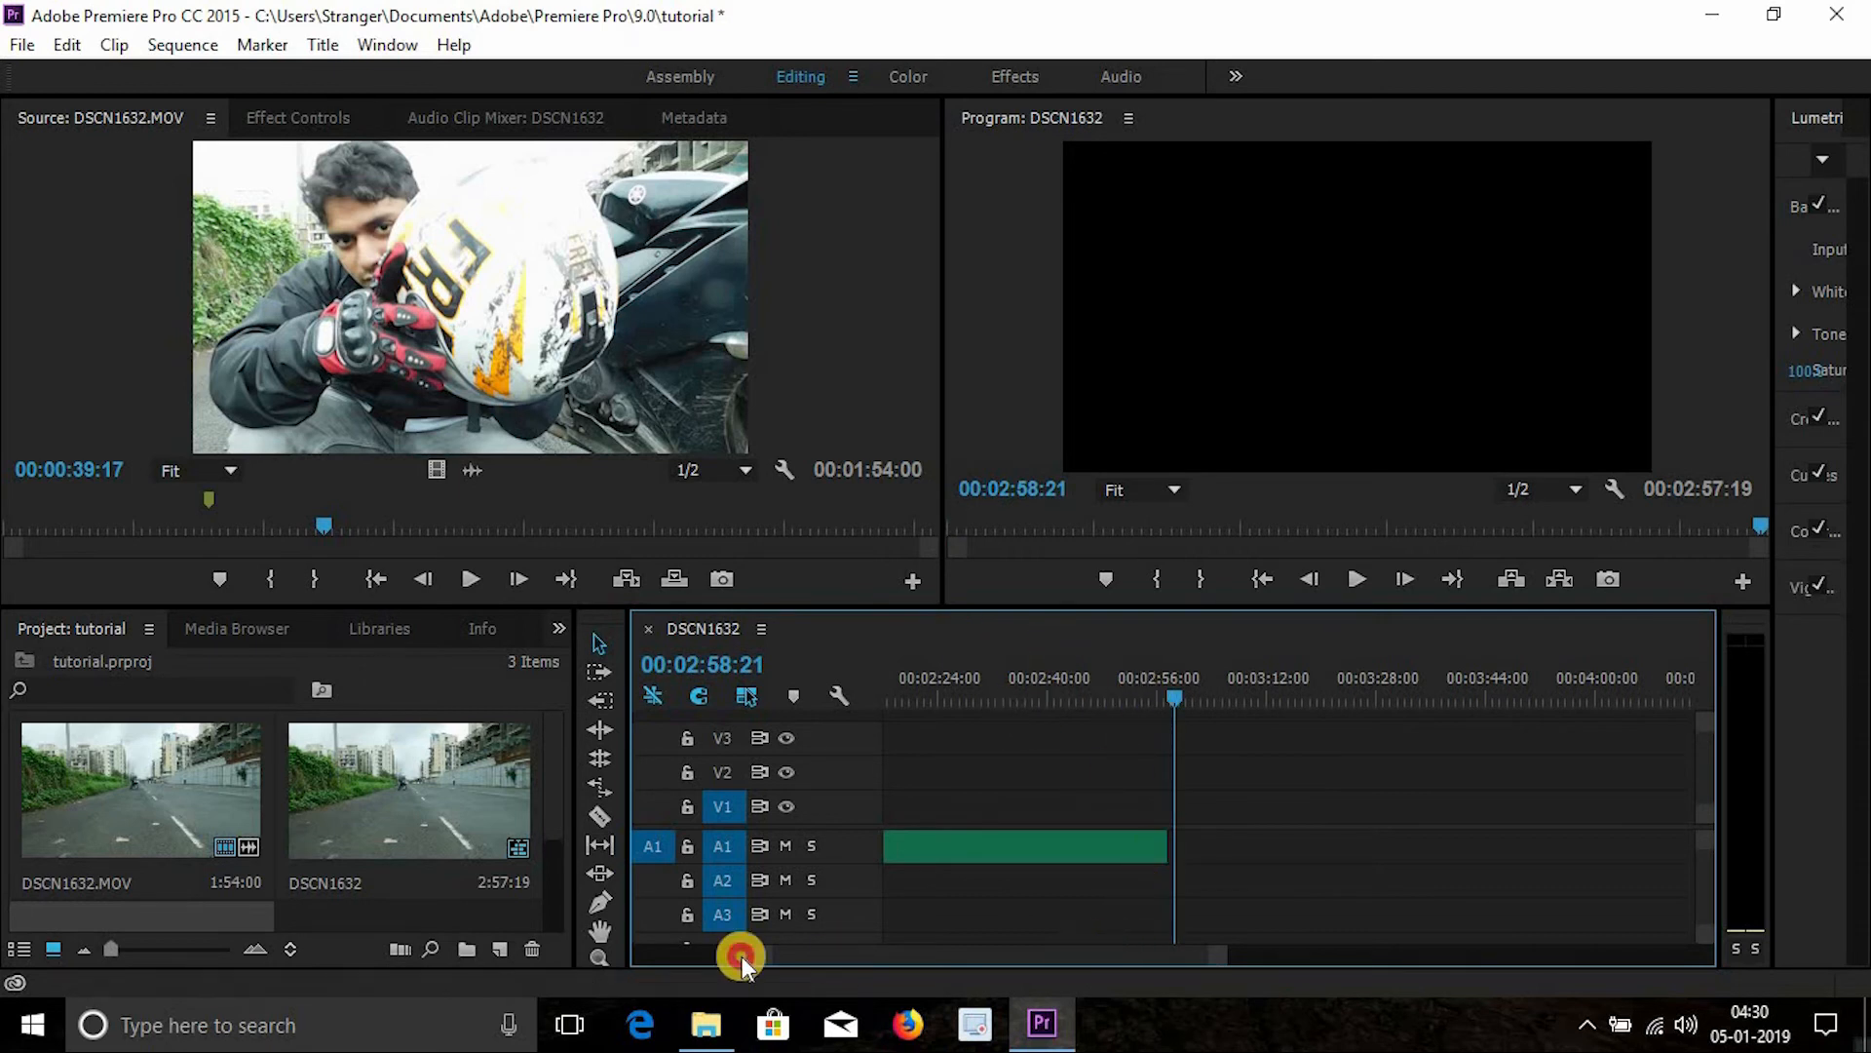
key(Home)
drag(917, 687, 781, 719)
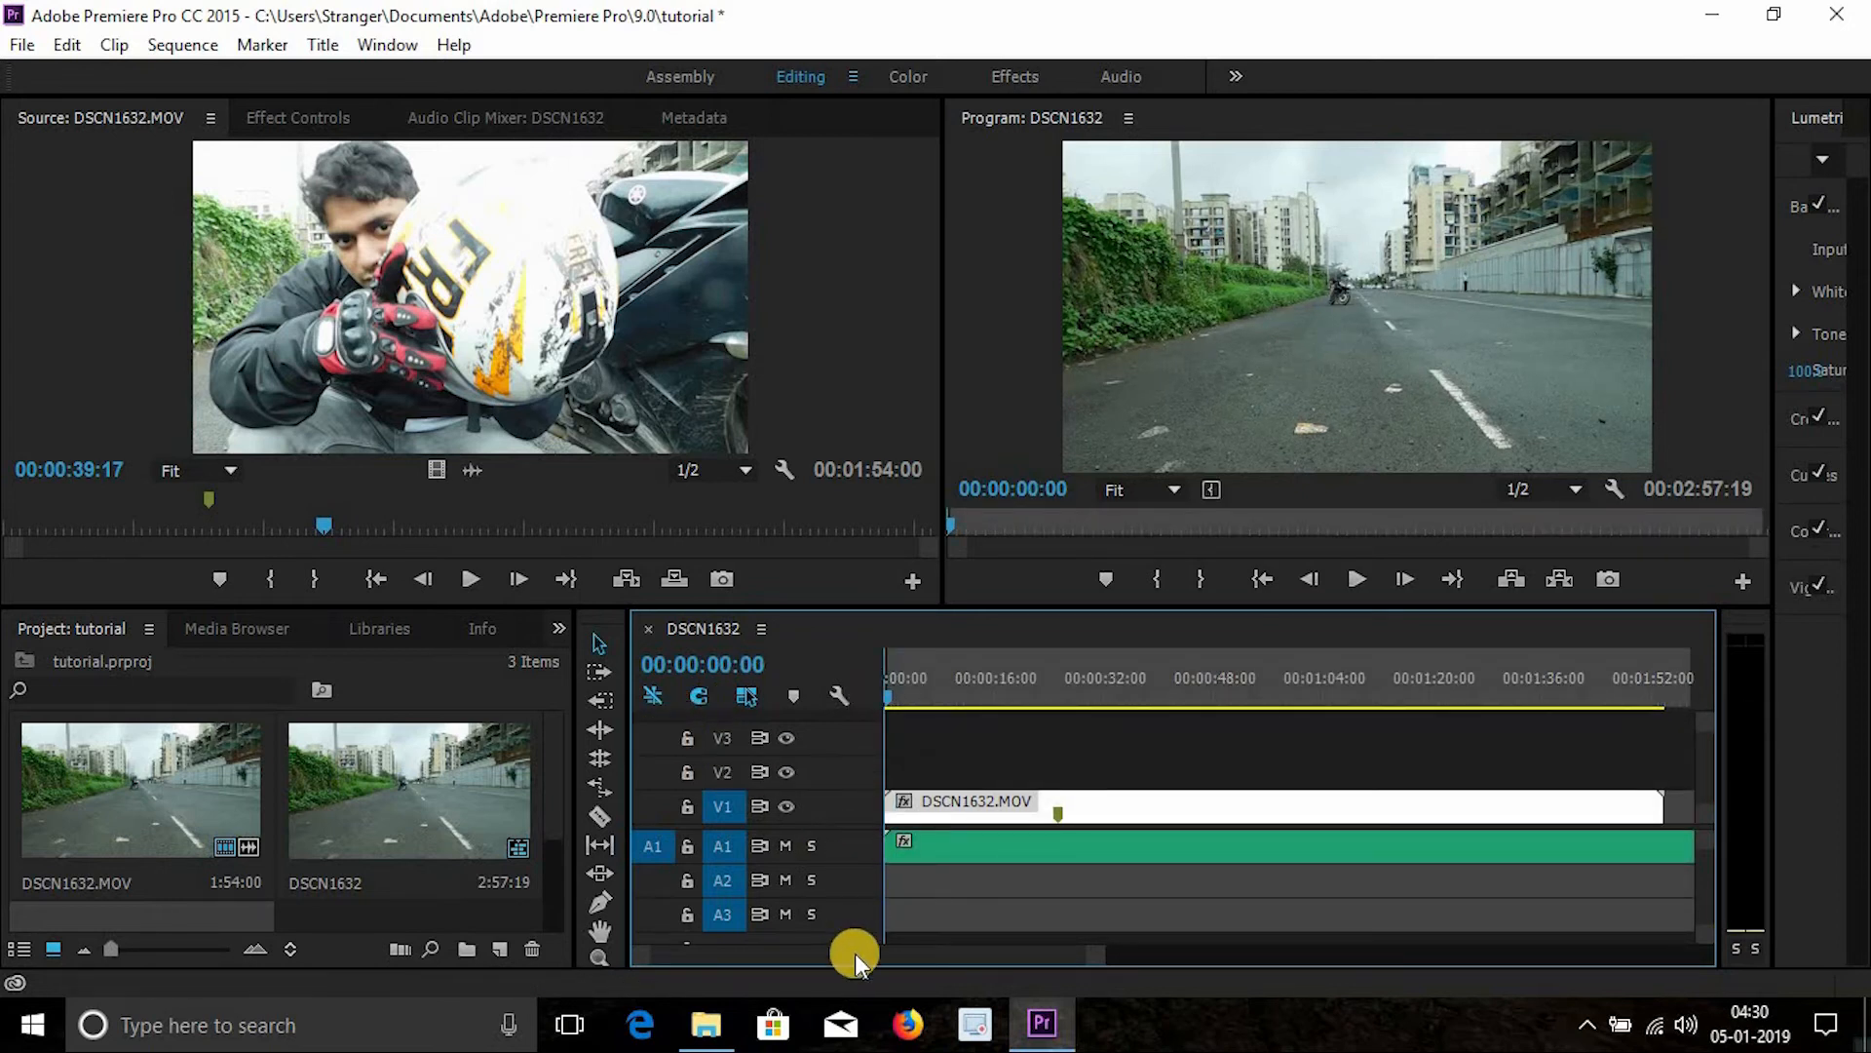
drag(855, 953, 946, 938)
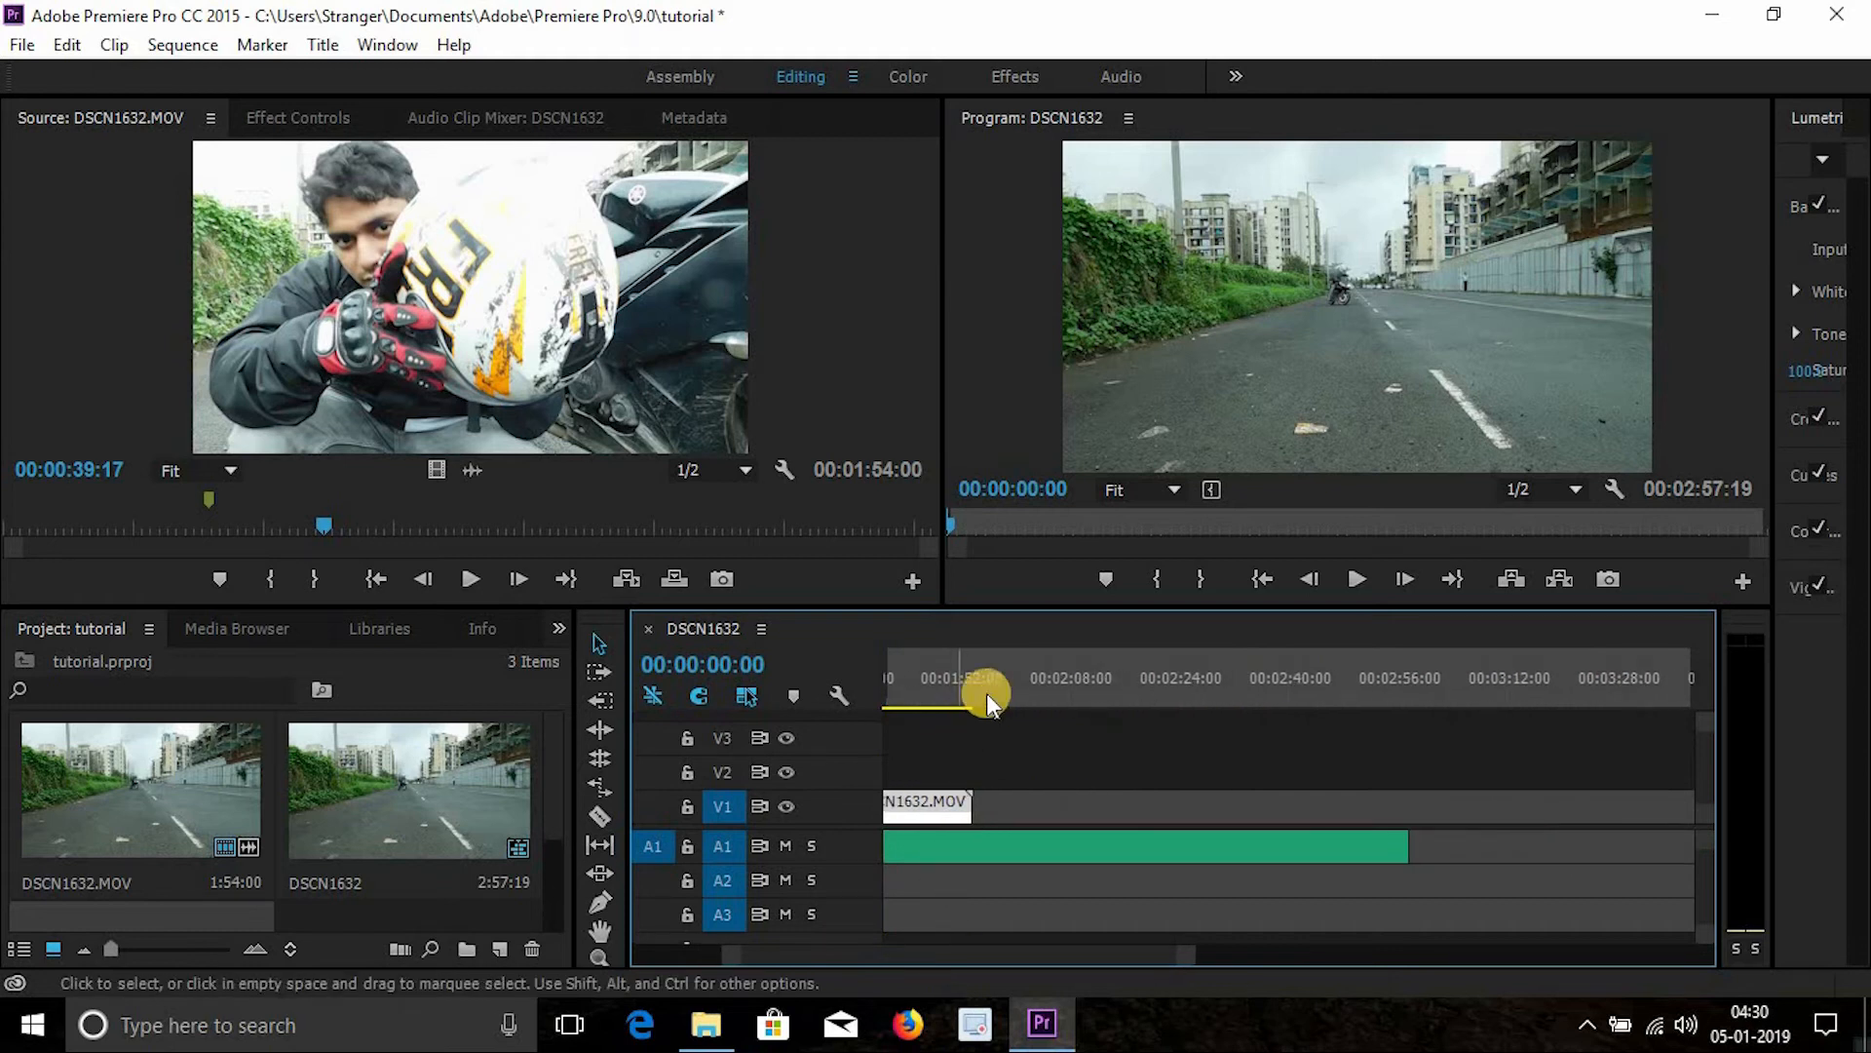
click(1411, 674)
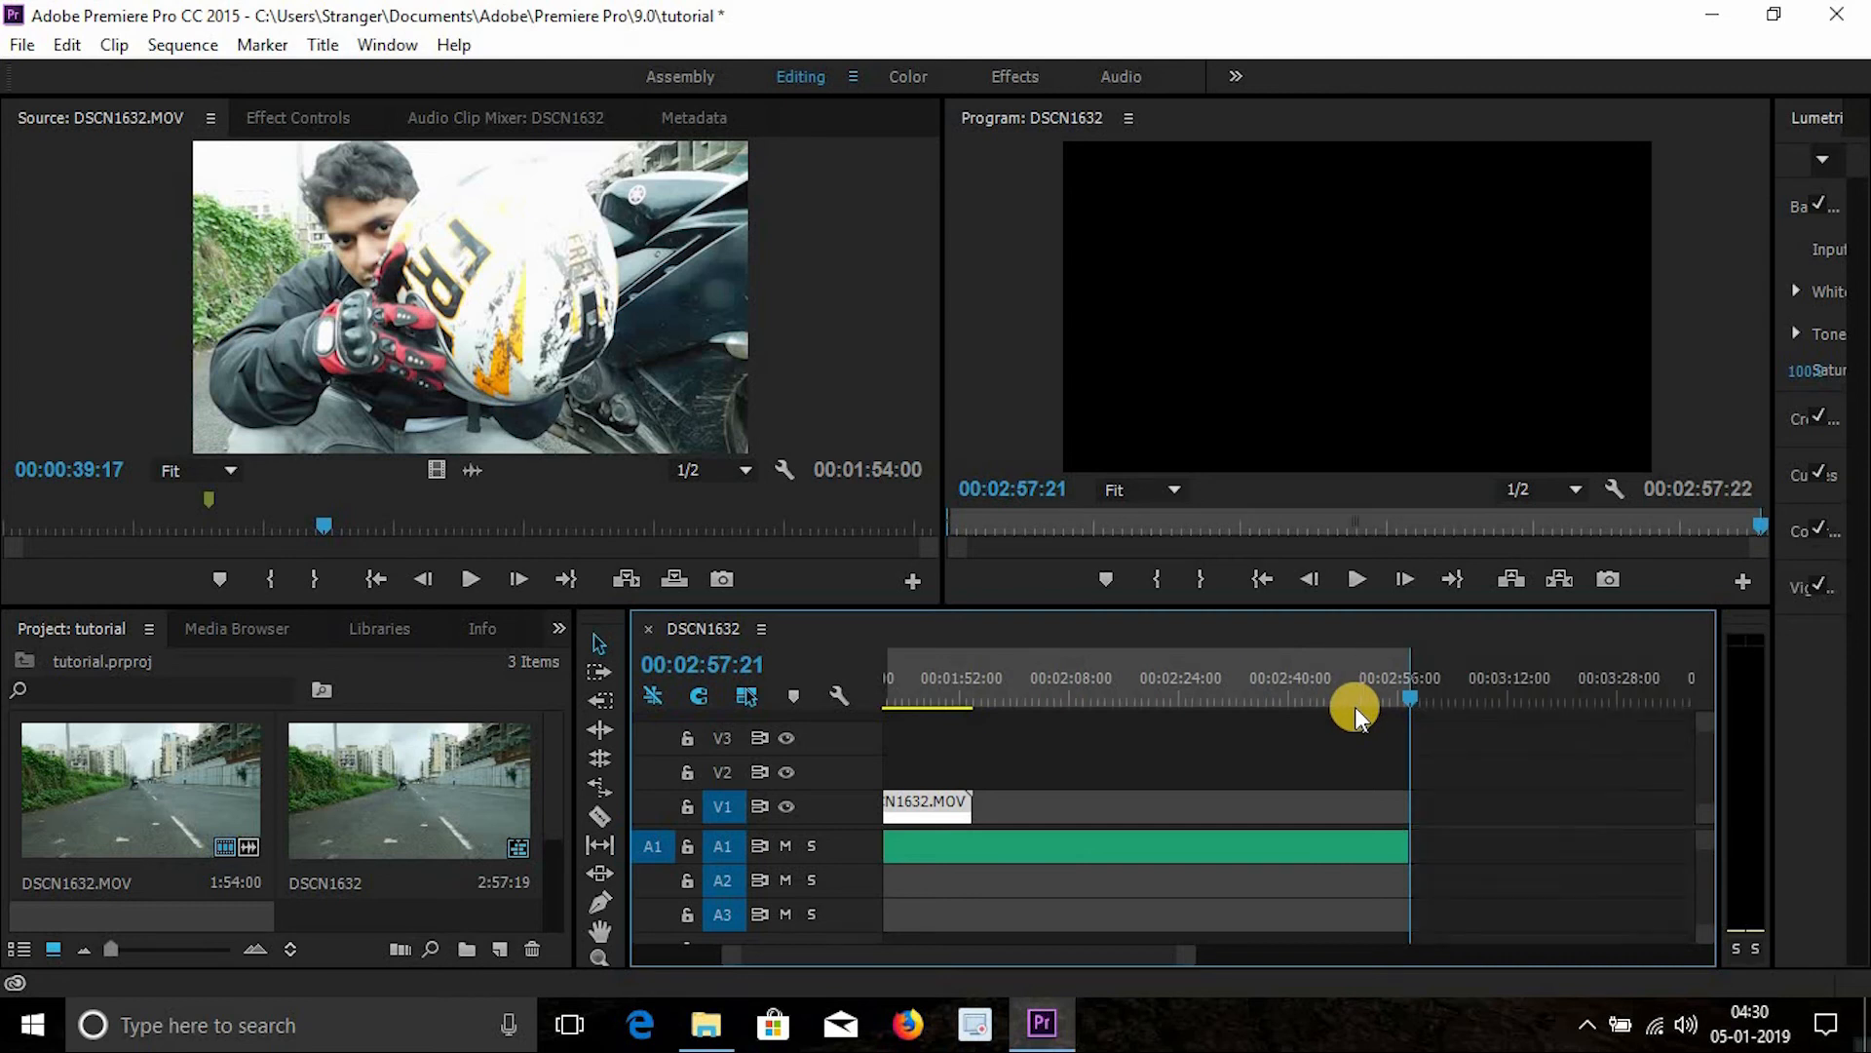
drag(1039, 959, 1085, 890)
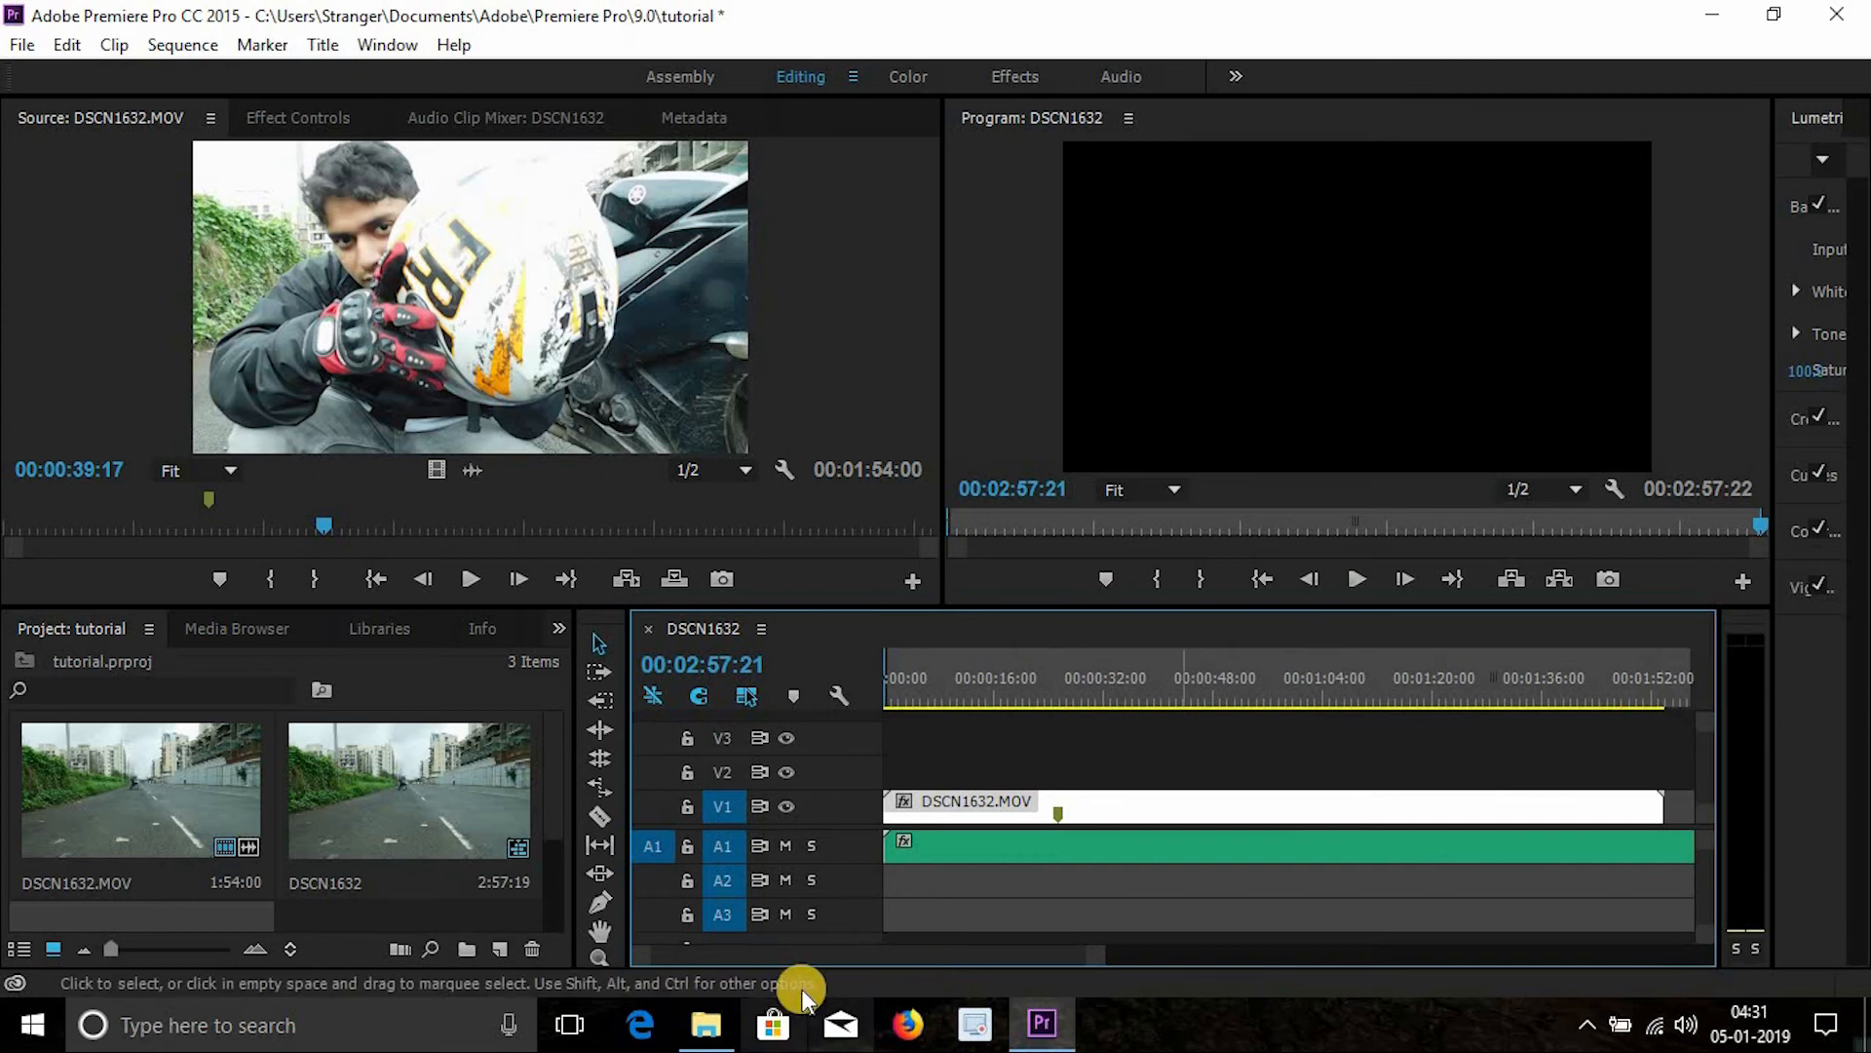
drag(838, 960, 783, 963)
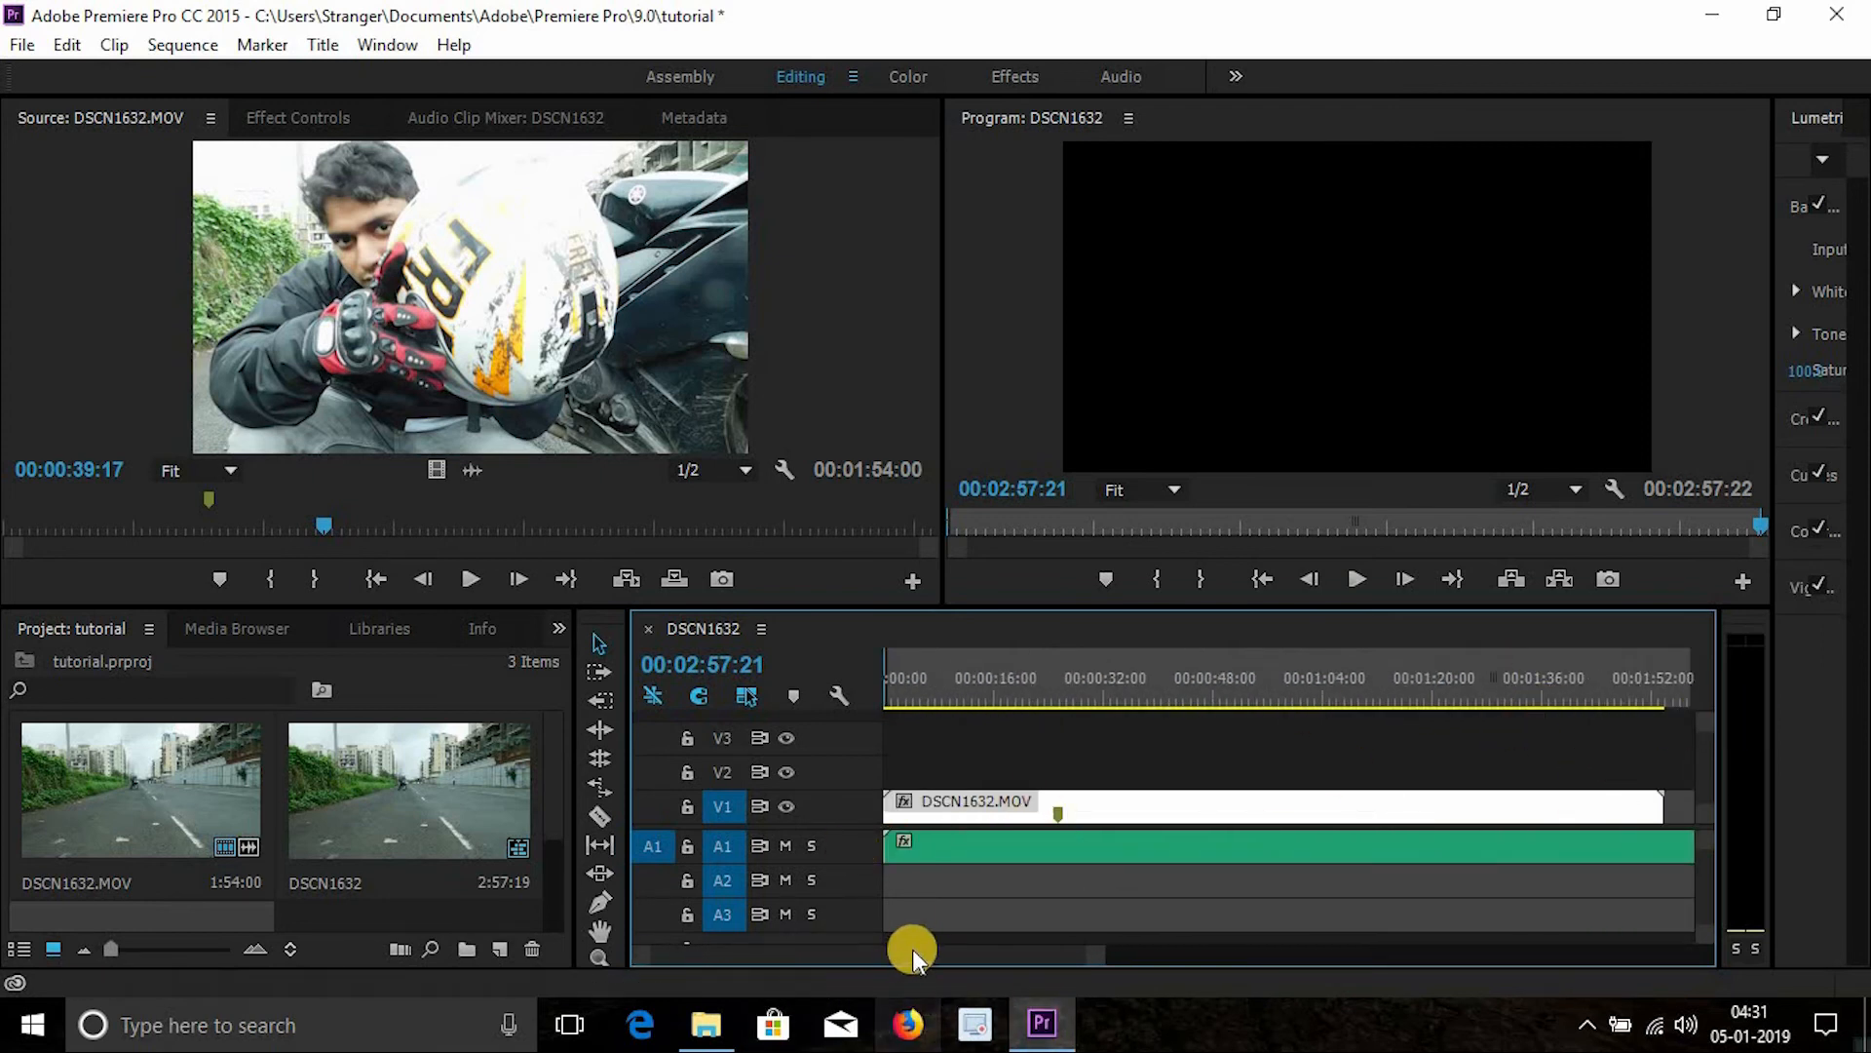
drag(926, 952, 794, 951)
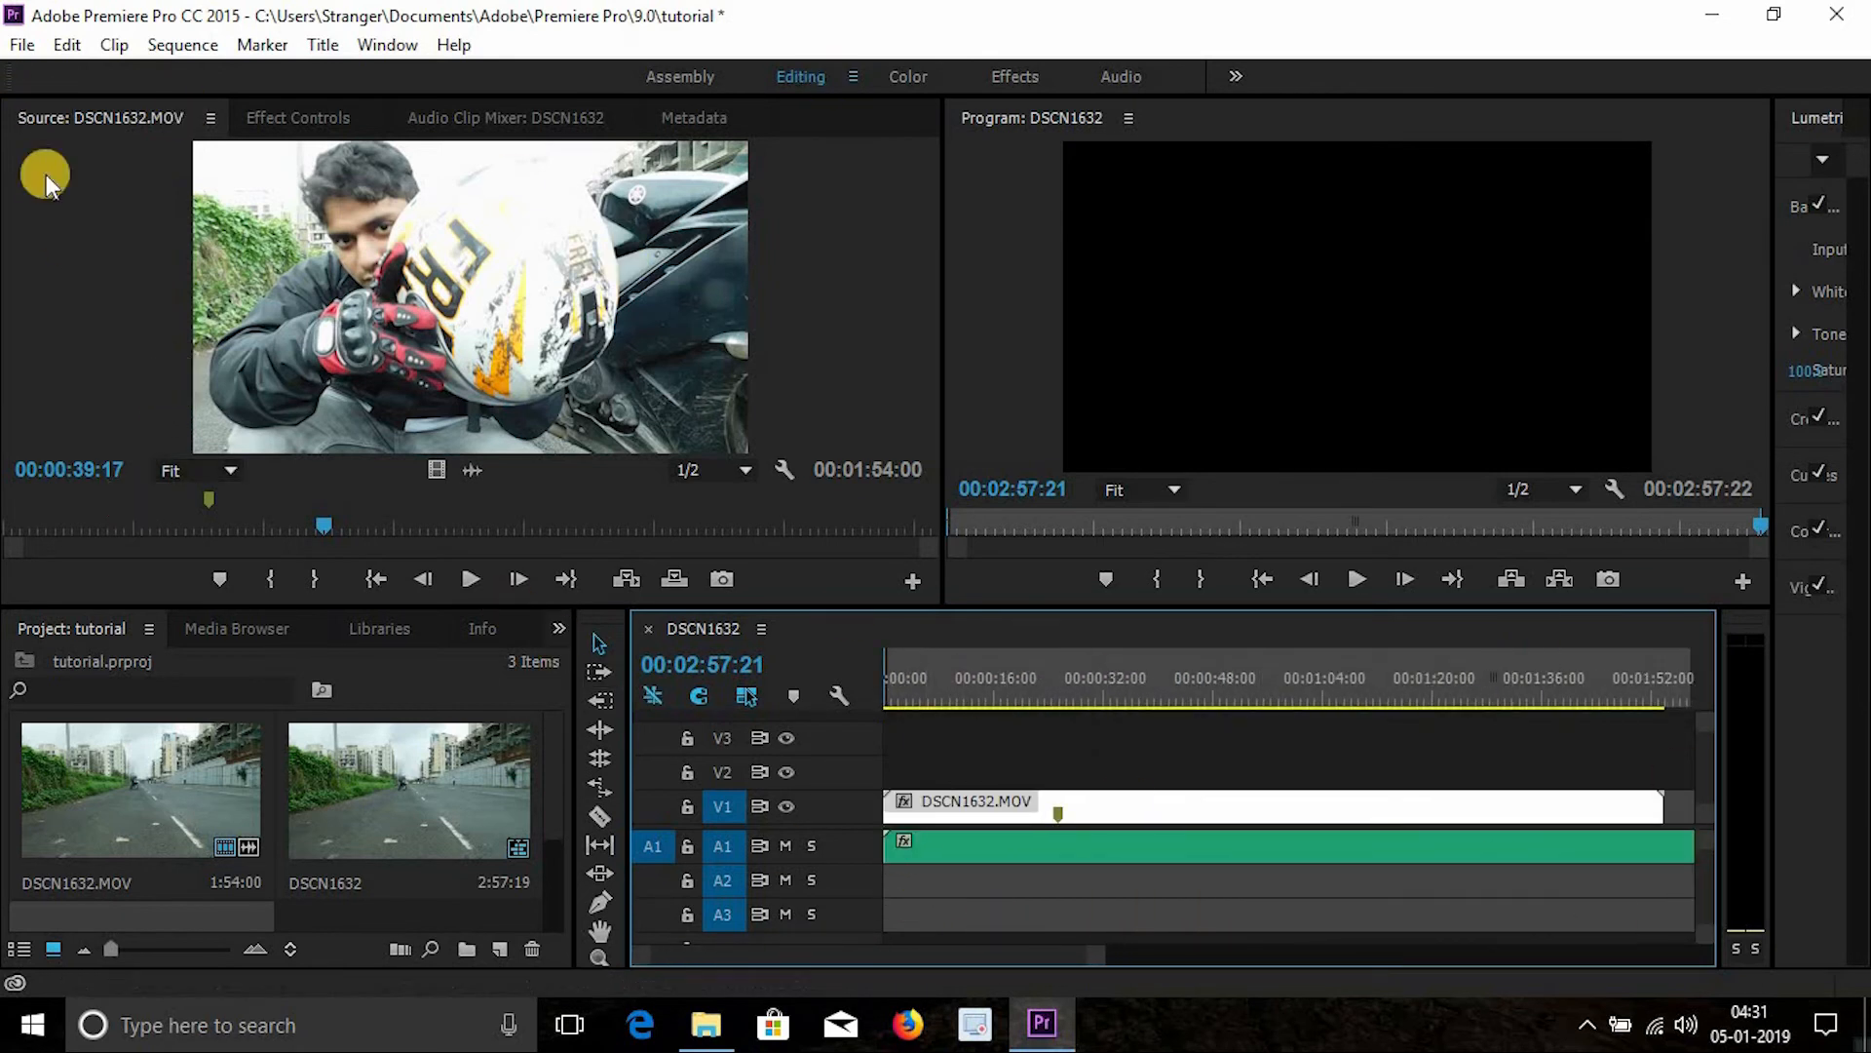
- Open the media export settings for the sequence and set the export format to H.264
click(22, 45)
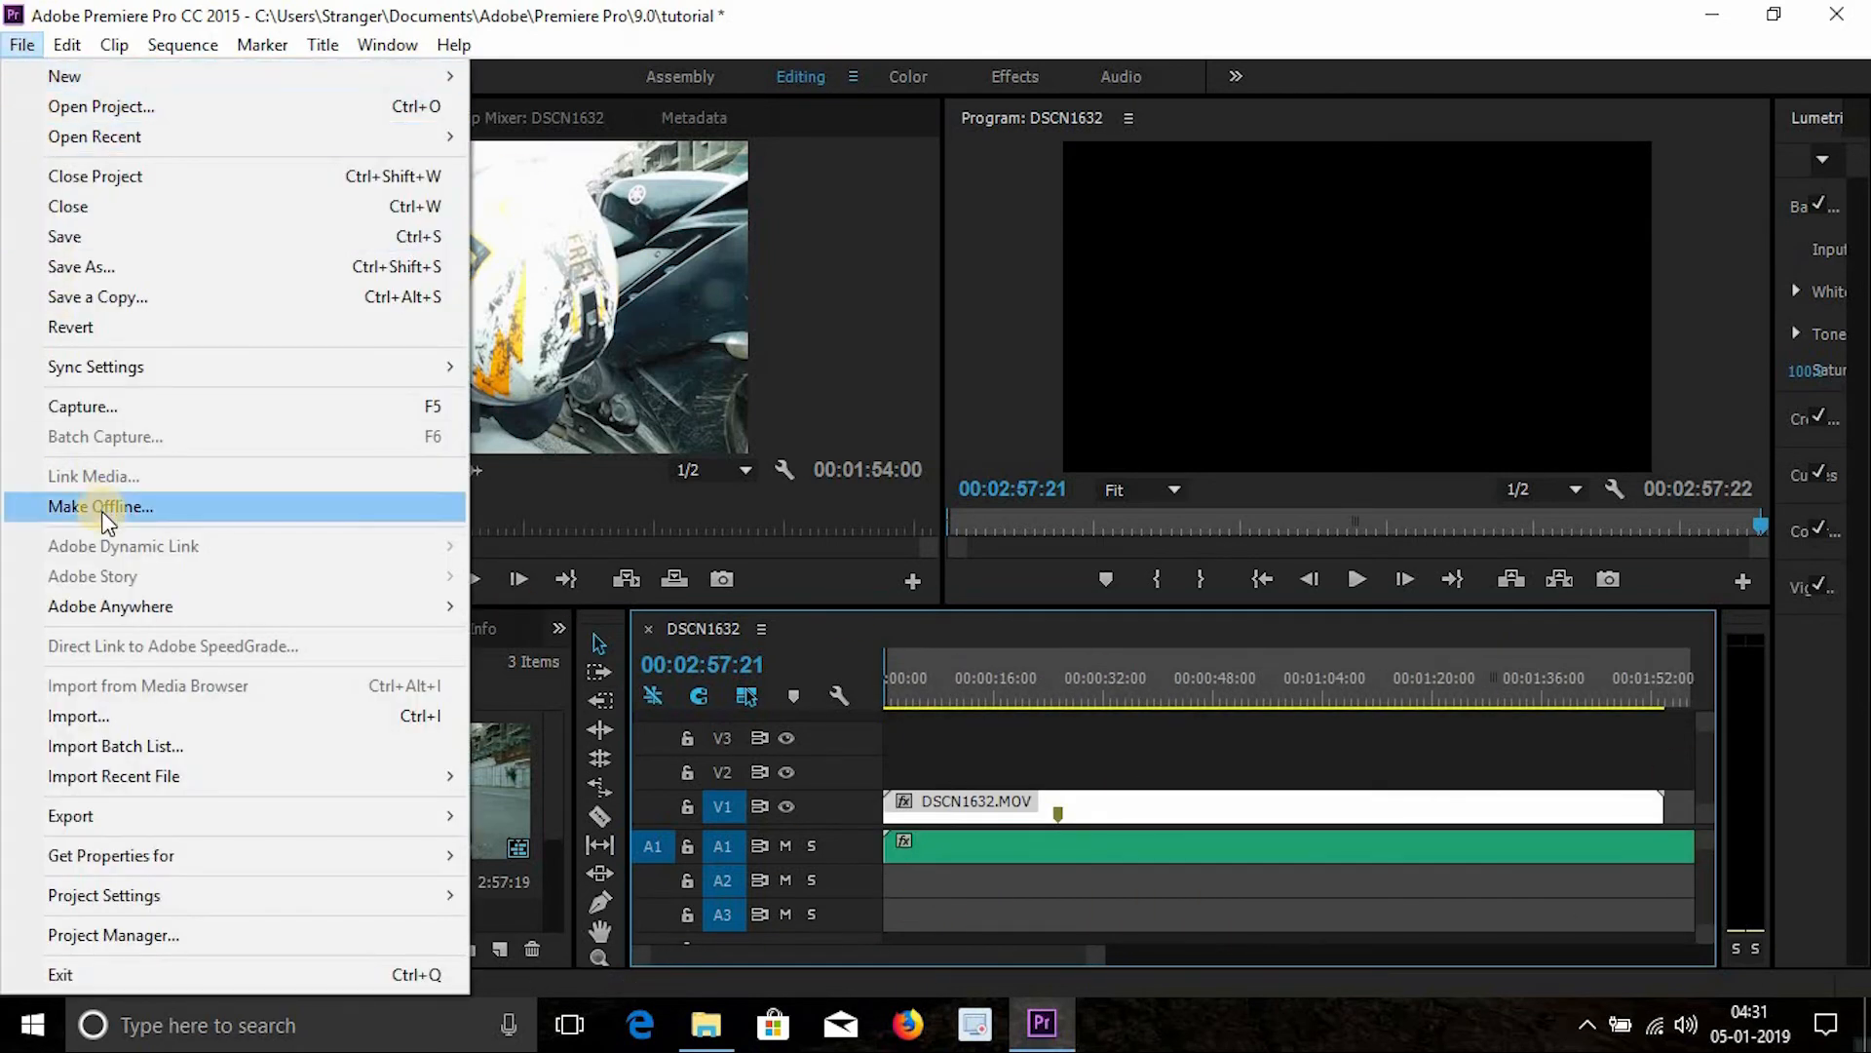
mouse_move(239, 817)
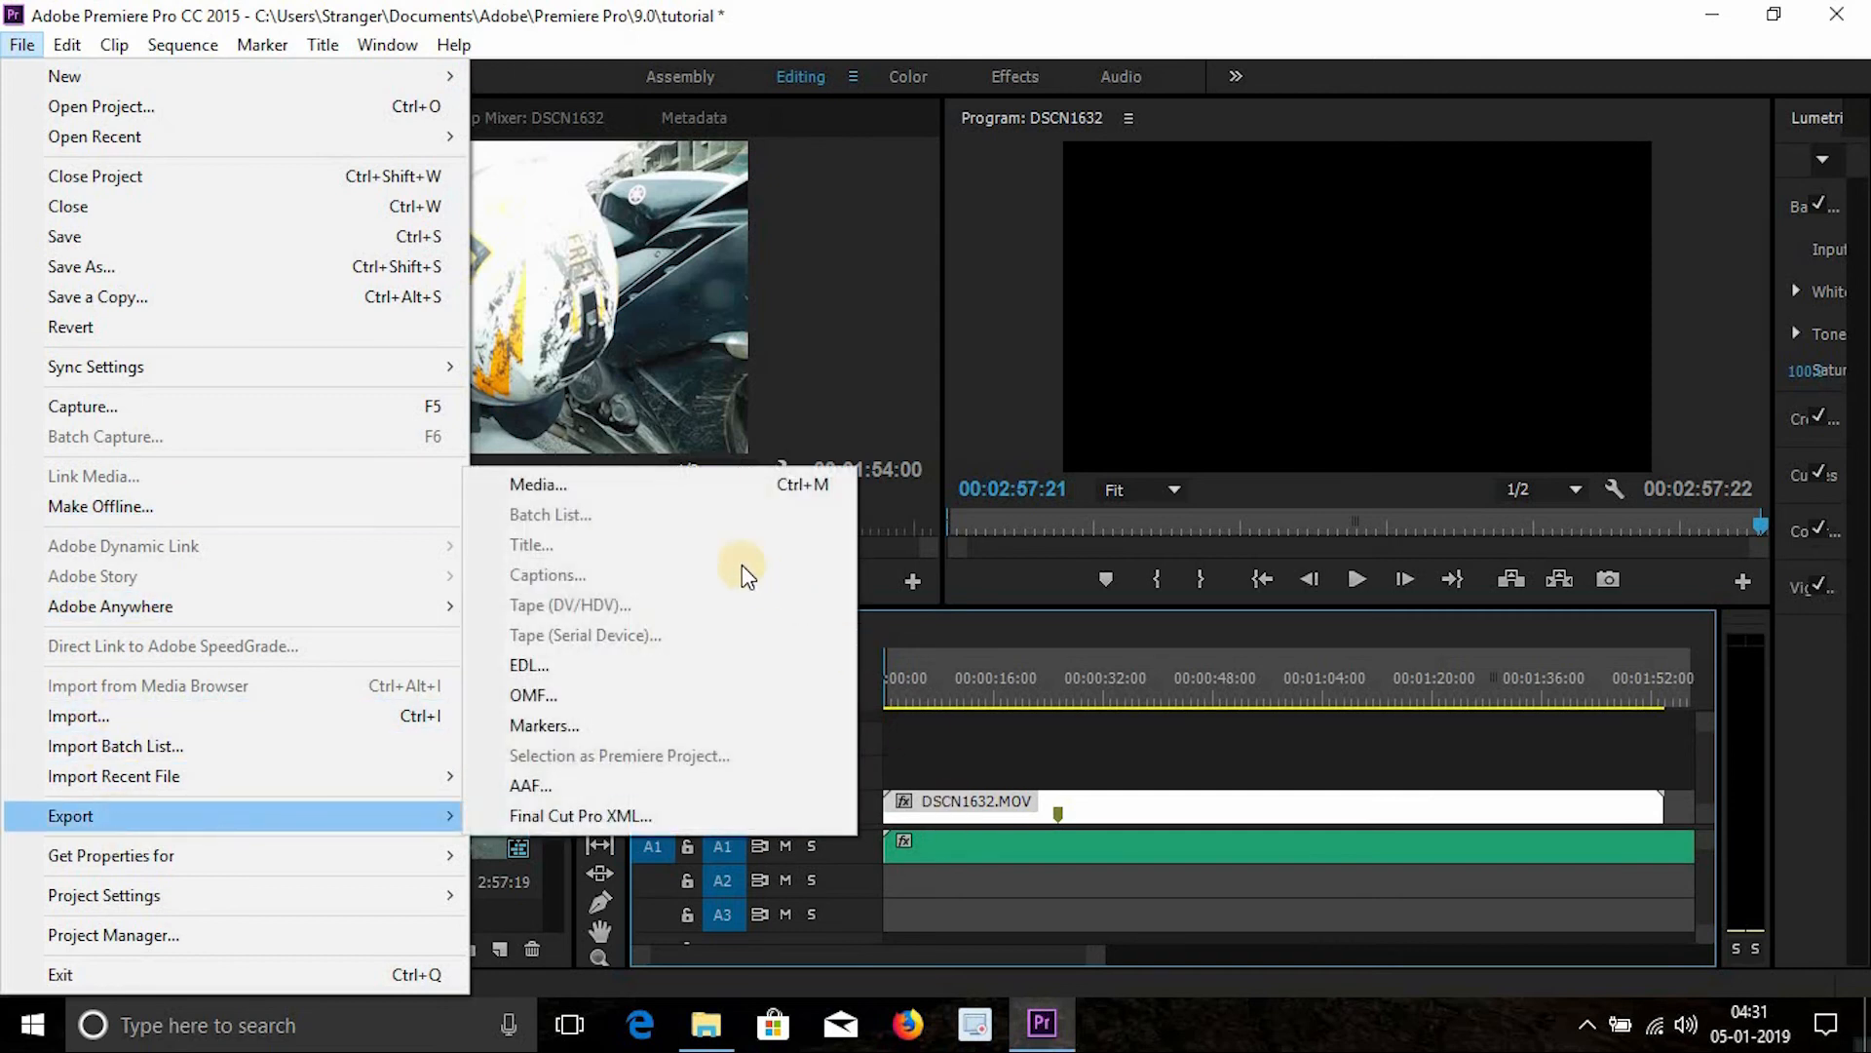
click(733, 486)
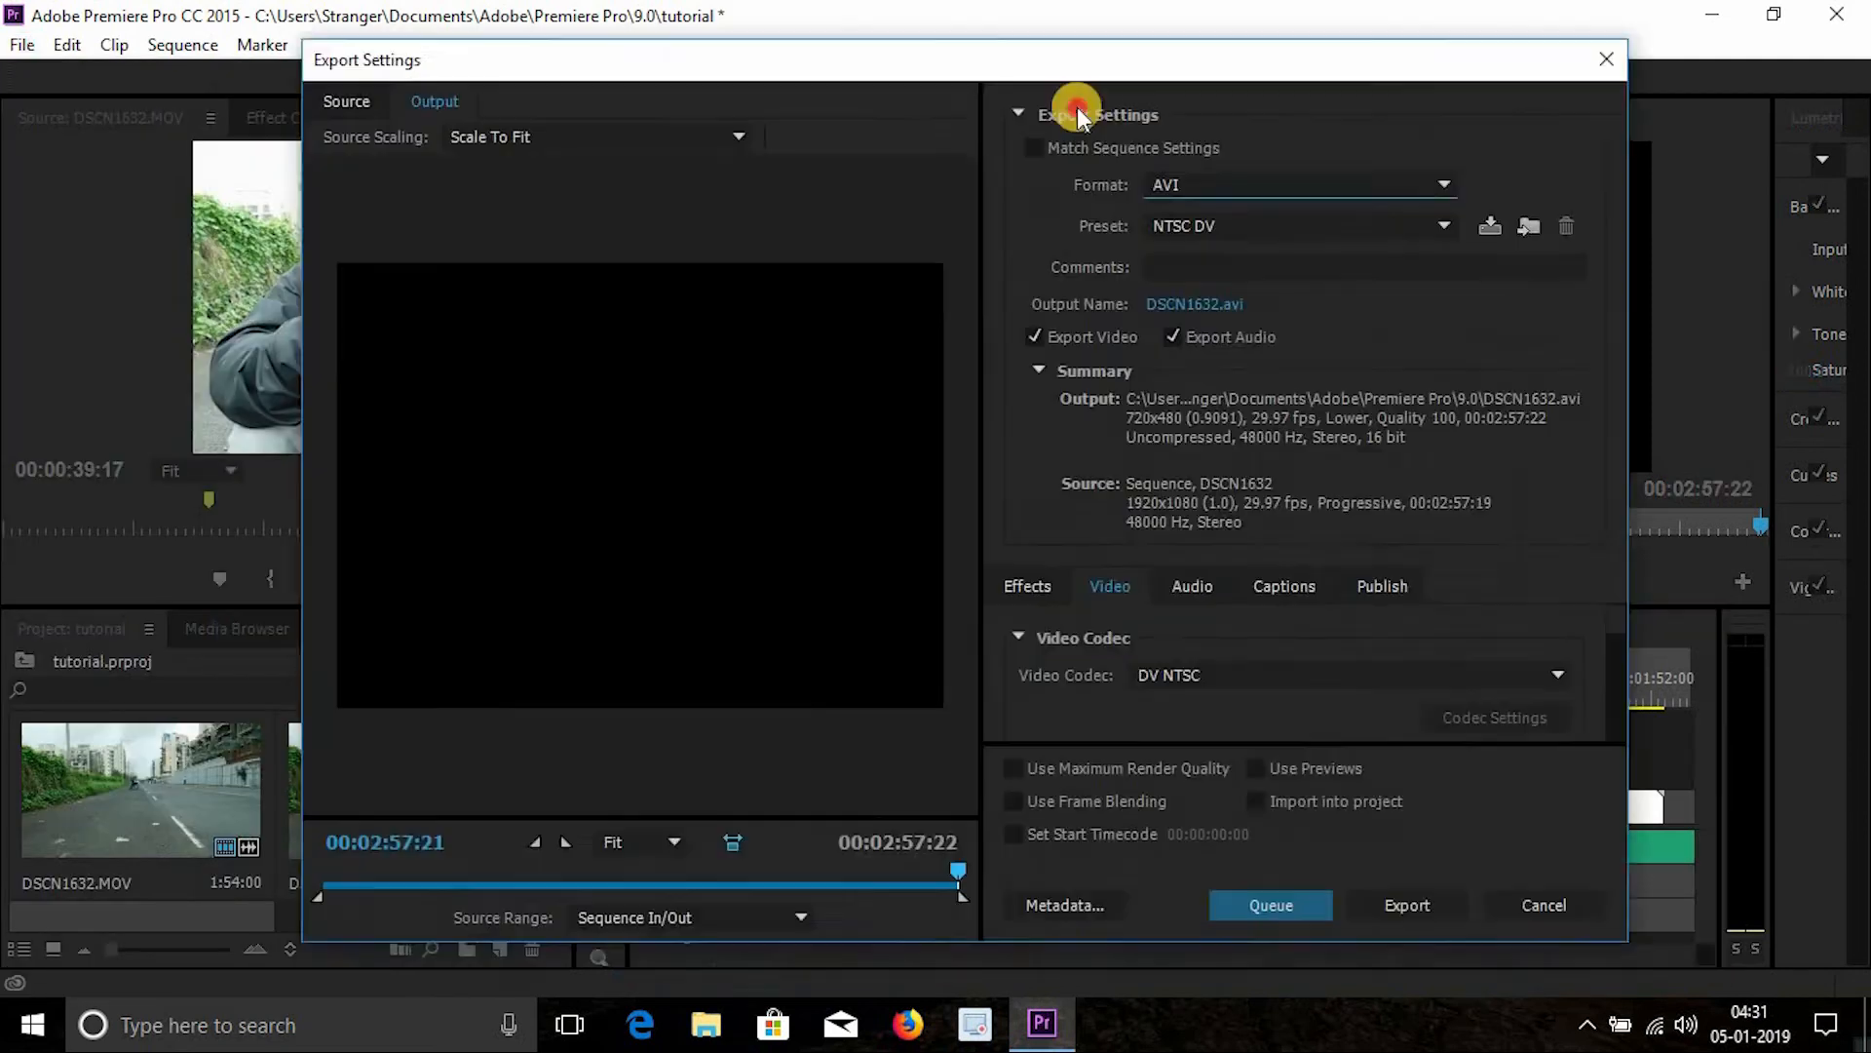
drag(1078, 107, 1316, 92)
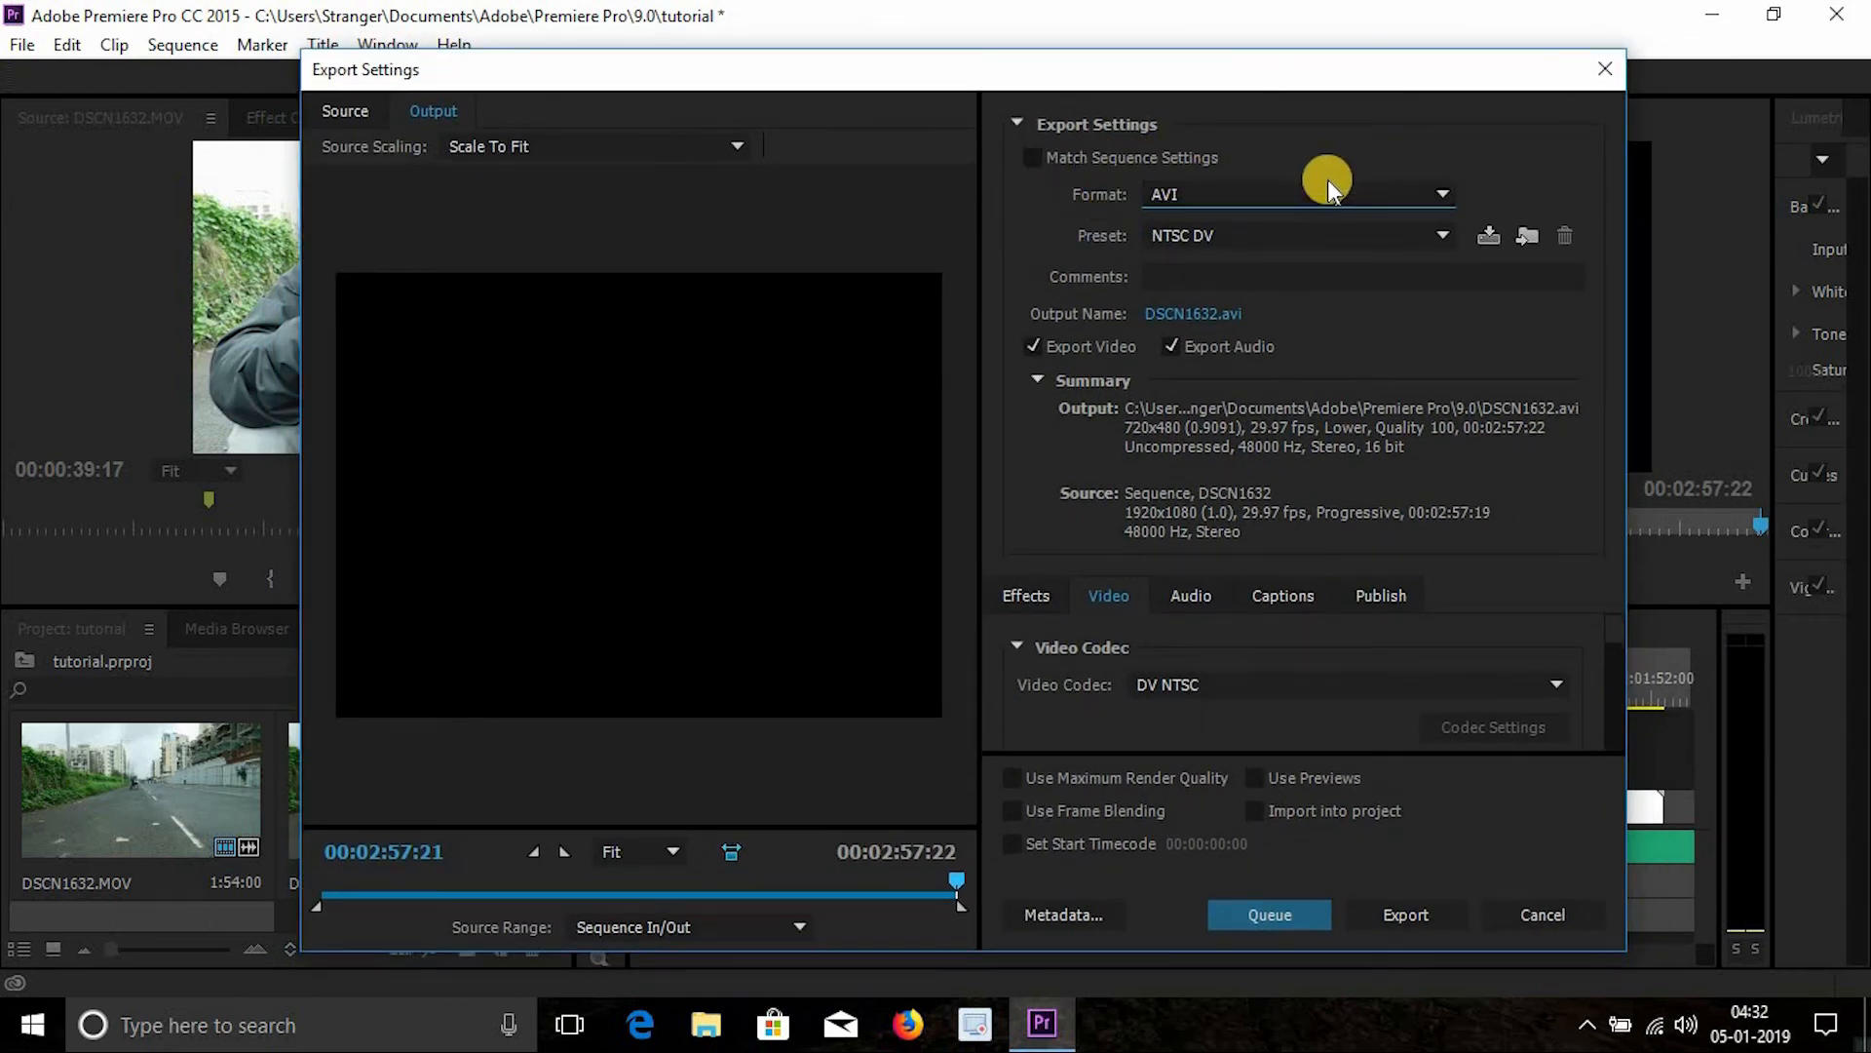
click(1224, 194)
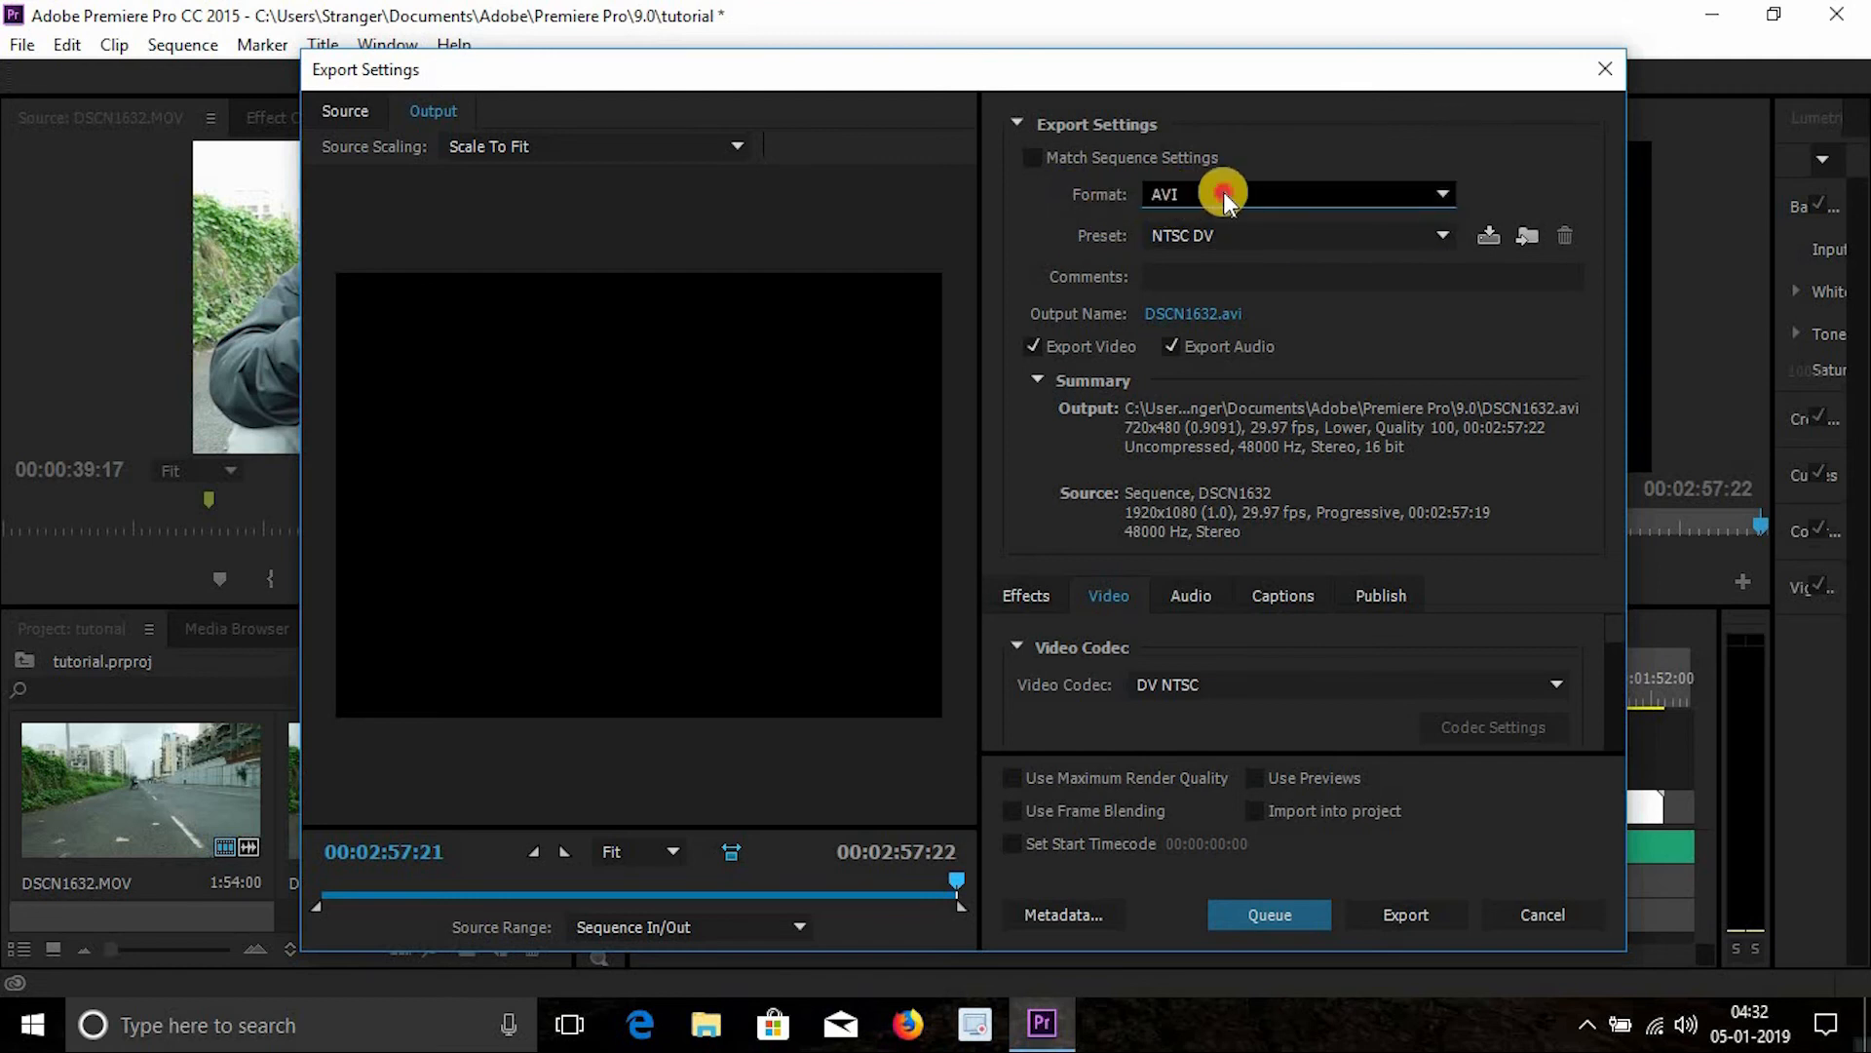
click(1307, 185)
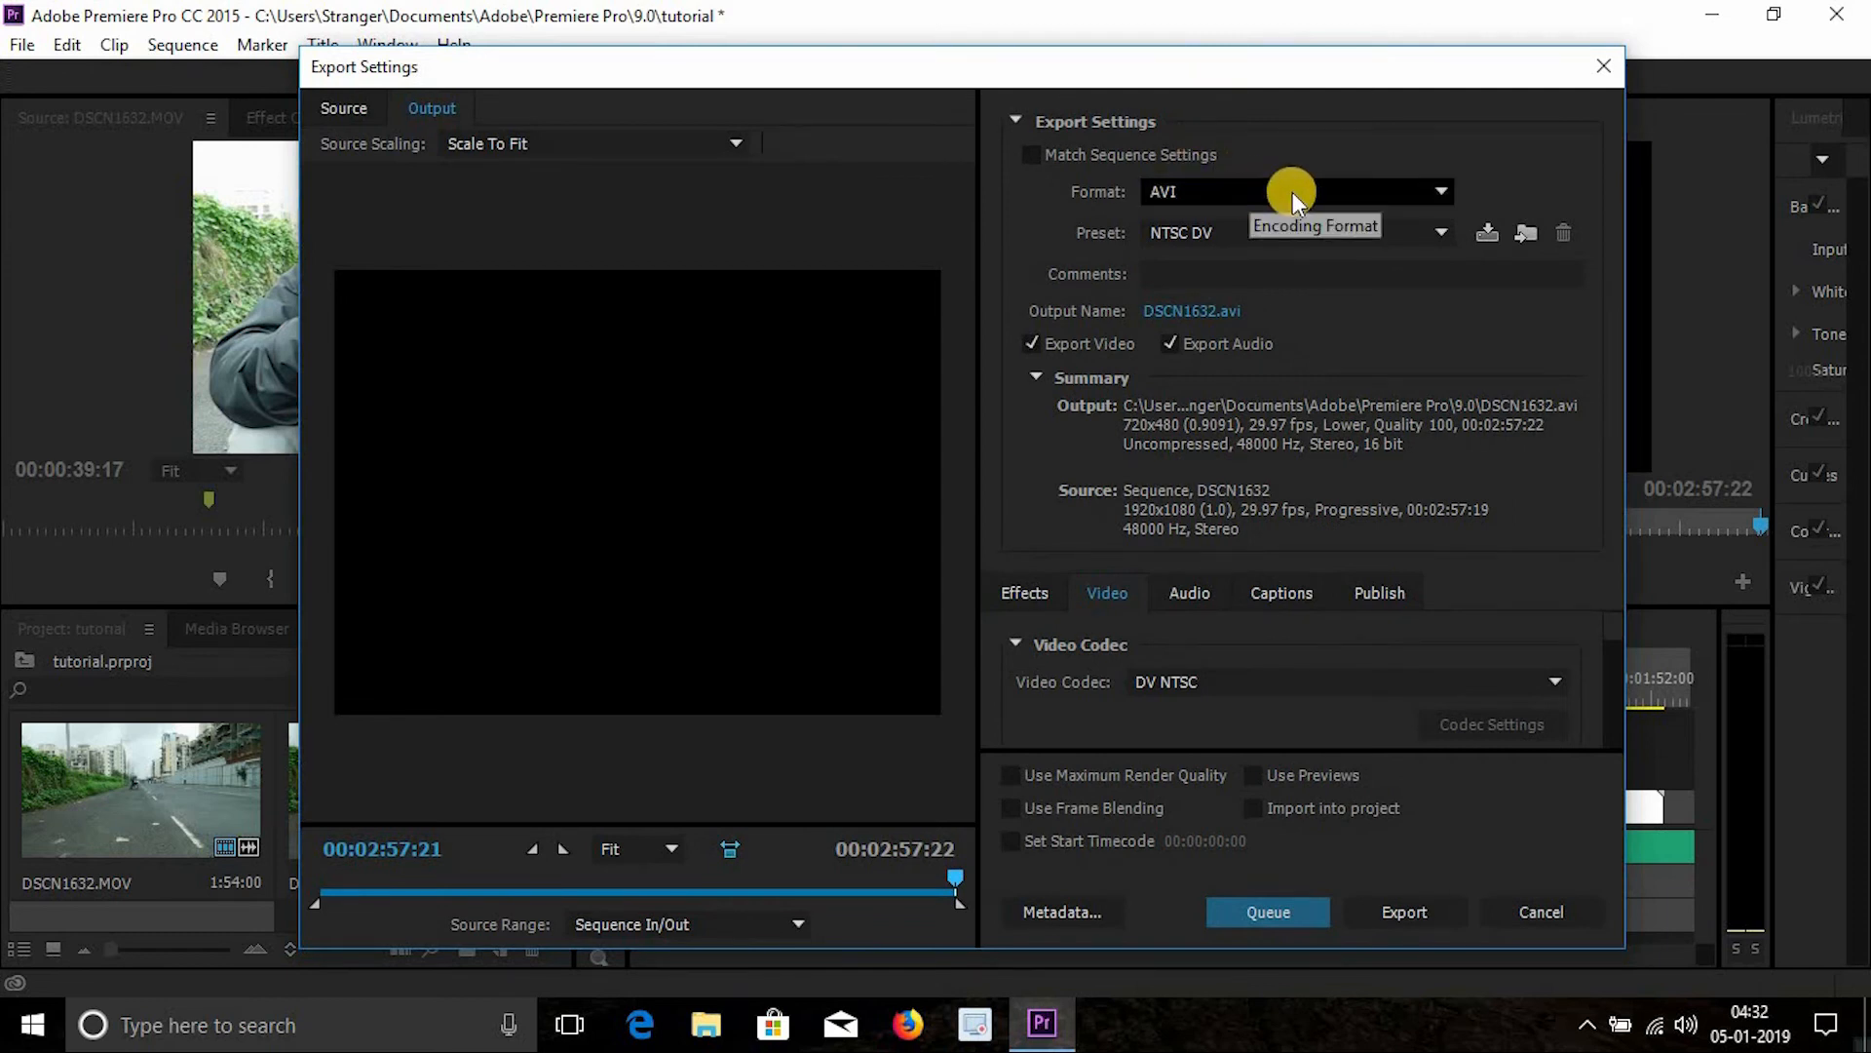
drag(1254, 117, 1248, 115)
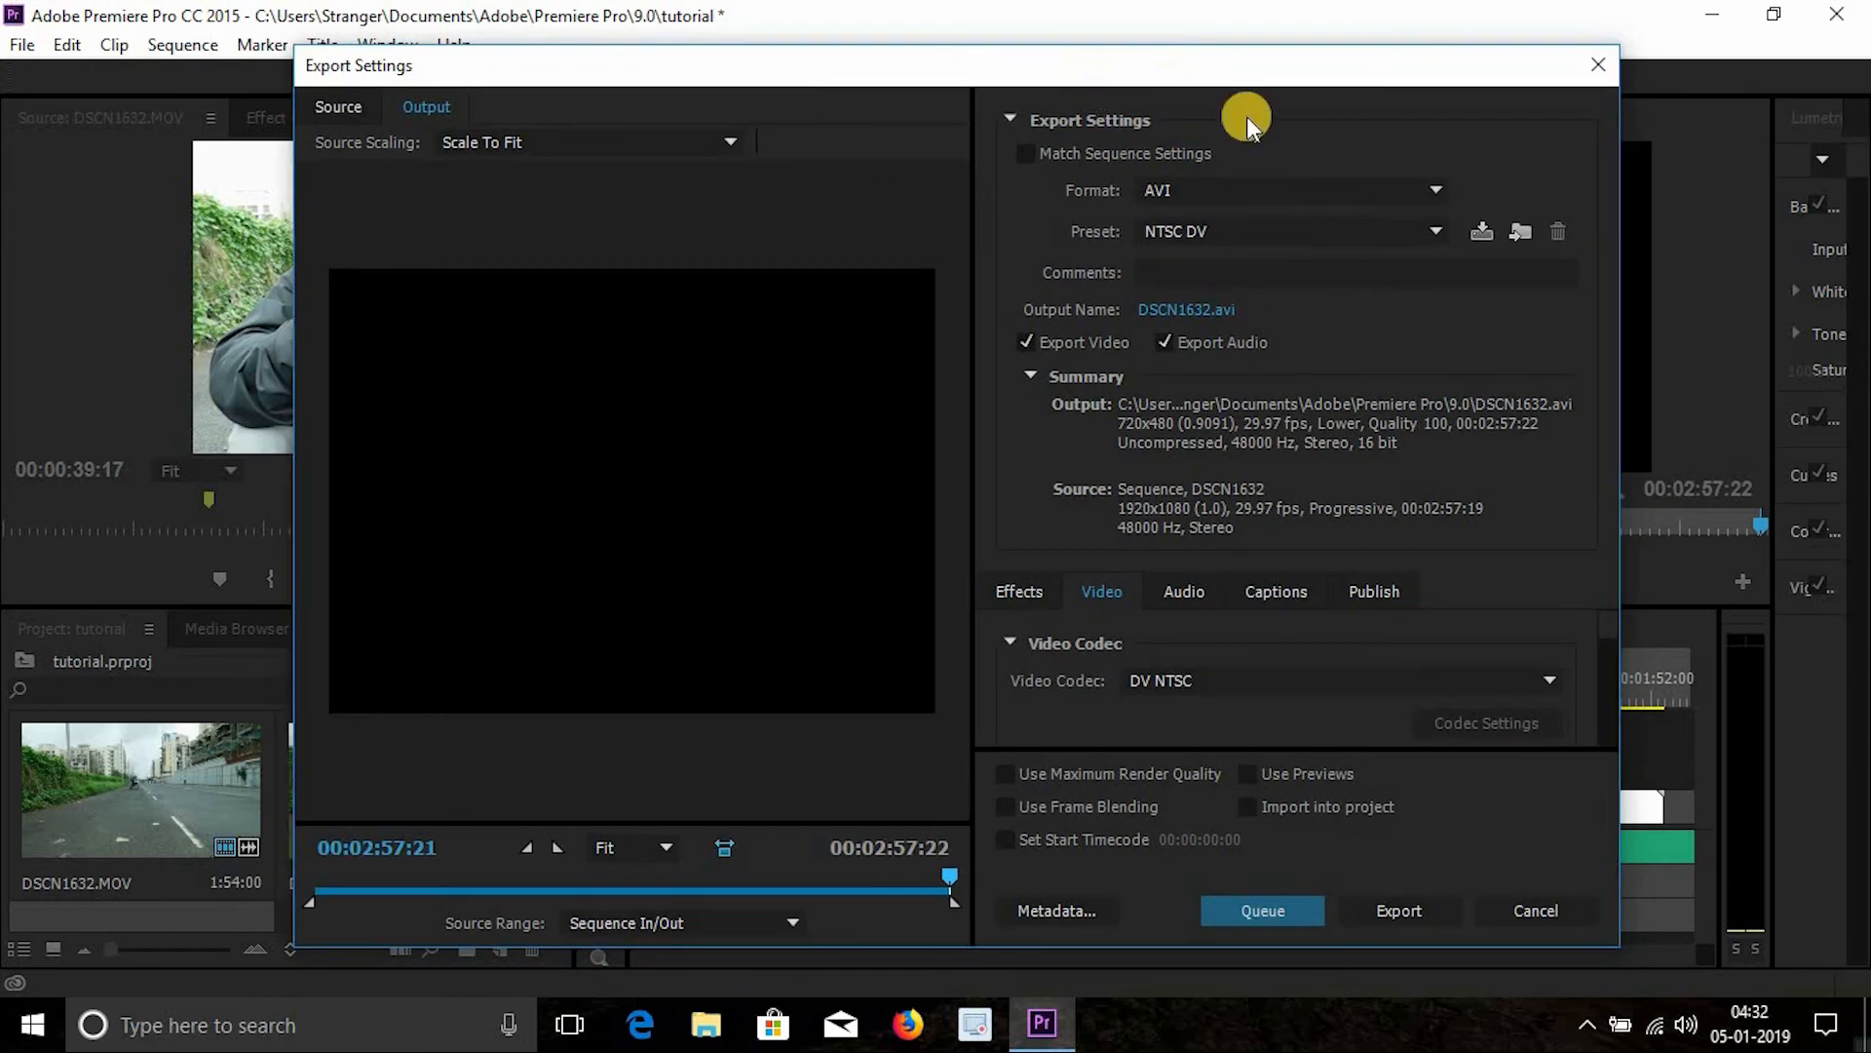
click(1287, 190)
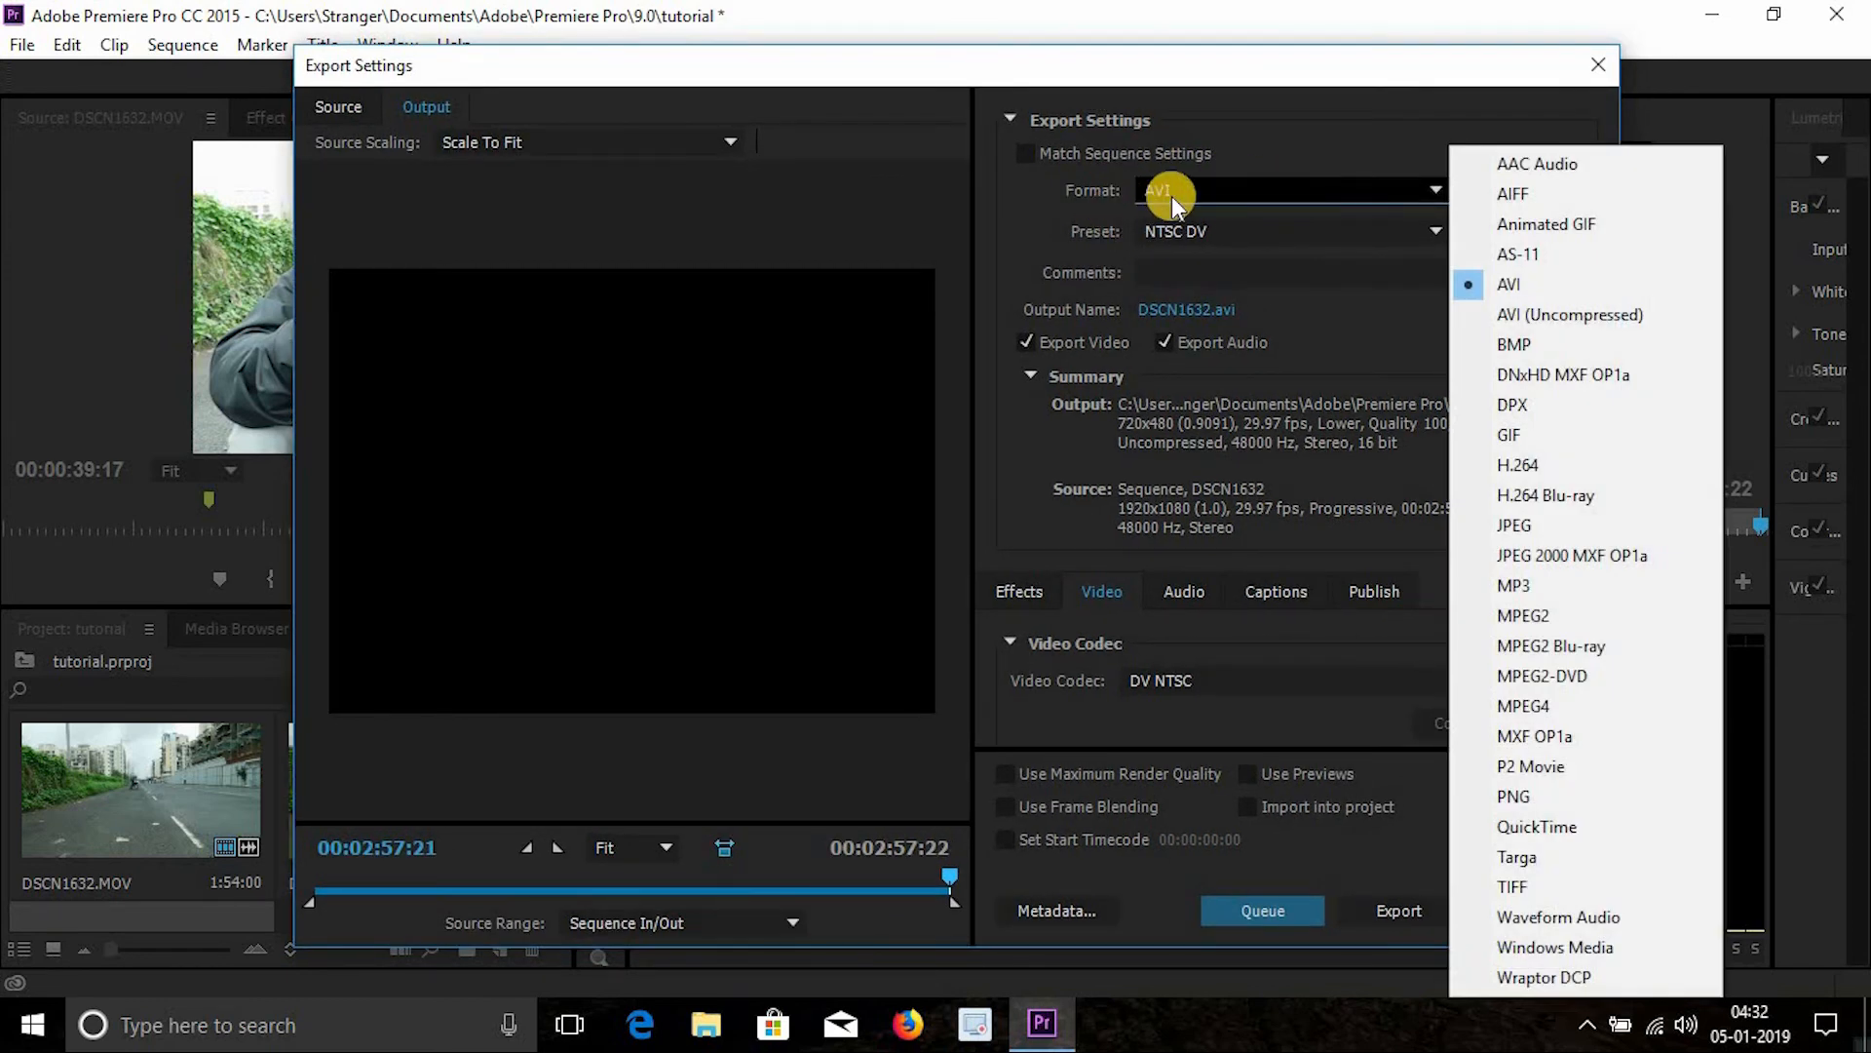
click(1540, 473)
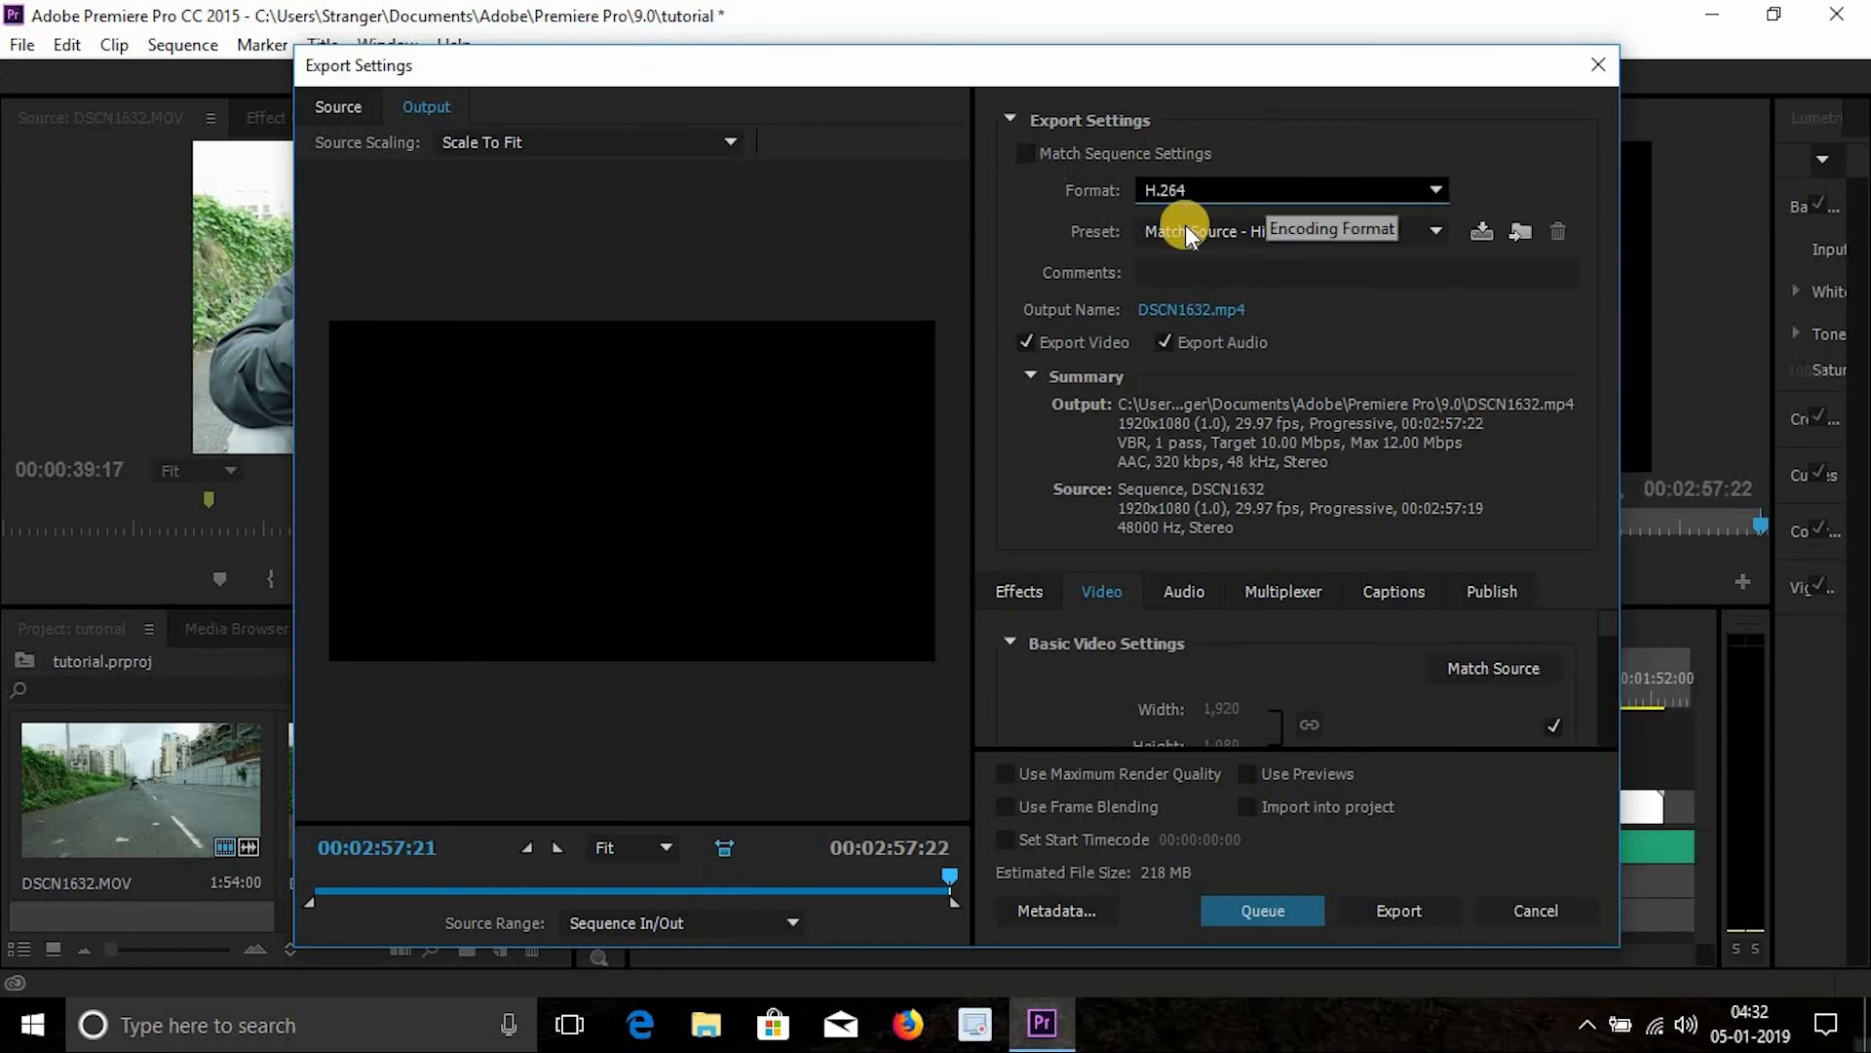
- Set the export preset to YouTube 1080p HD
click(1240, 231)
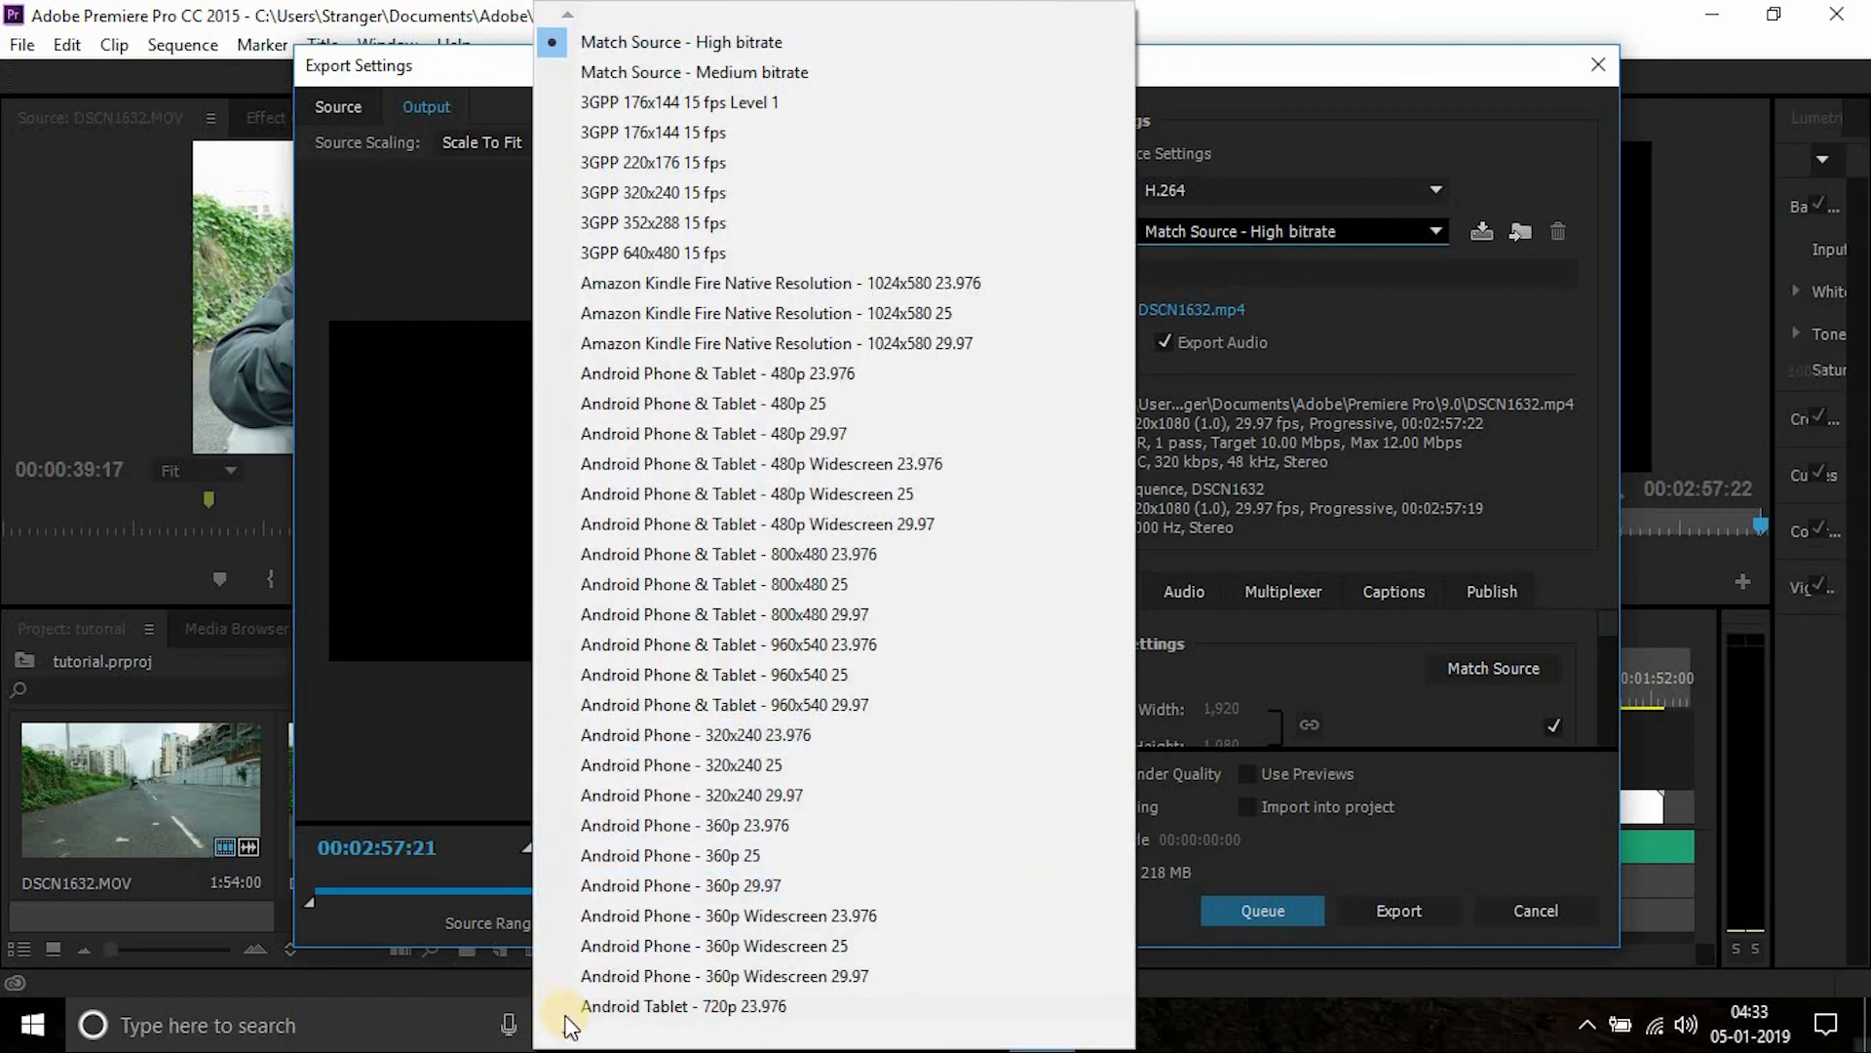
click(563, 1034)
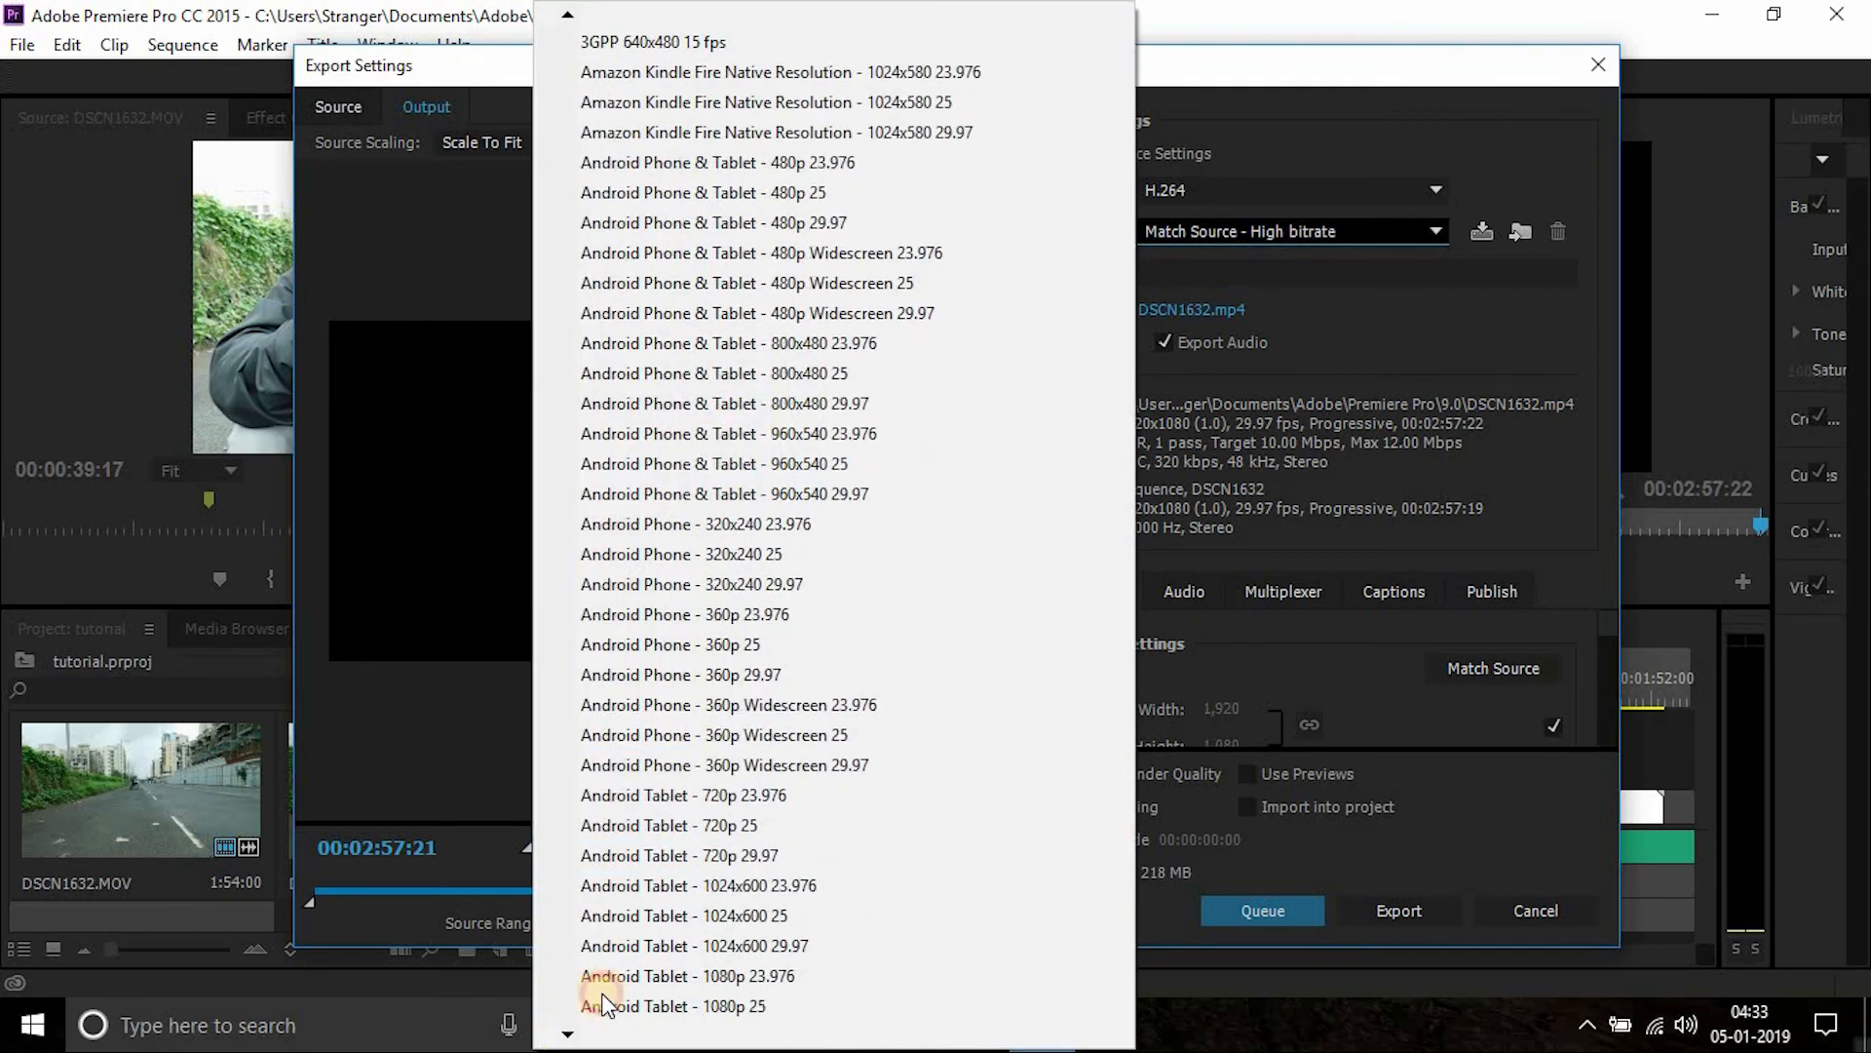
scroll(608, 994, down, 5)
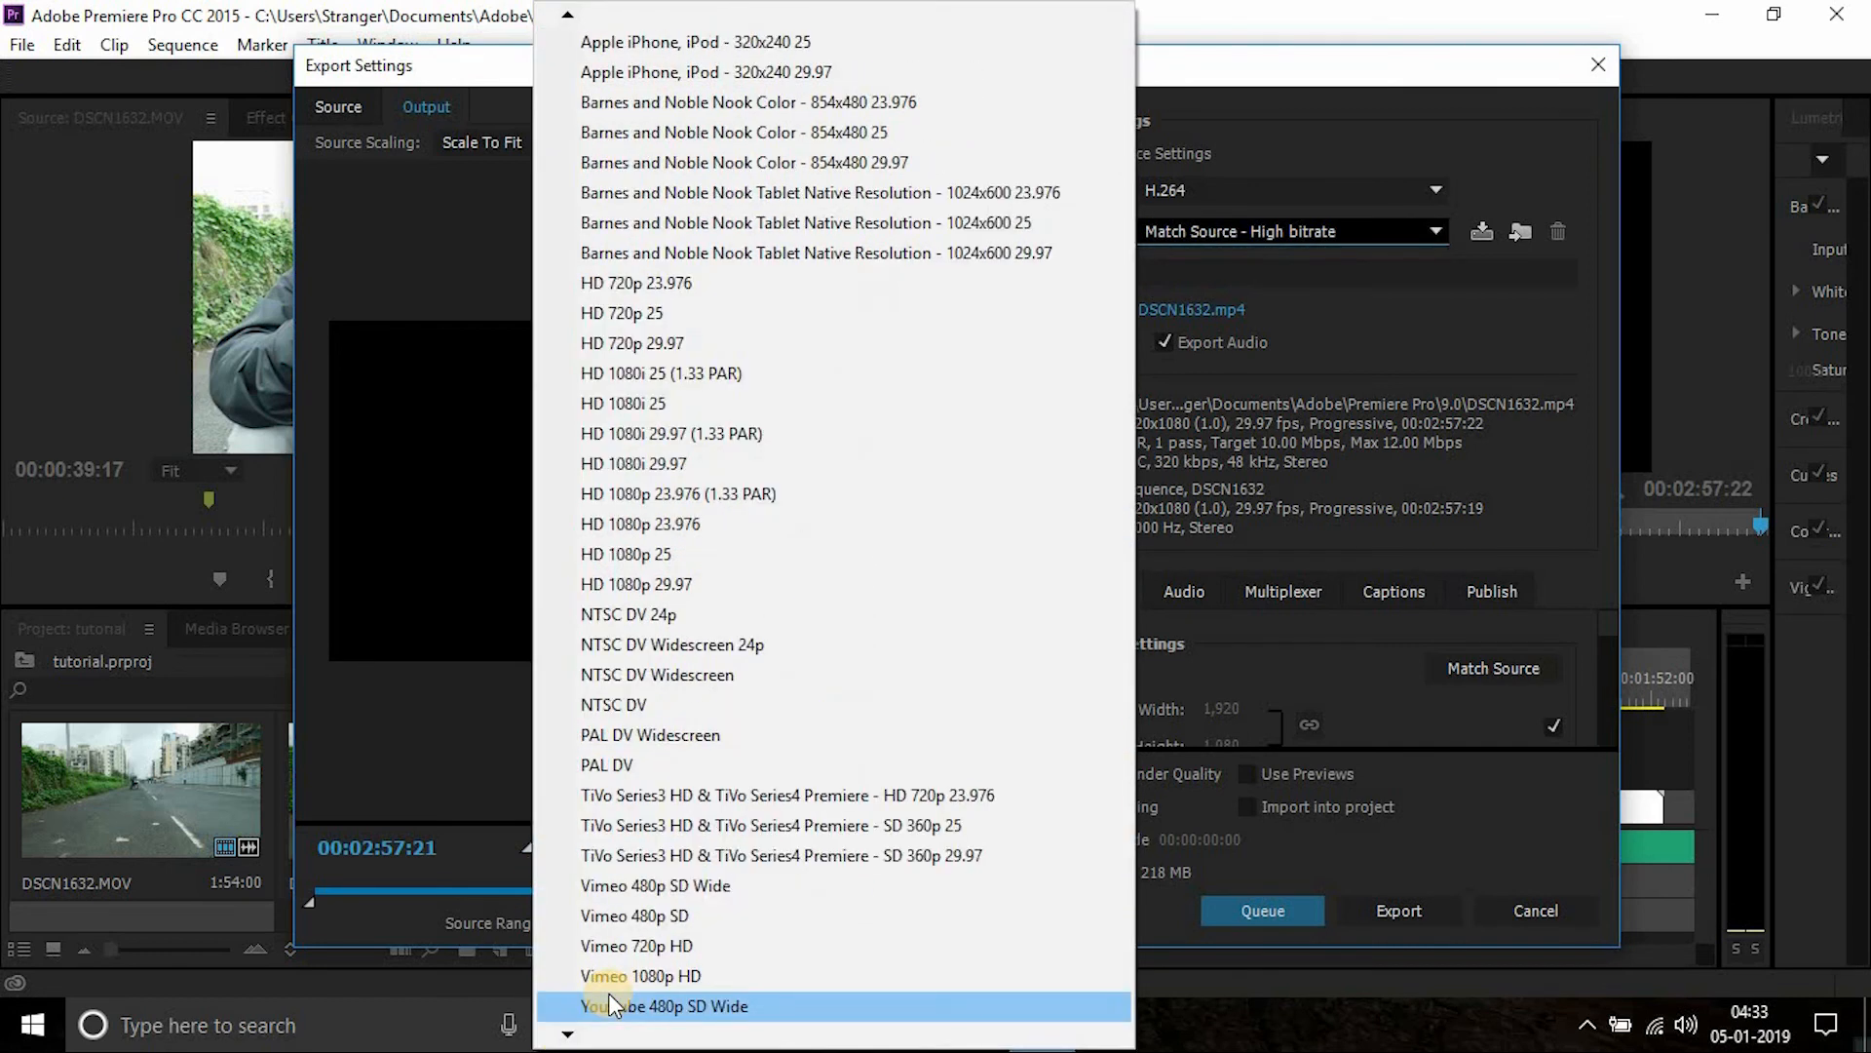
click(567, 1033)
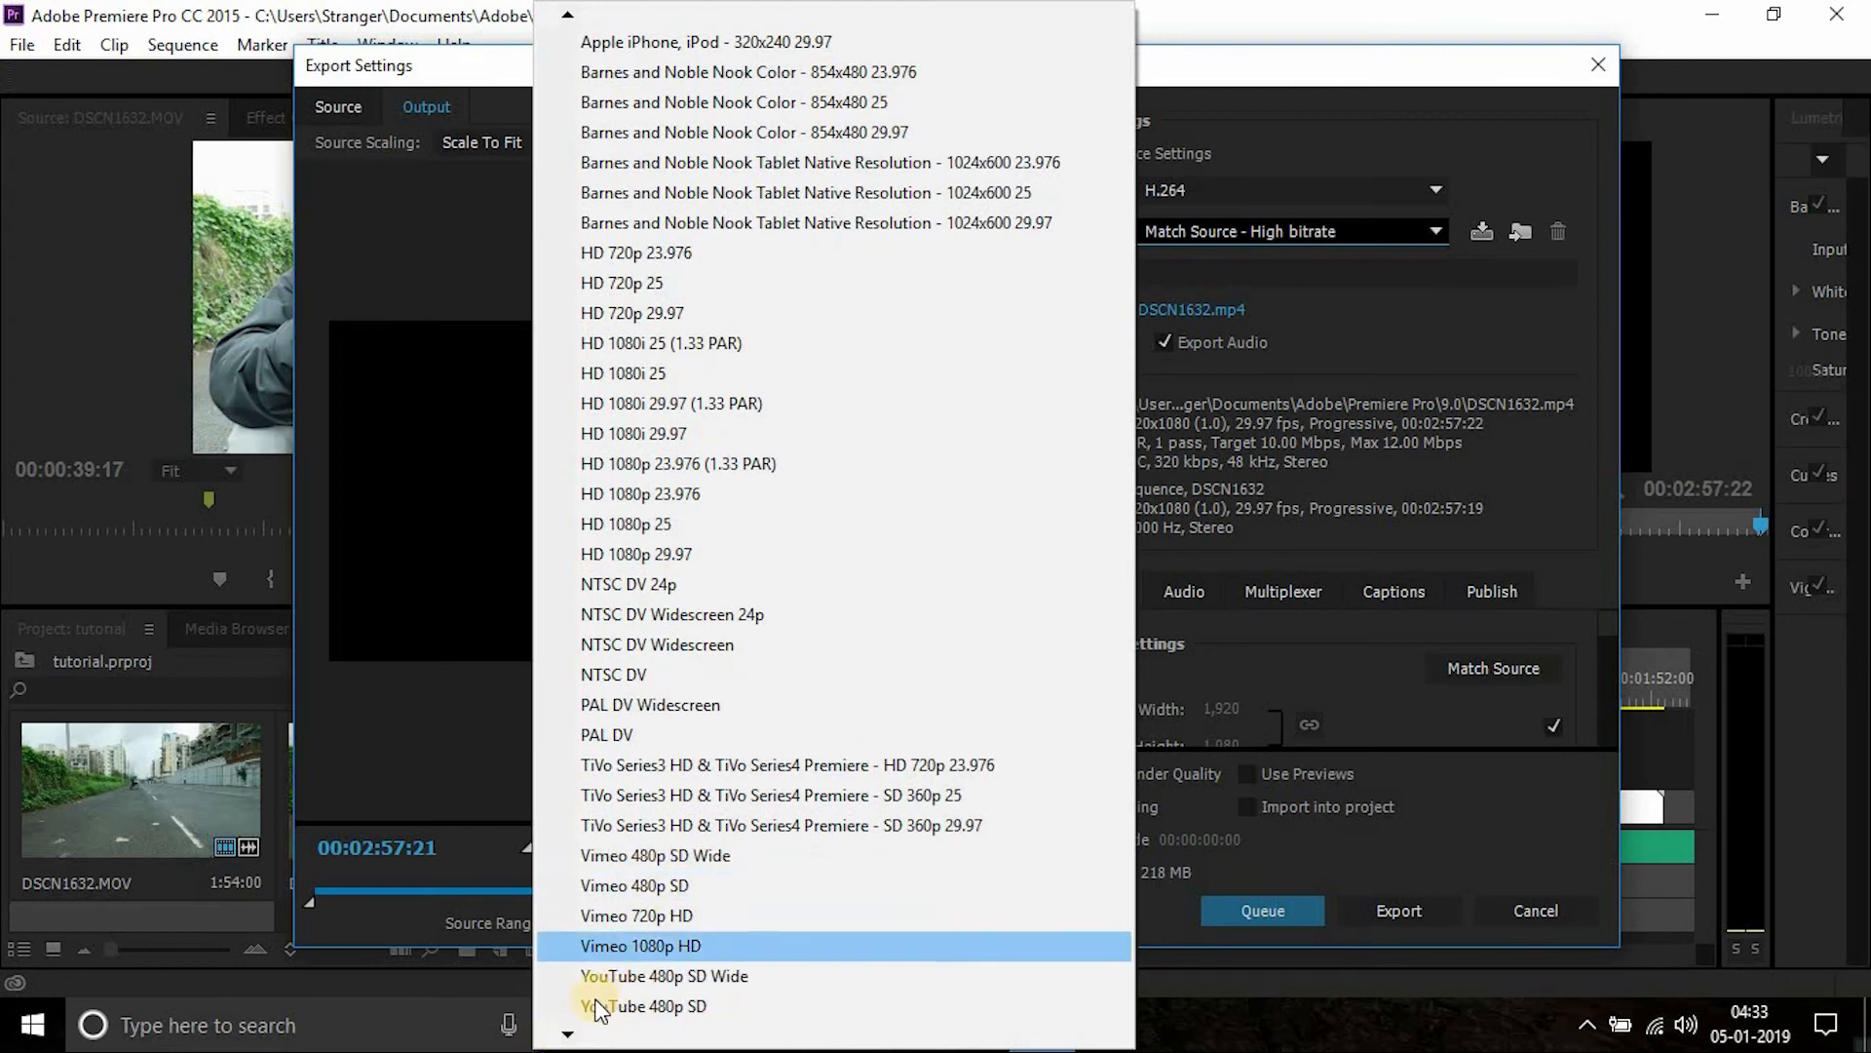
click(568, 1033)
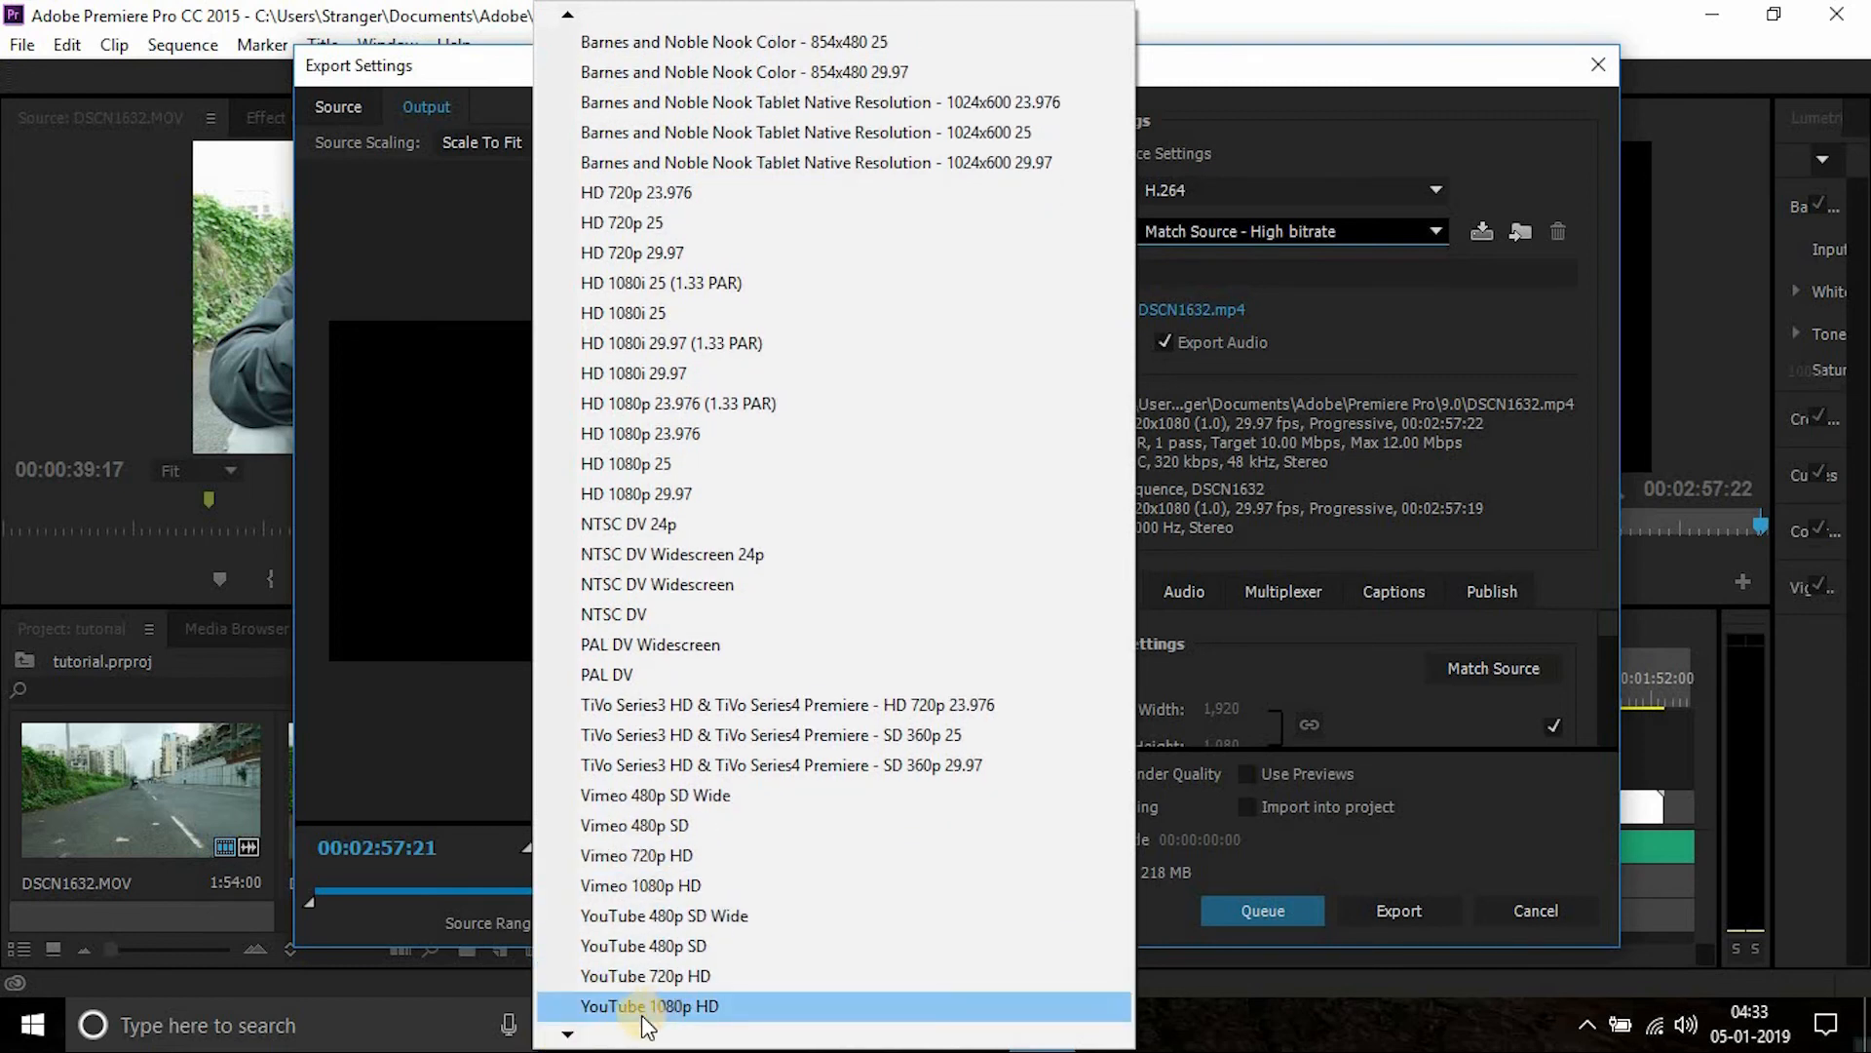
click(719, 1010)
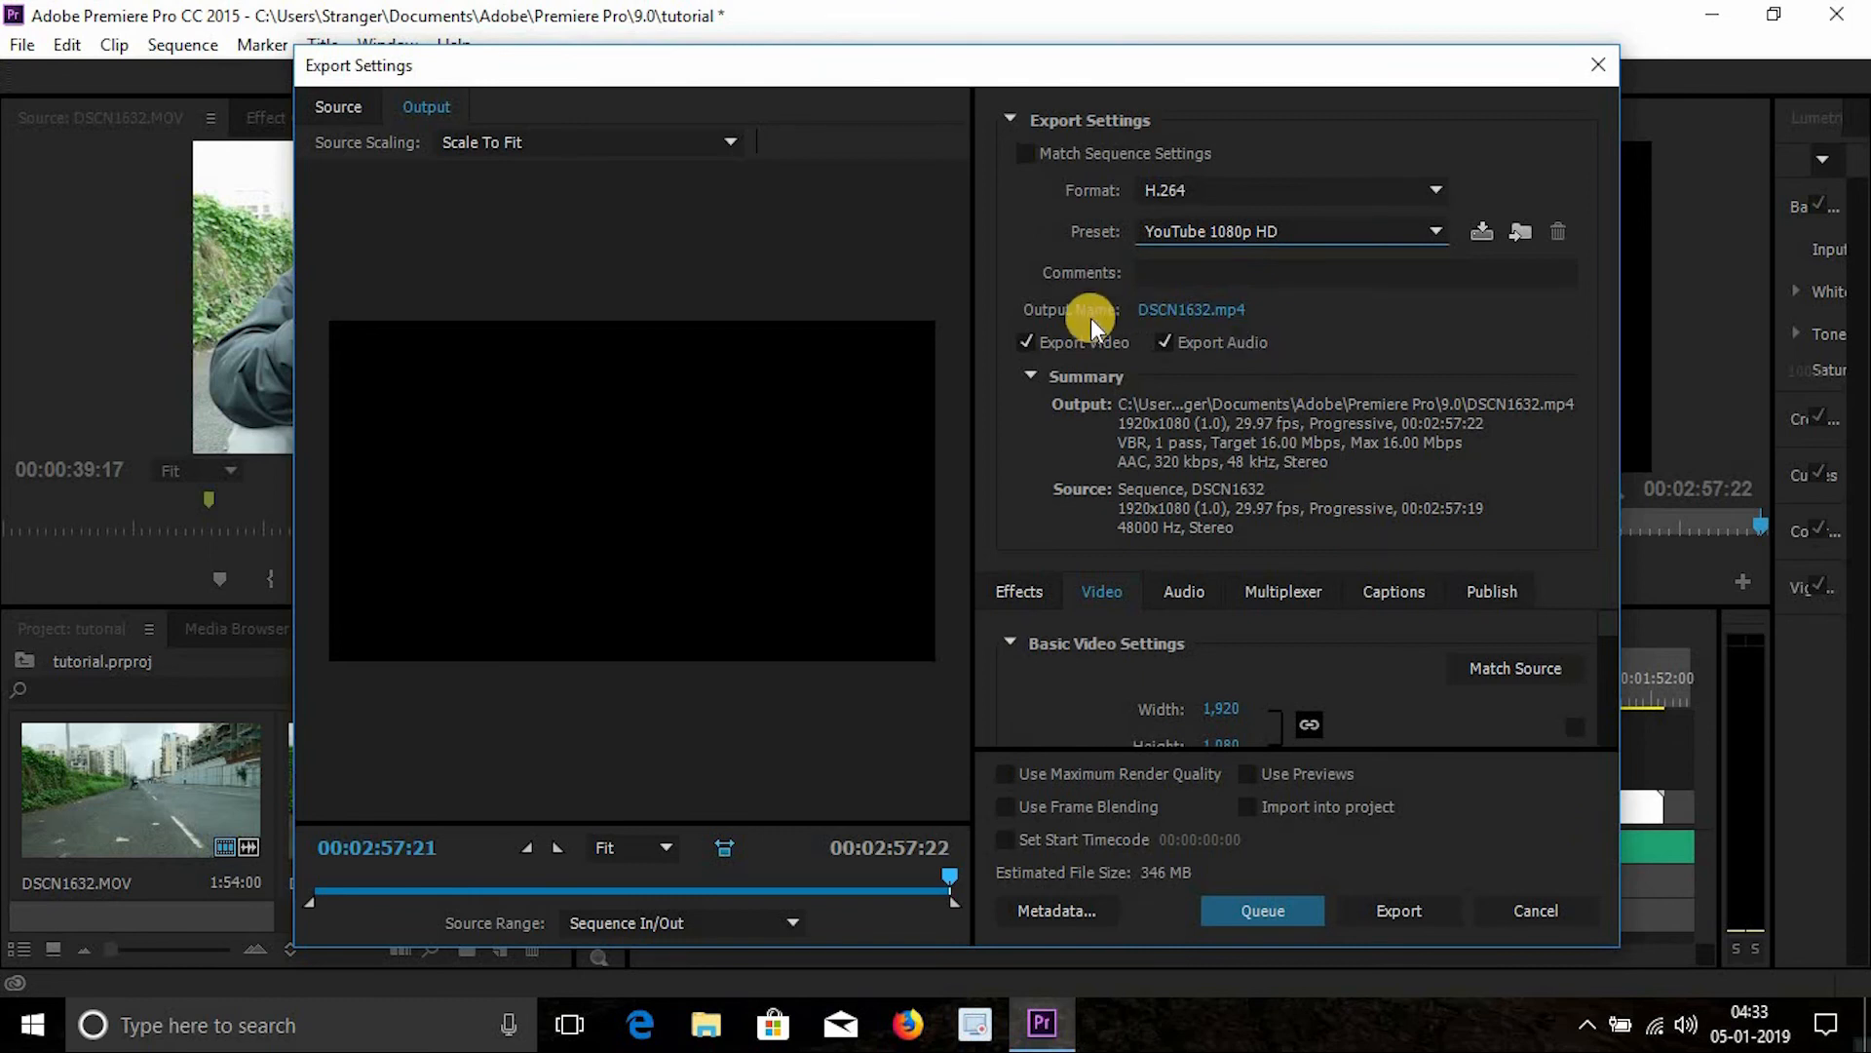
- Name the output file tutorial and save it to the Desktop
click(1191, 309)
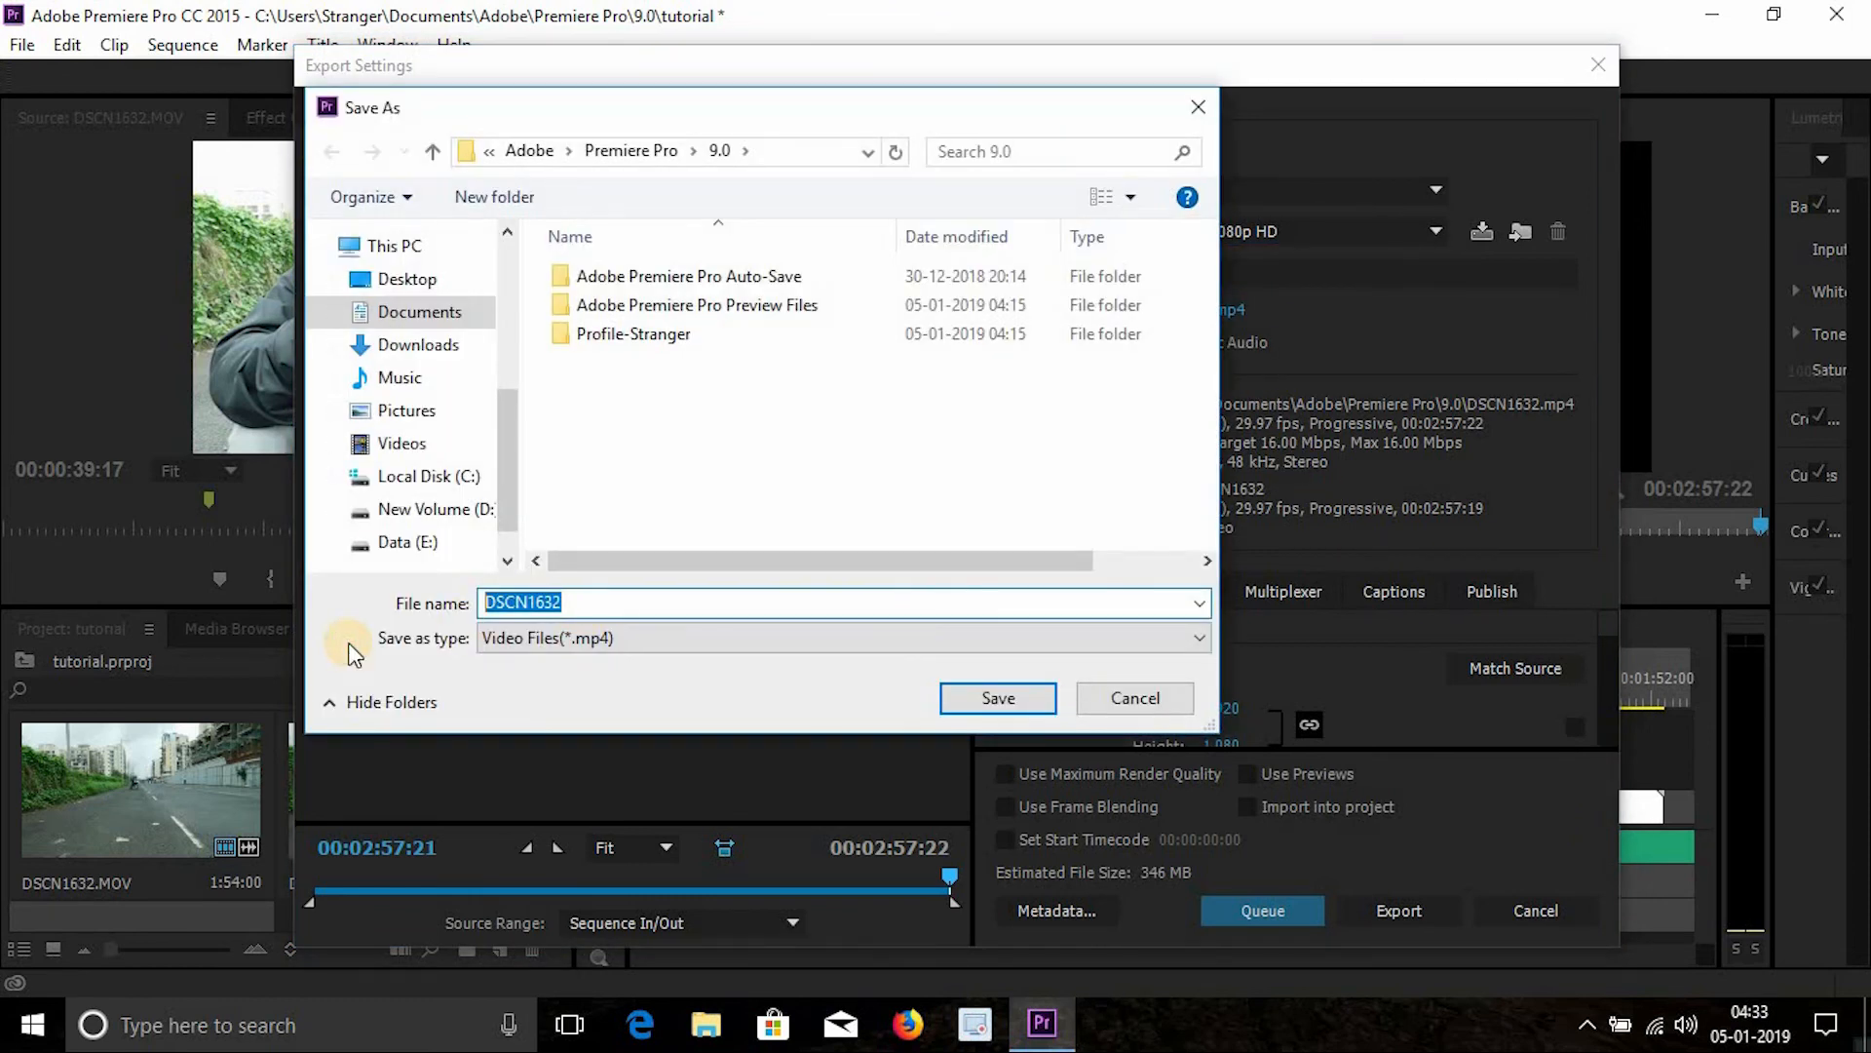
text(tu)
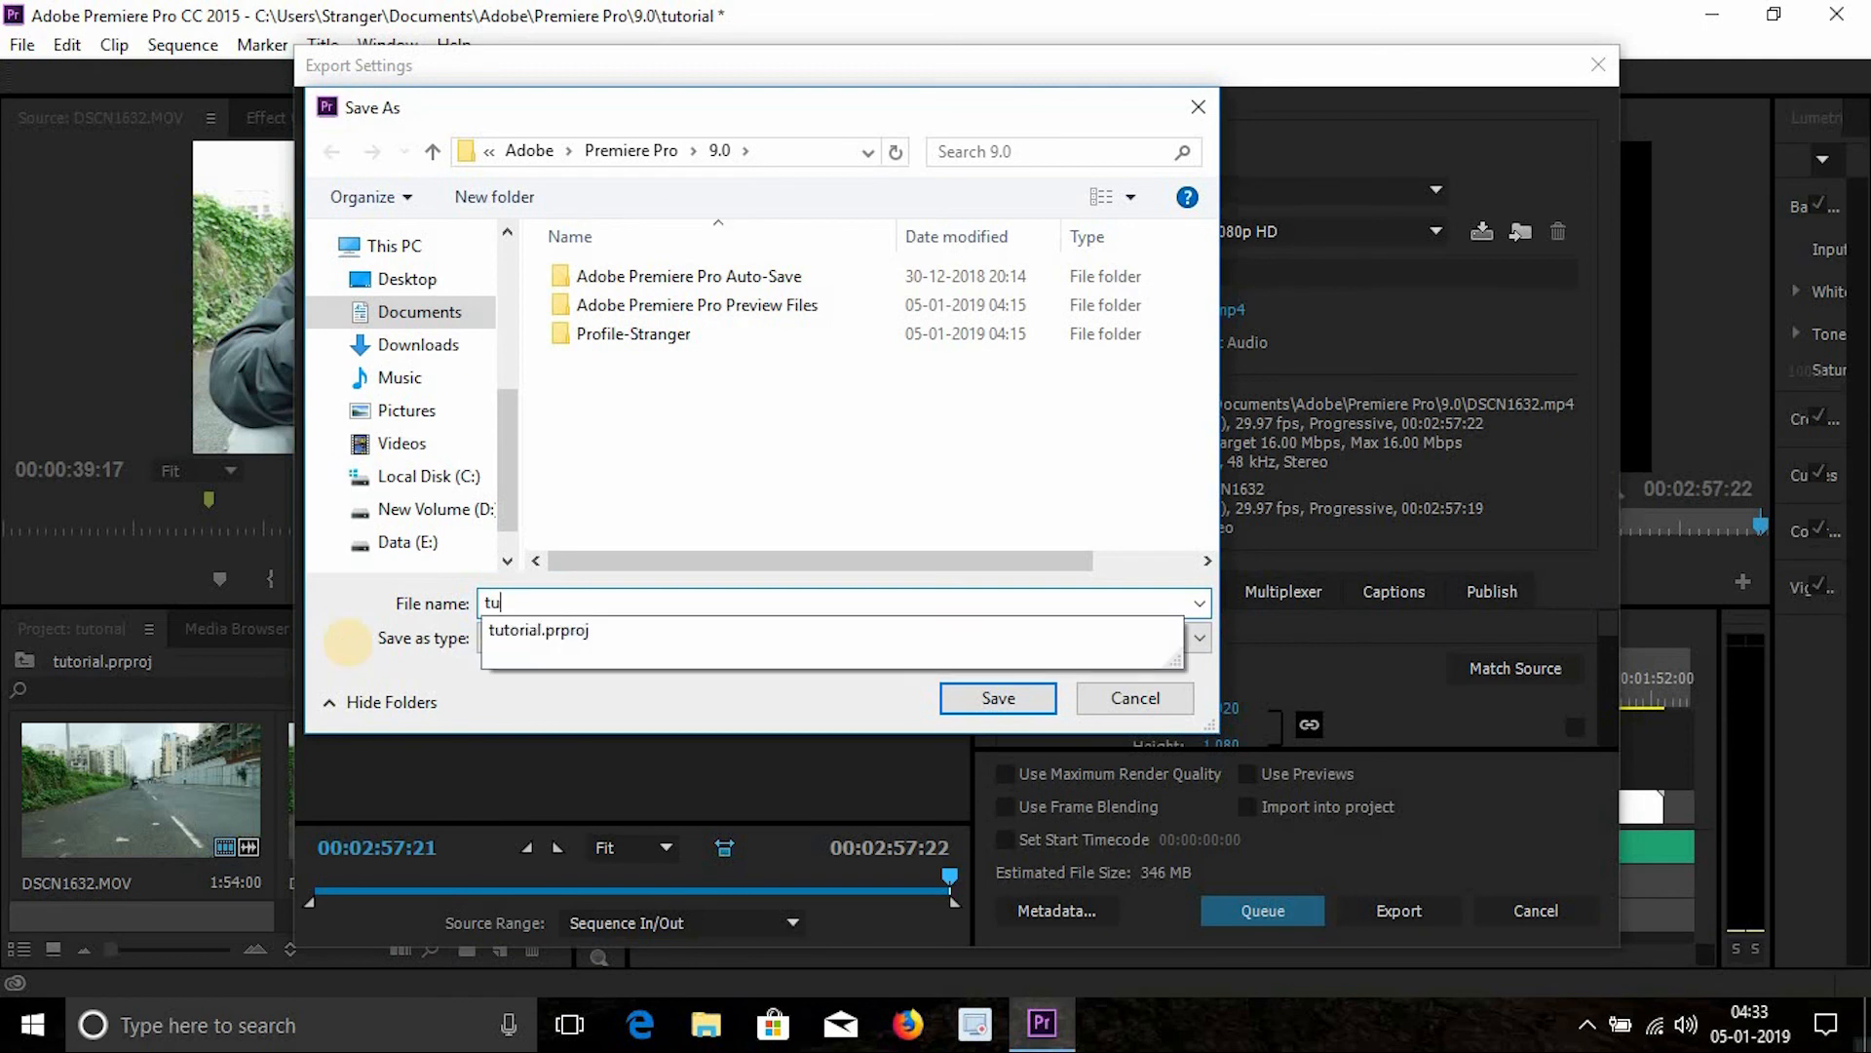
text(tur)
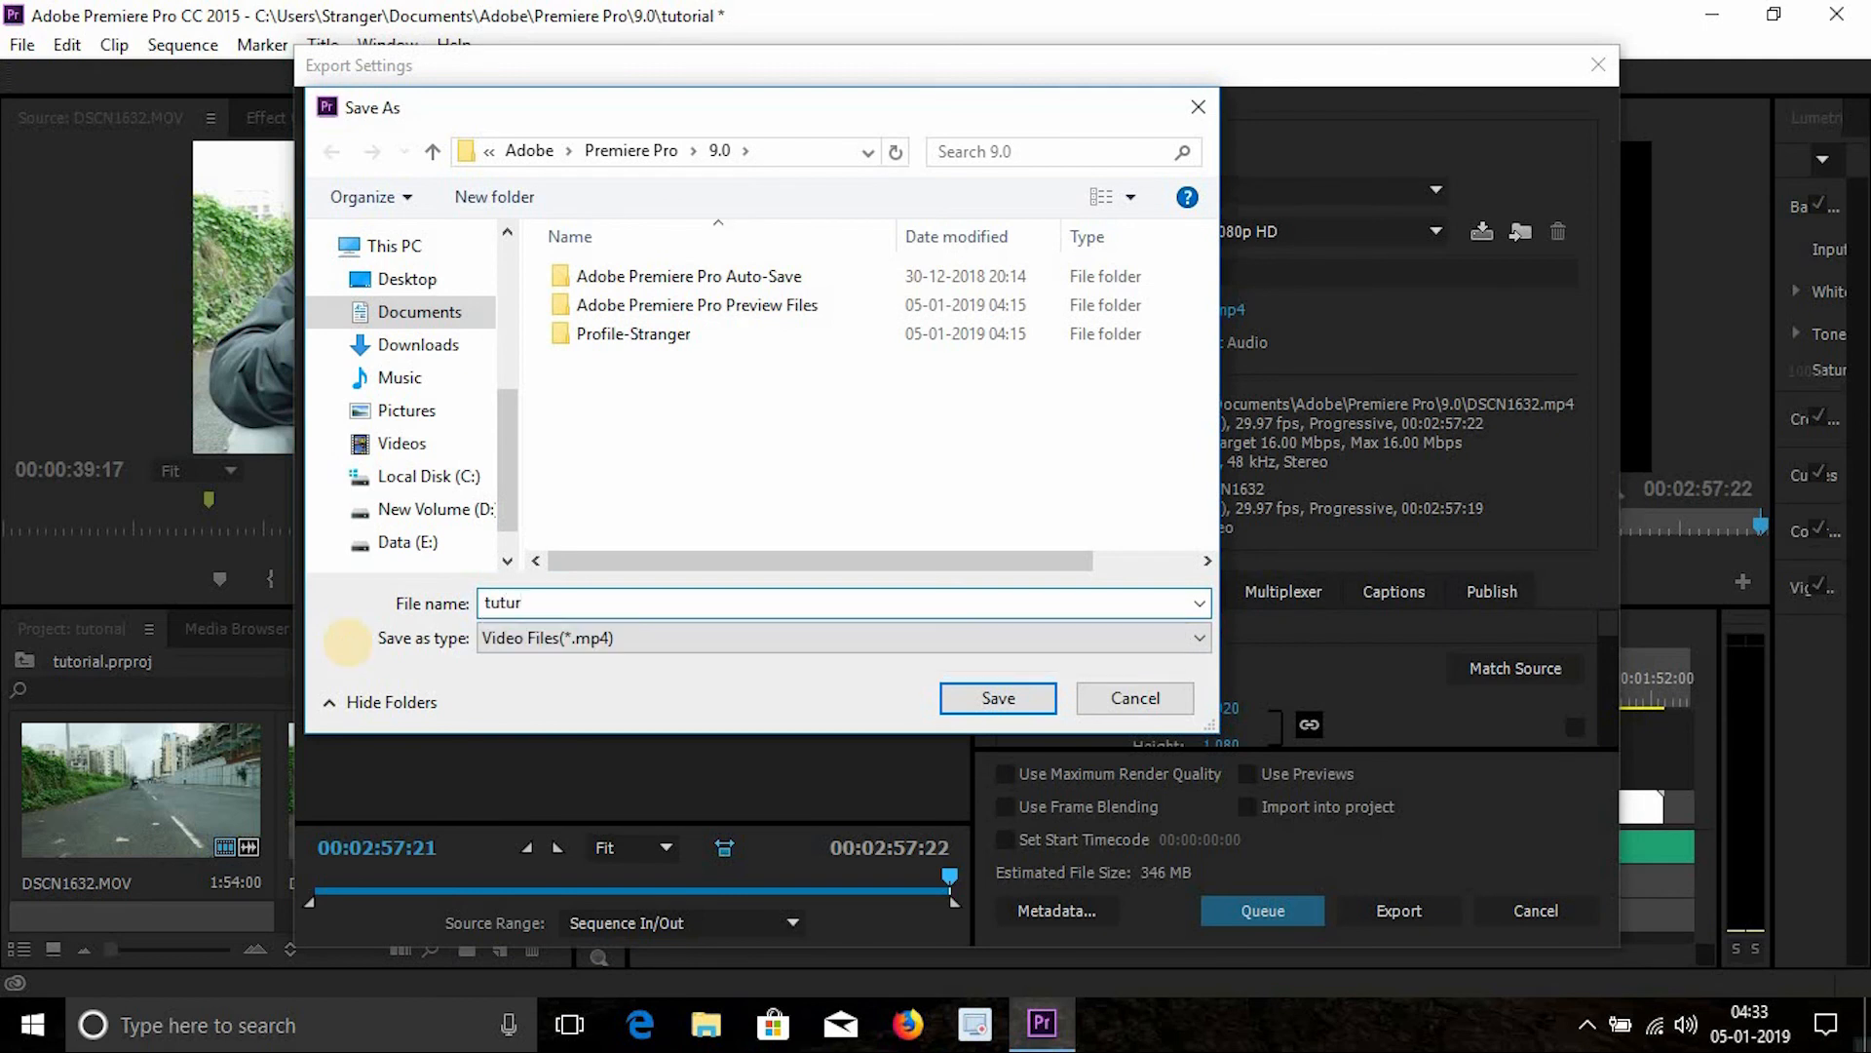
text(ial)
click(408, 279)
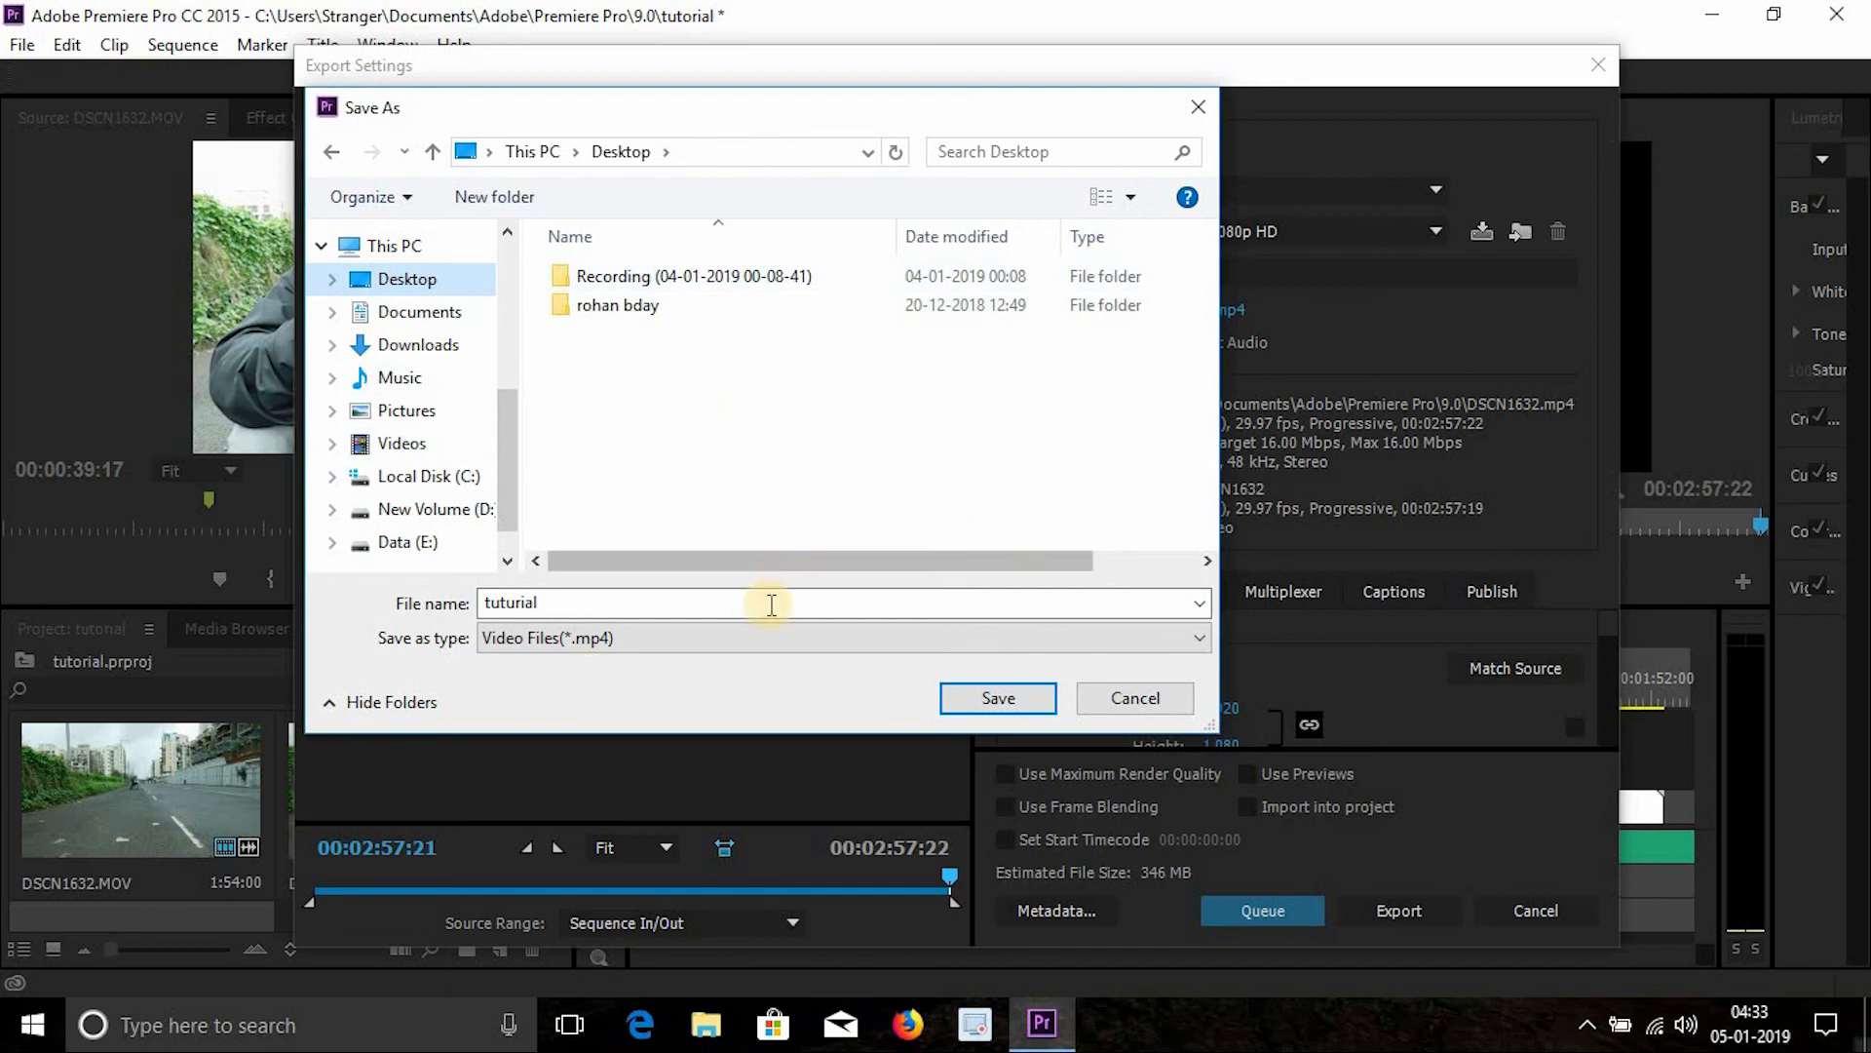
click(982, 698)
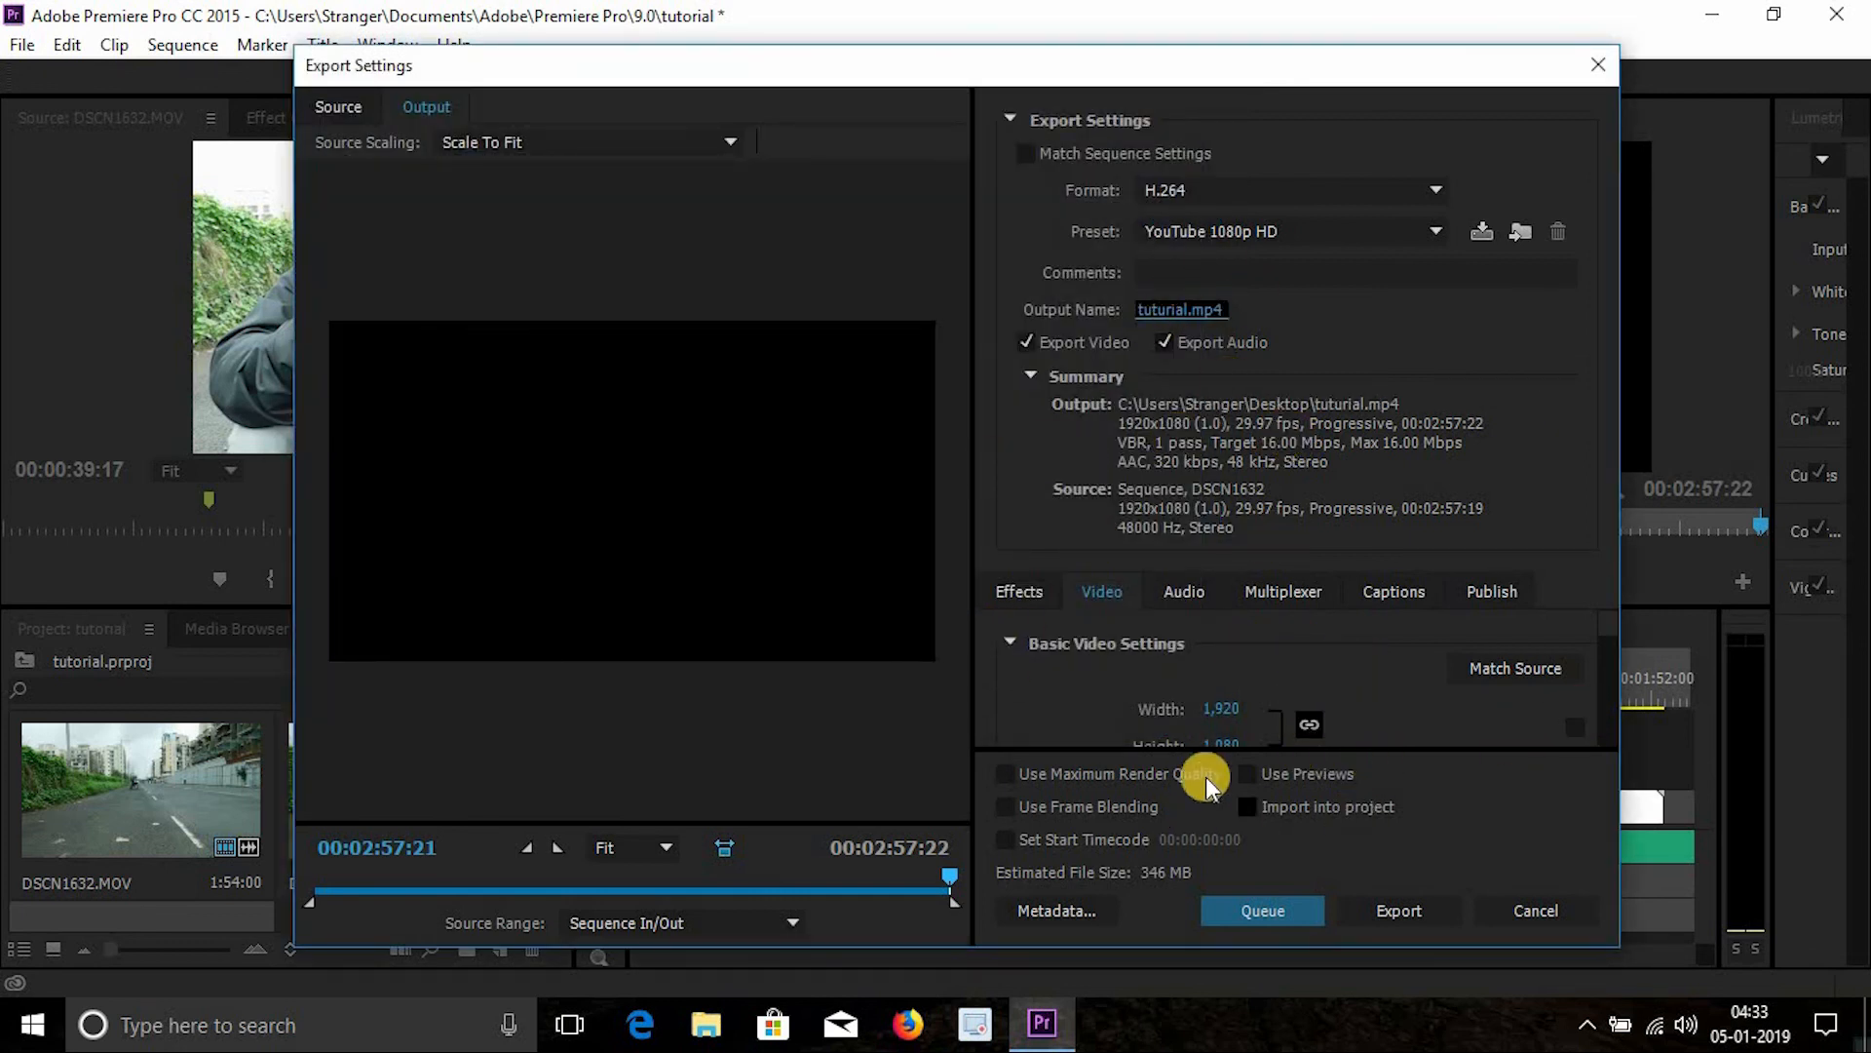
- Export the sequence as tutorial.mp4 with the chosen settings
click(1086, 783)
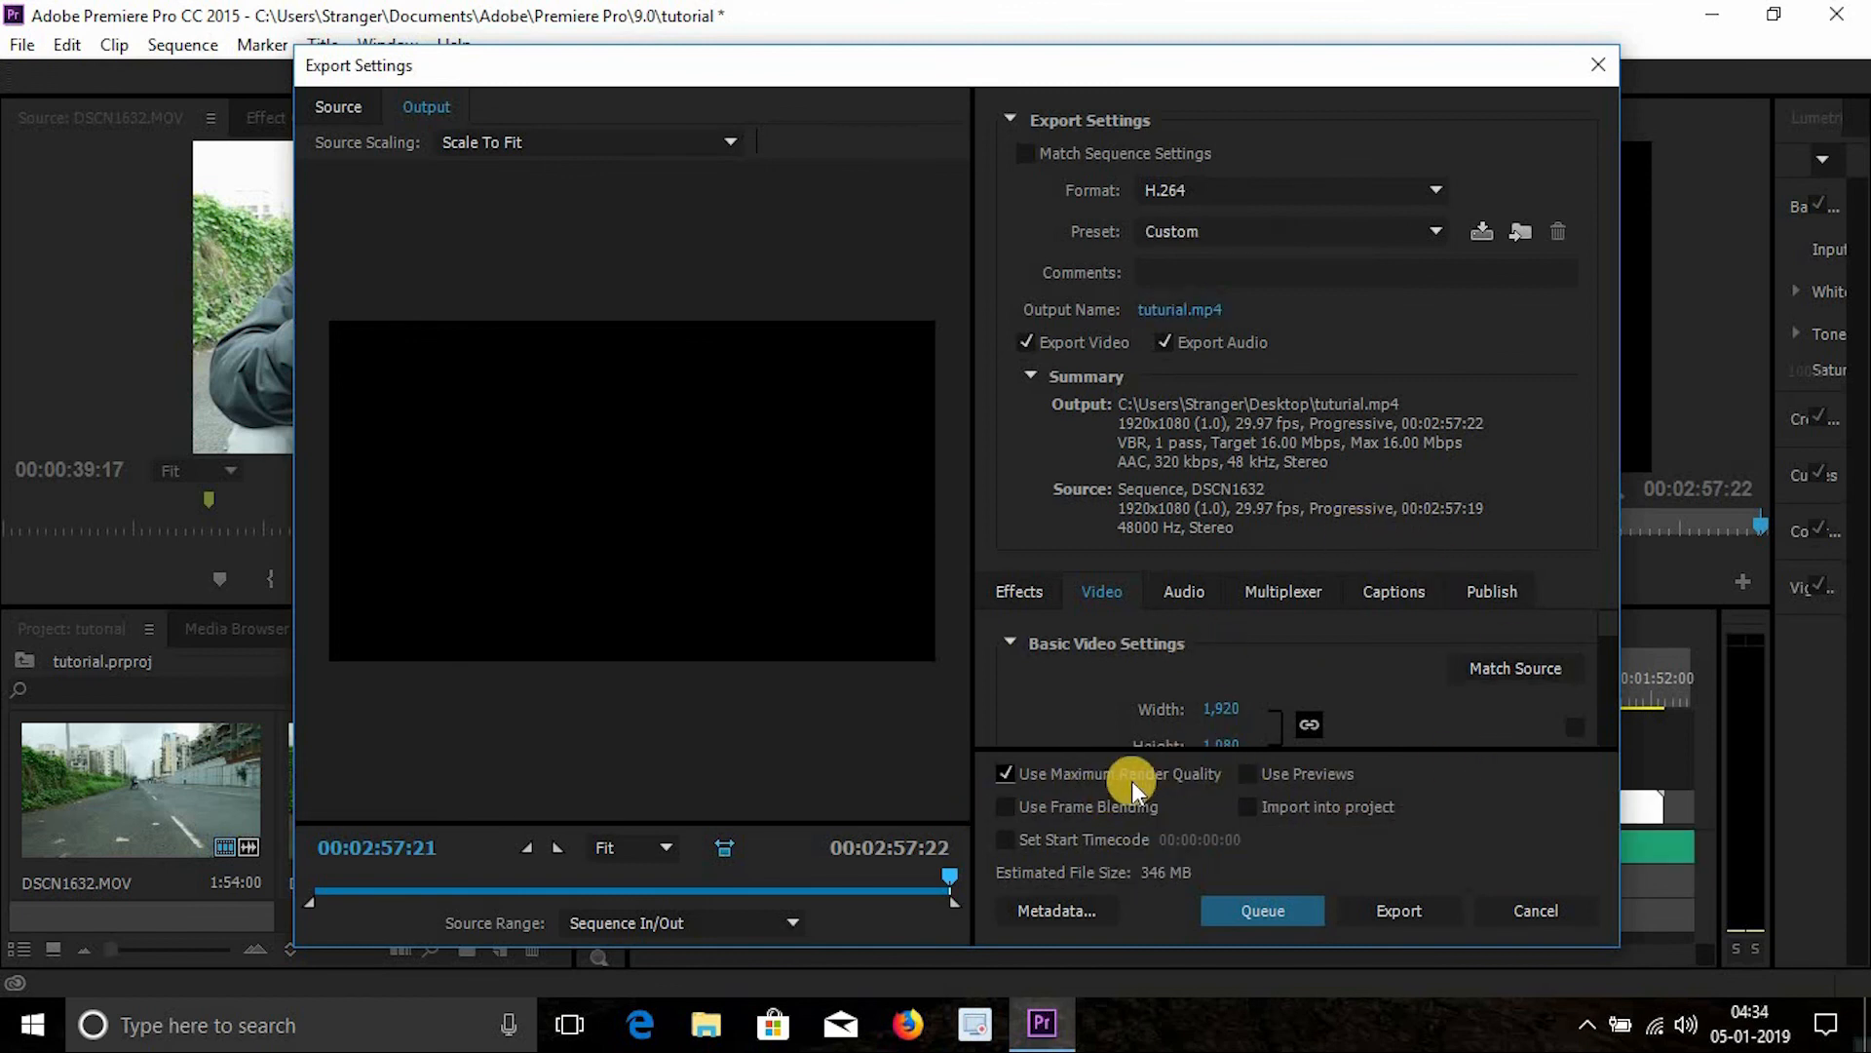
click(1004, 775)
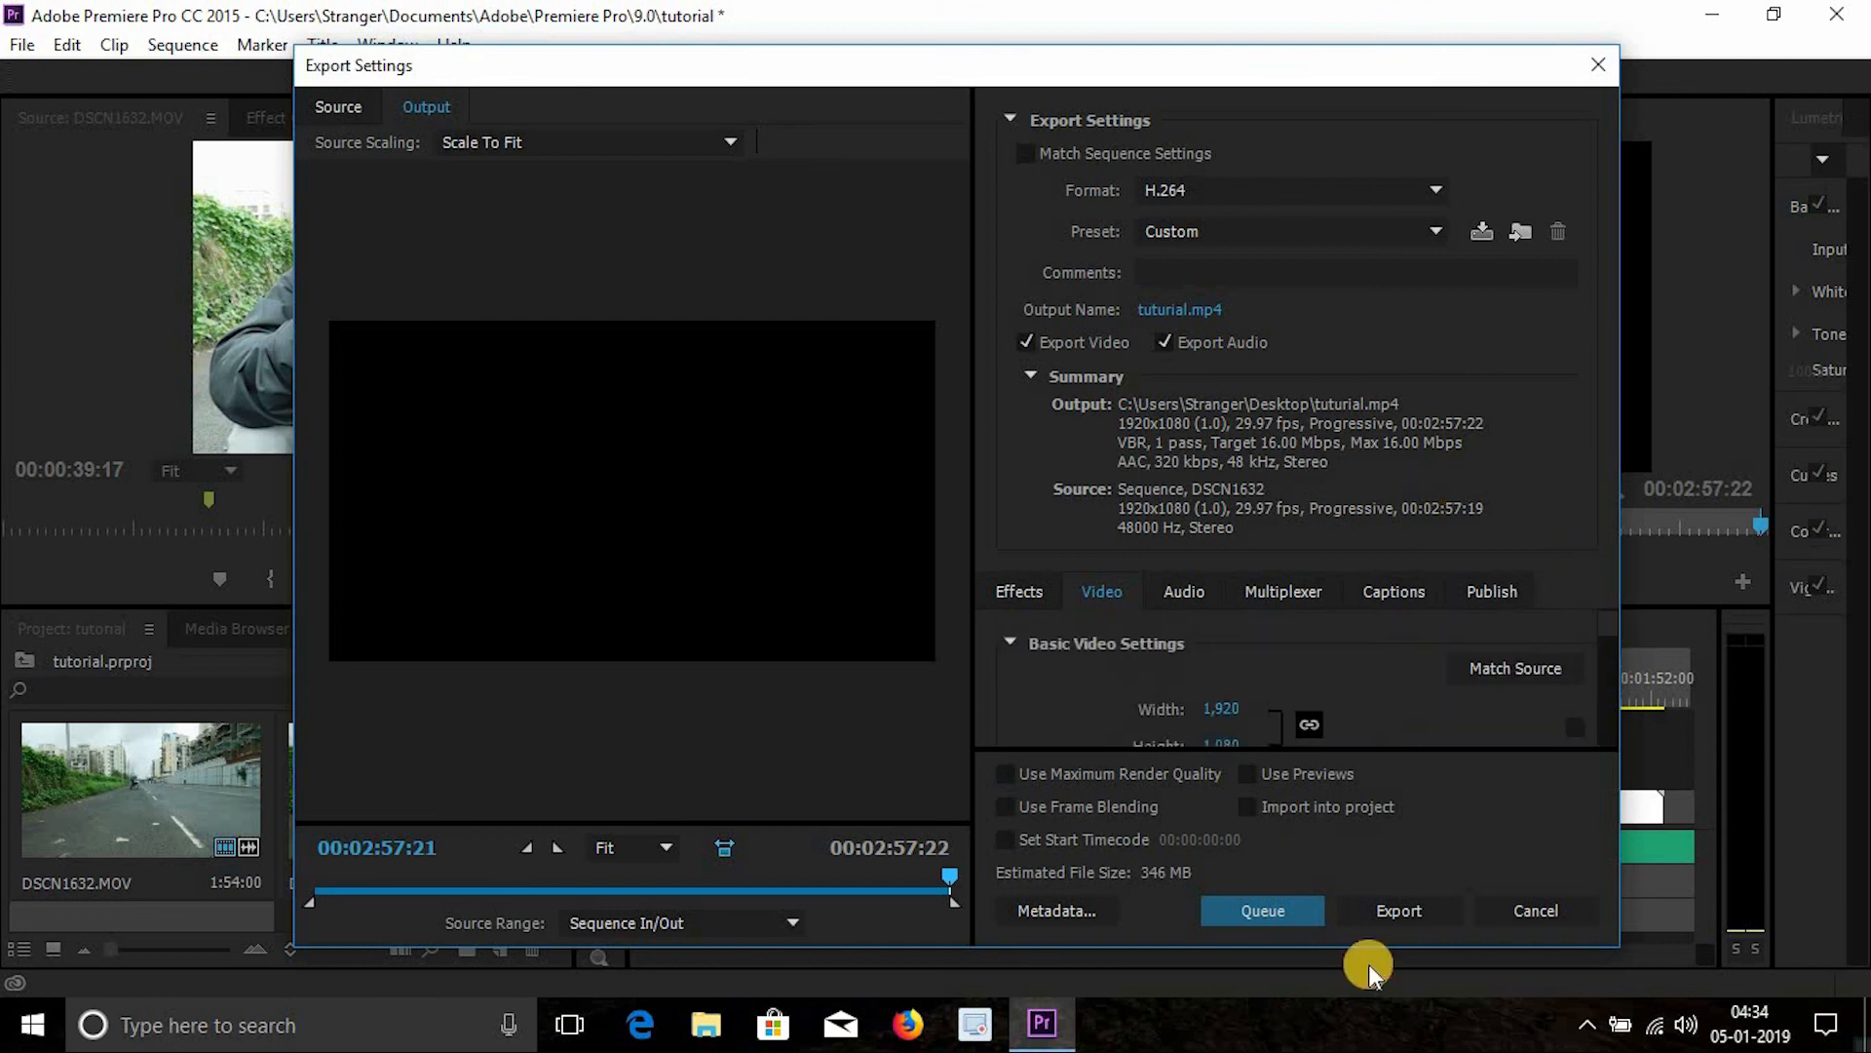
click(1408, 909)
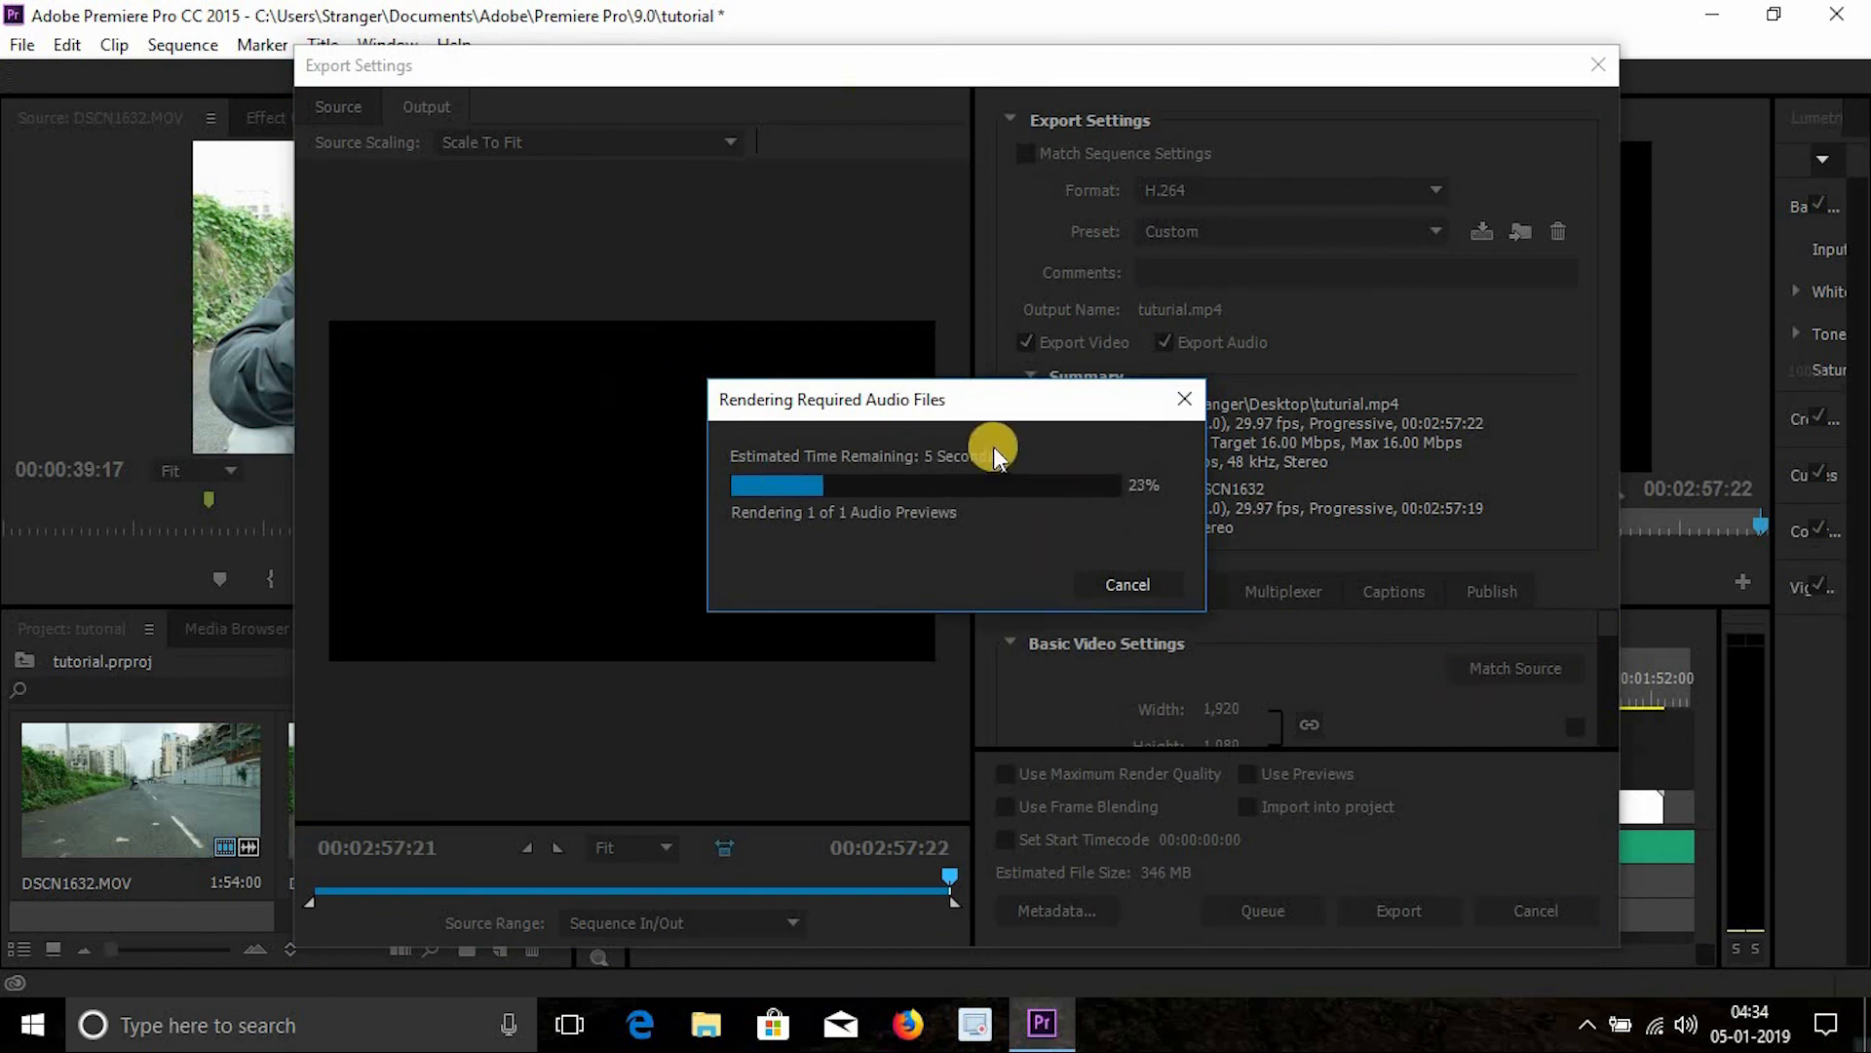
drag(1013, 402, 1090, 392)
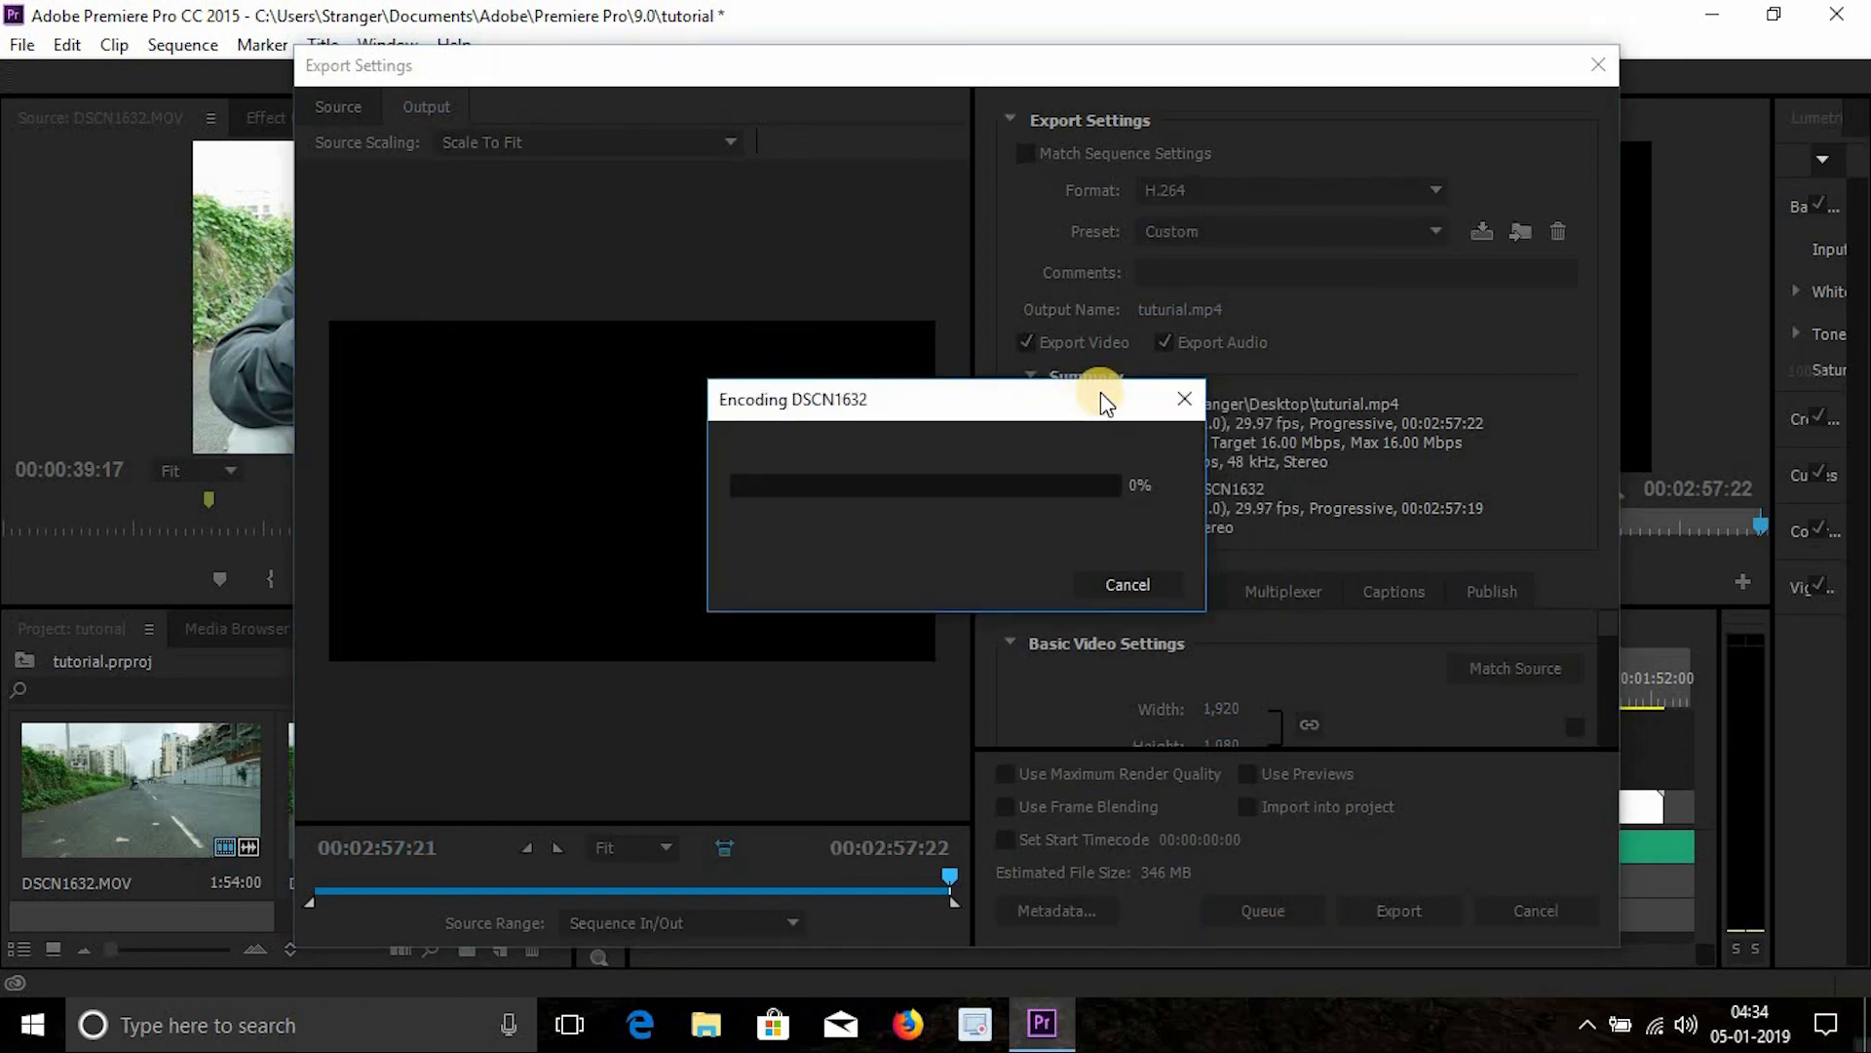
drag(1091, 392, 1128, 381)
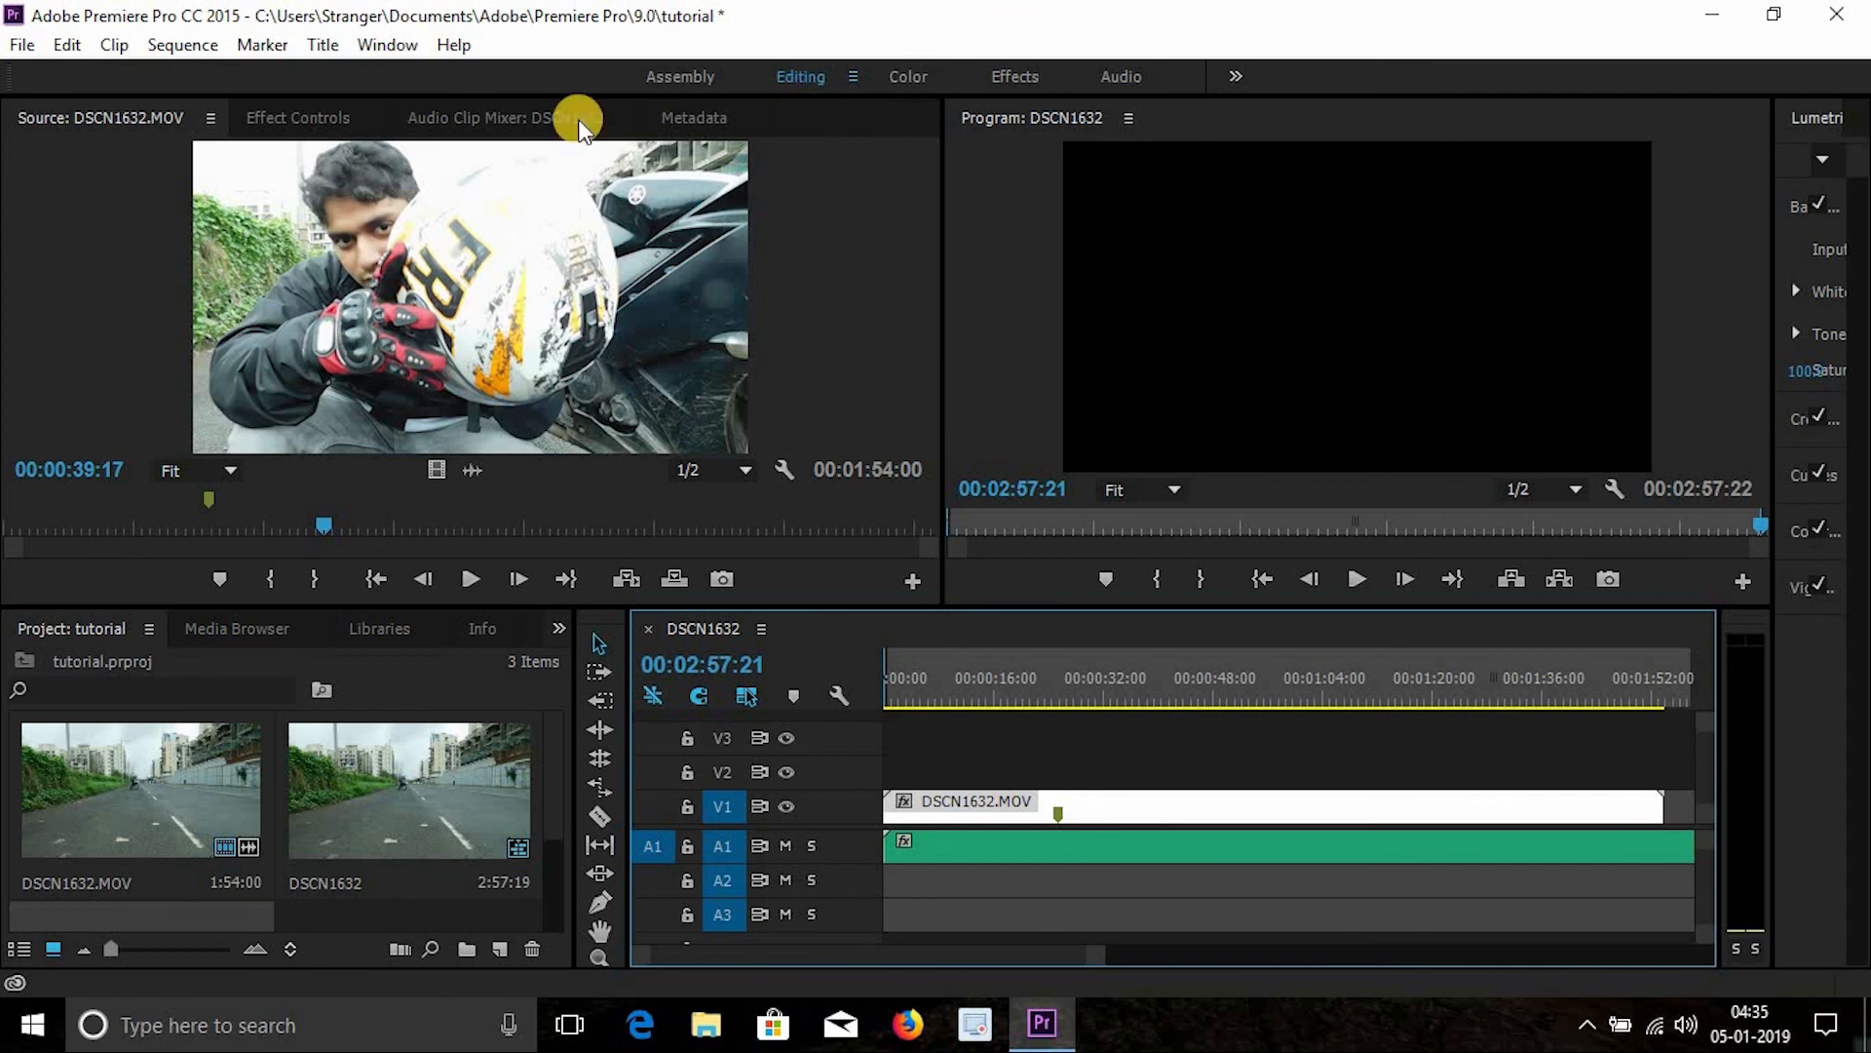
- Close the Premiere Pro project window
click(325, 127)
click(97, 117)
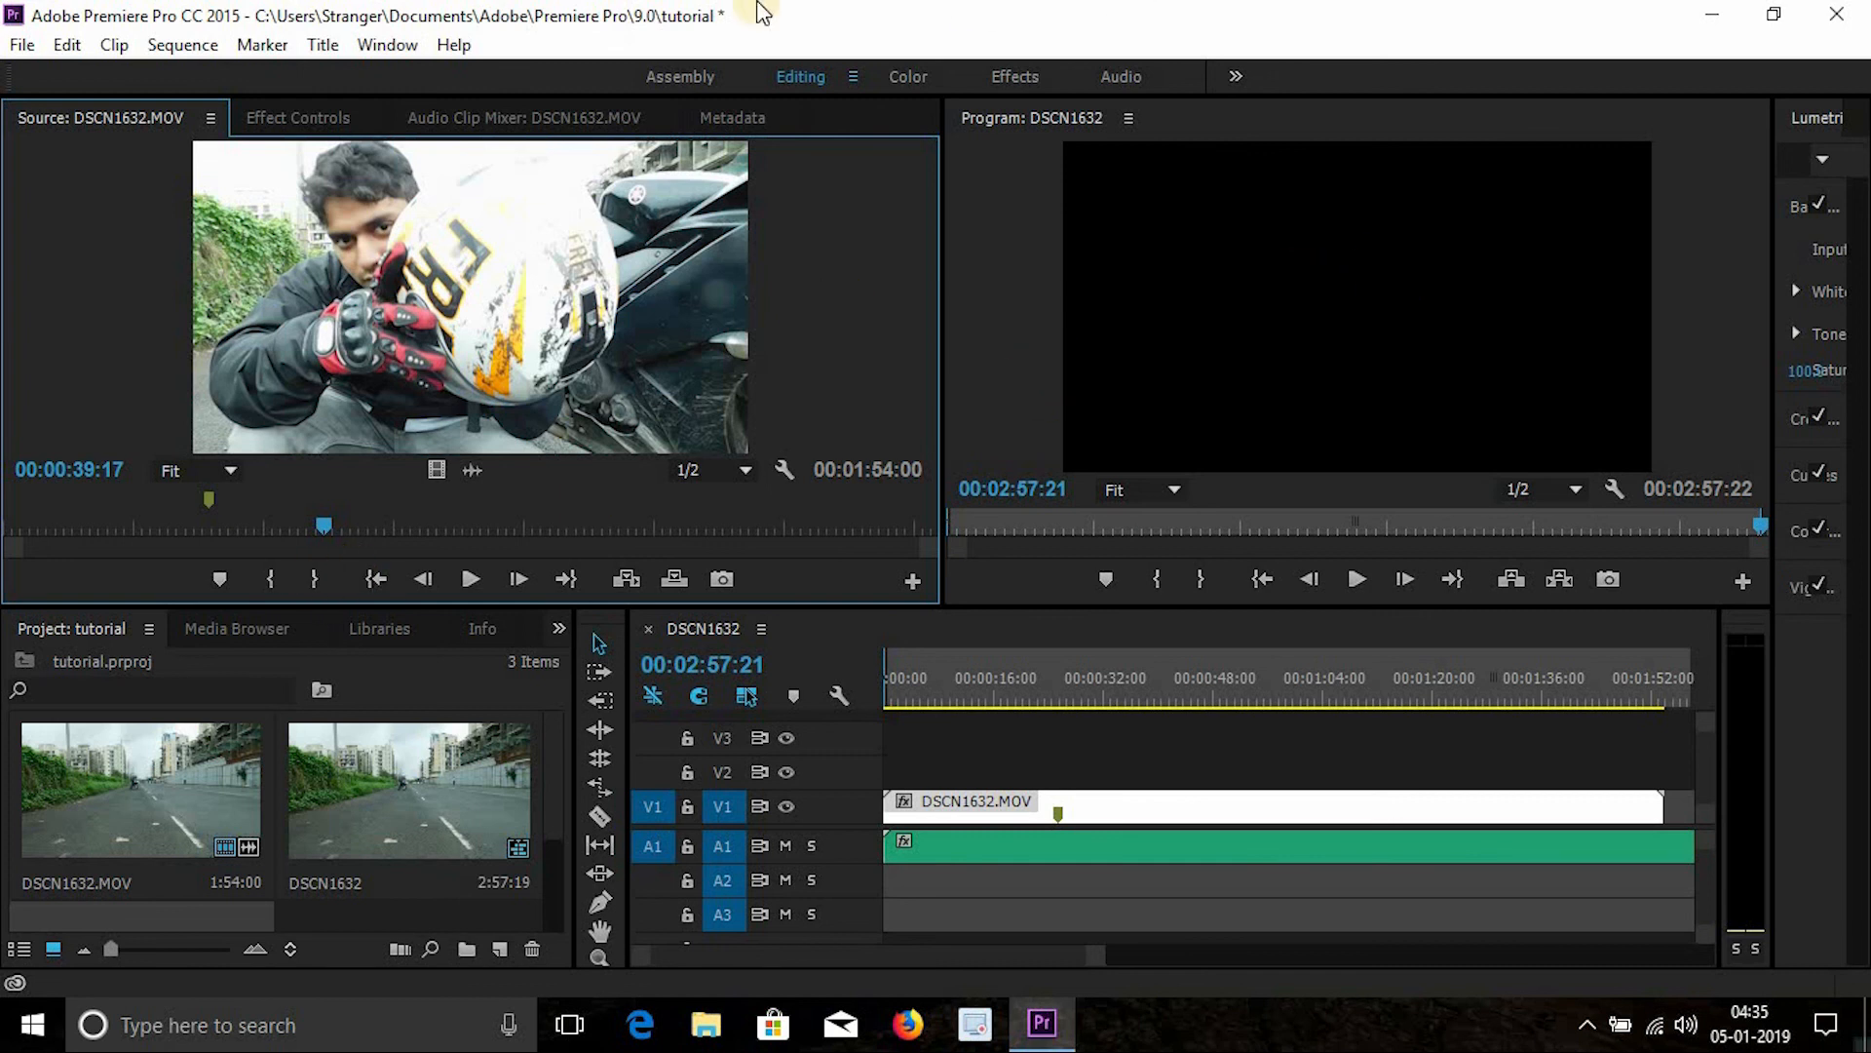
click(1837, 15)
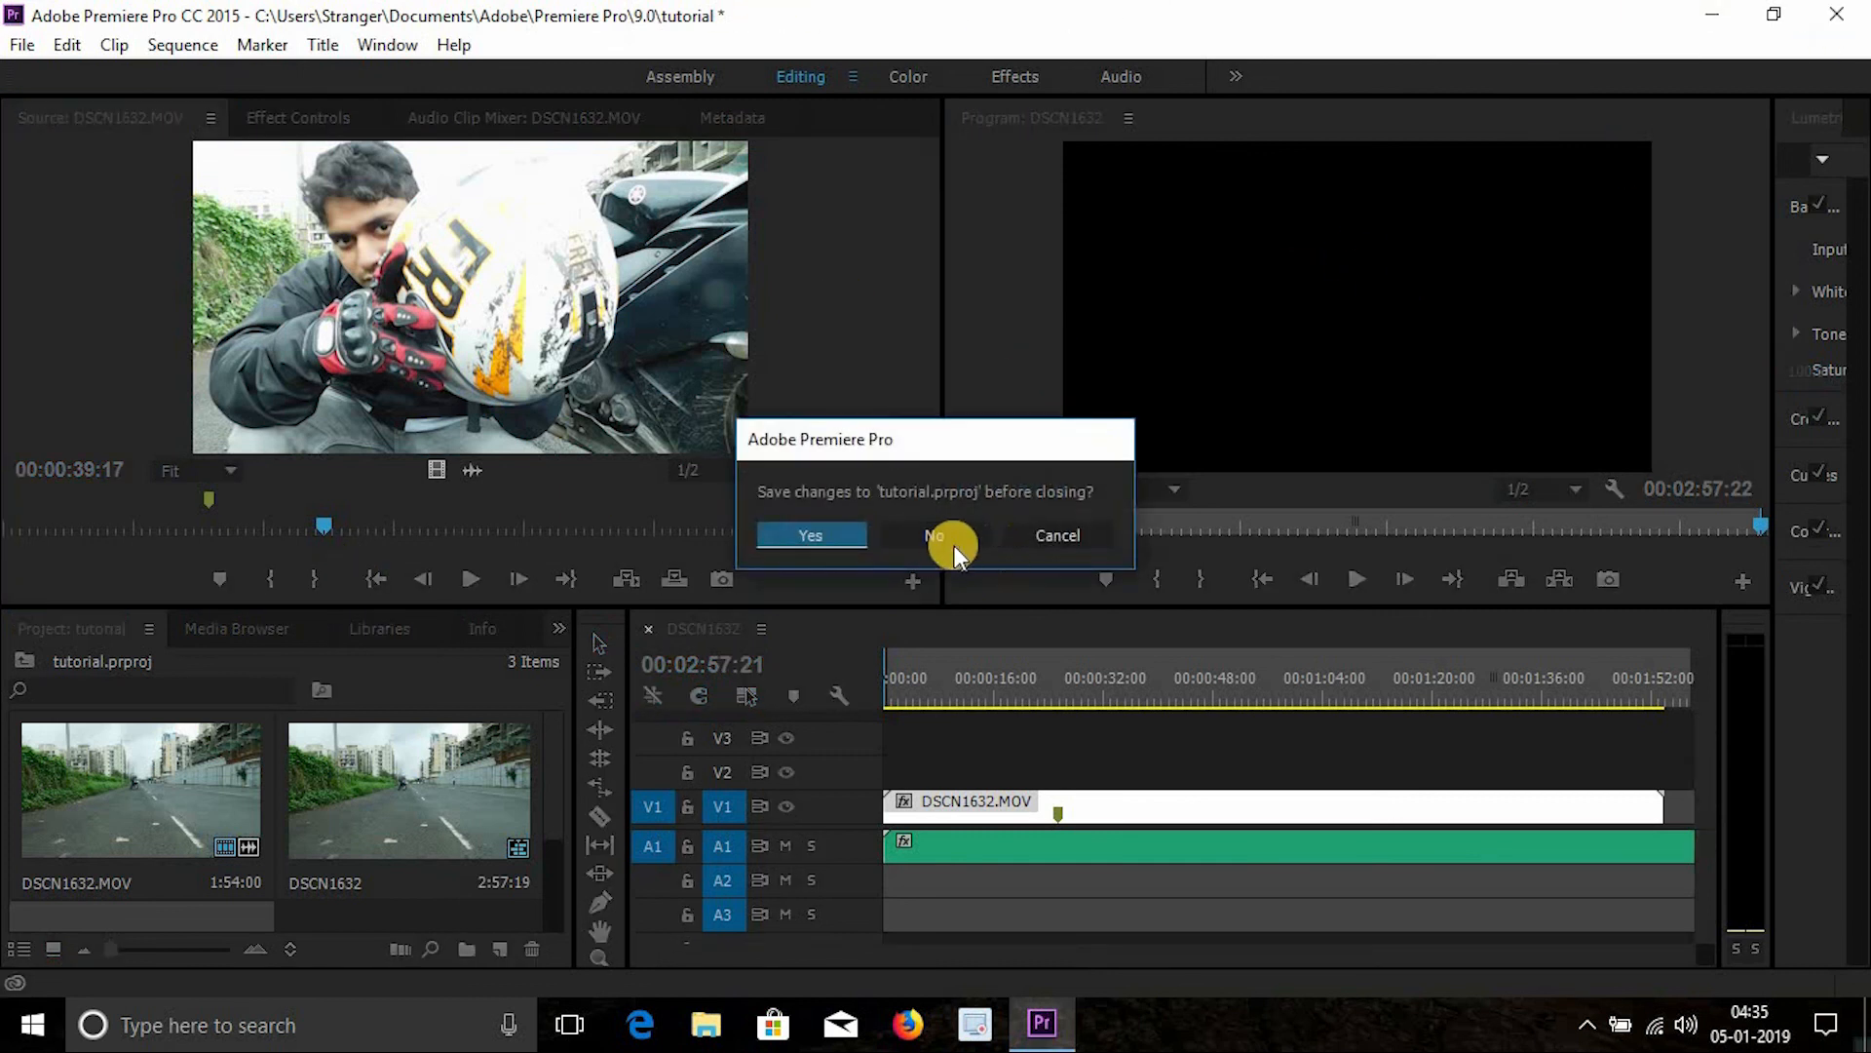